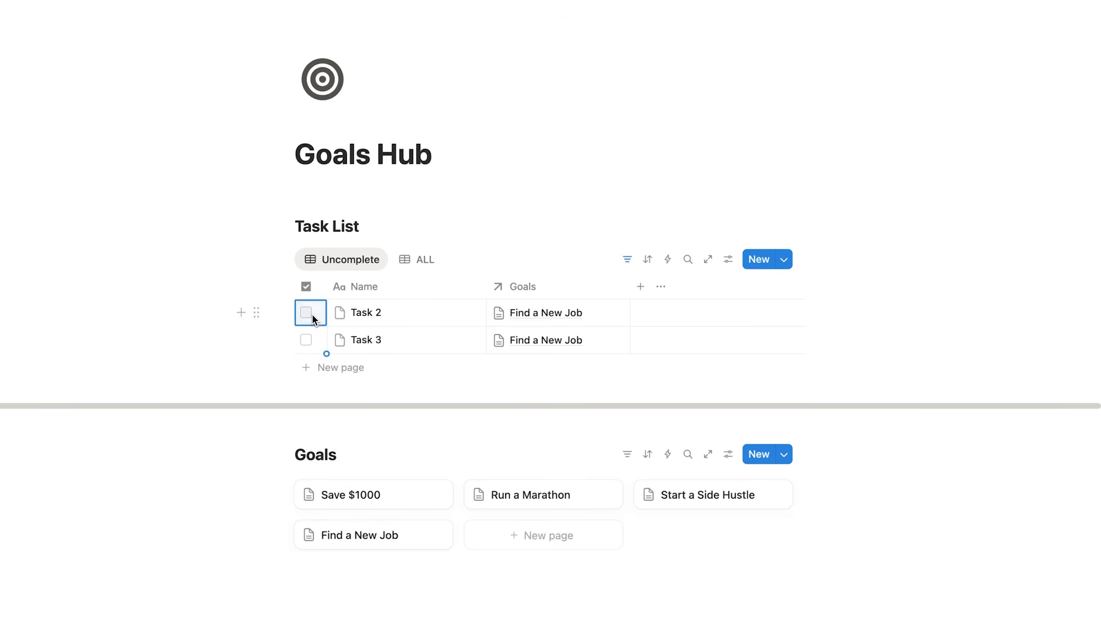
pyautogui.click(365, 540)
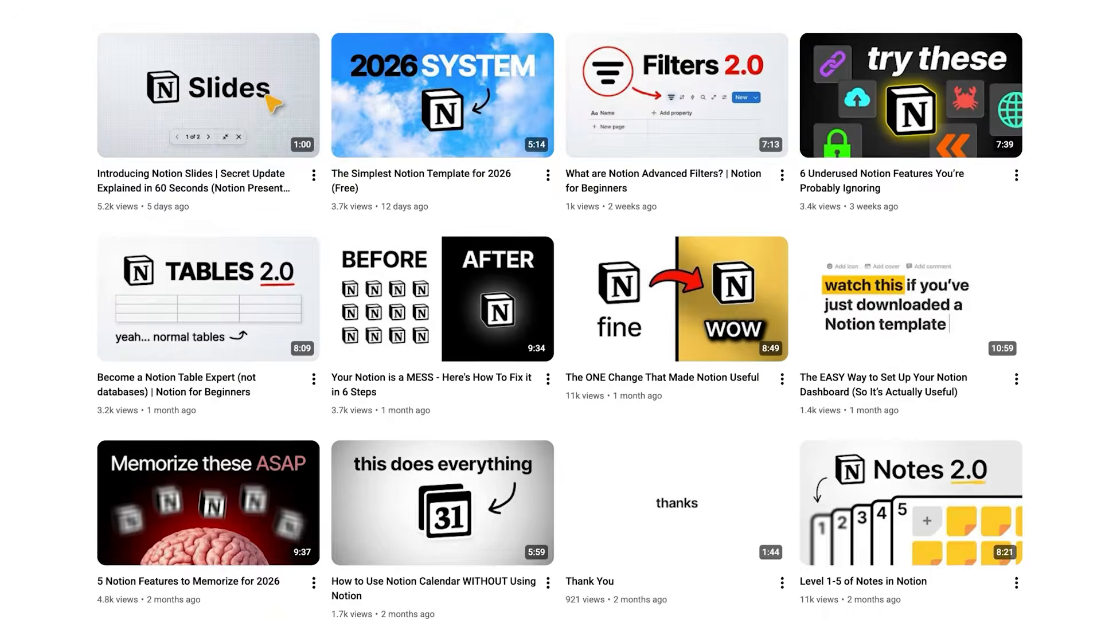
pyautogui.scroll(-10, 560, 326)
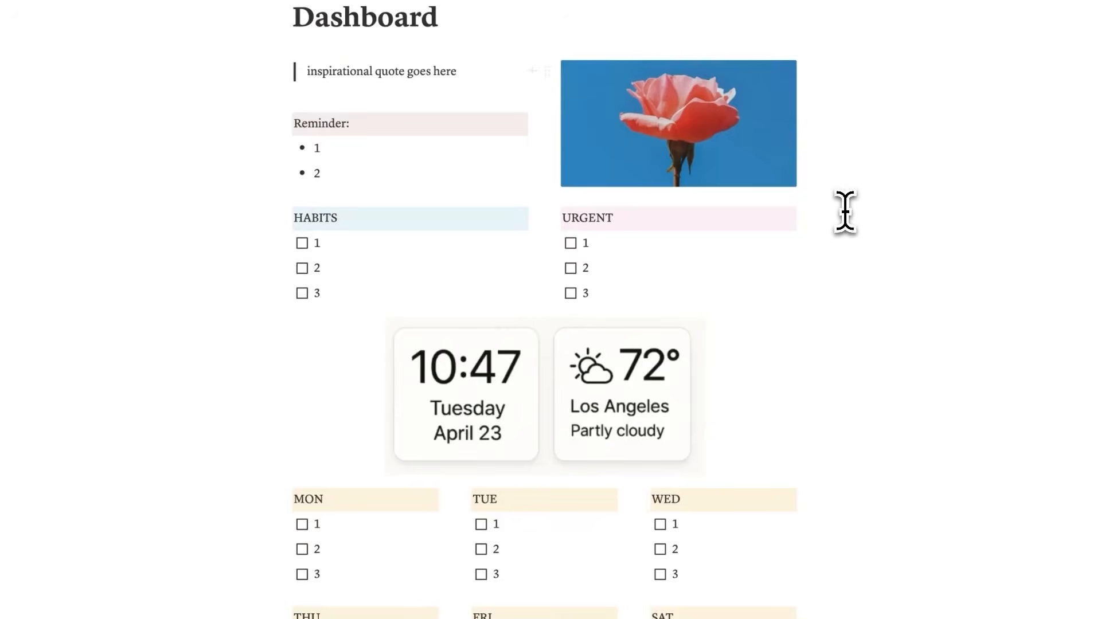
pyautogui.scroll(-6, 847, 214)
pyautogui.scroll(-2, 847, 213)
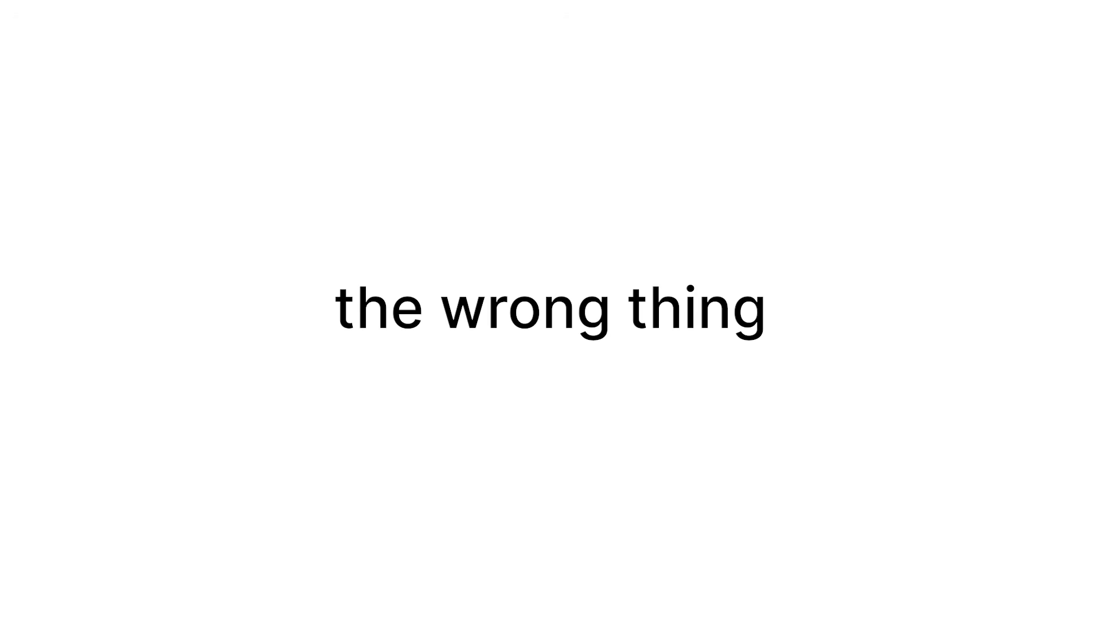
# Write the title "Goals?" and fill the to-do list under the Goals heading with Goal 1, Goal 2 and Goal 3
pyautogui.write('Goals')
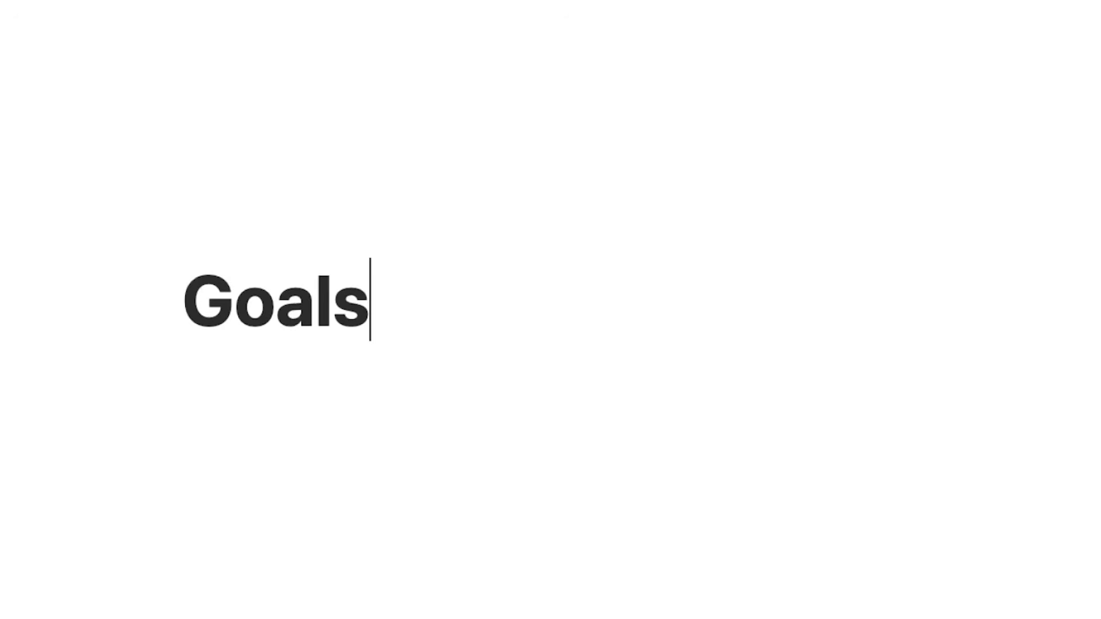
pyautogui.write('?')
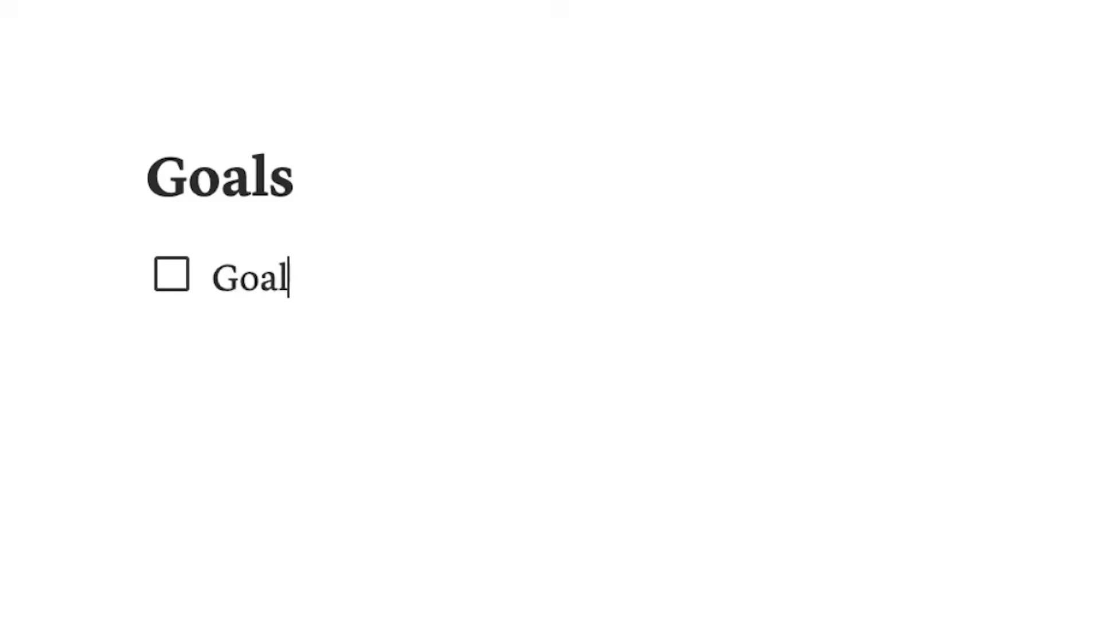
pyautogui.write('1')
pyautogui.press('Return')
pyautogui.write('Goa')
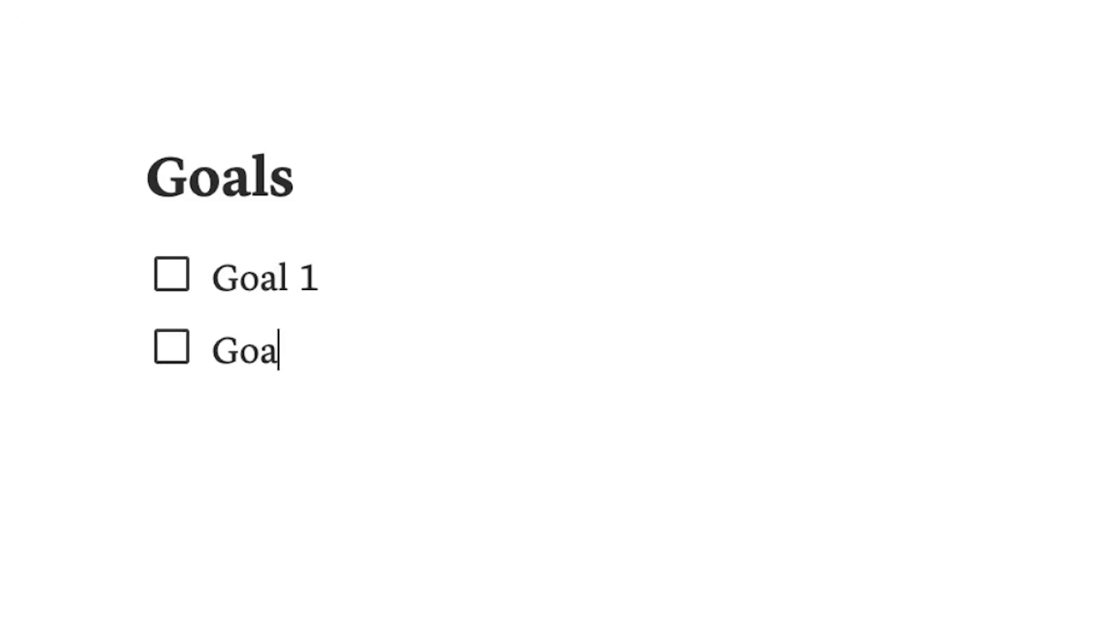
pyautogui.write('l 2')
pyautogui.press('Return')
pyautogui.write('Goal 3')
# Check off Goal 1, Goal 2 and Goal 3, and uncheck all three again
pyautogui.click(171, 275)
pyautogui.click(174, 348)
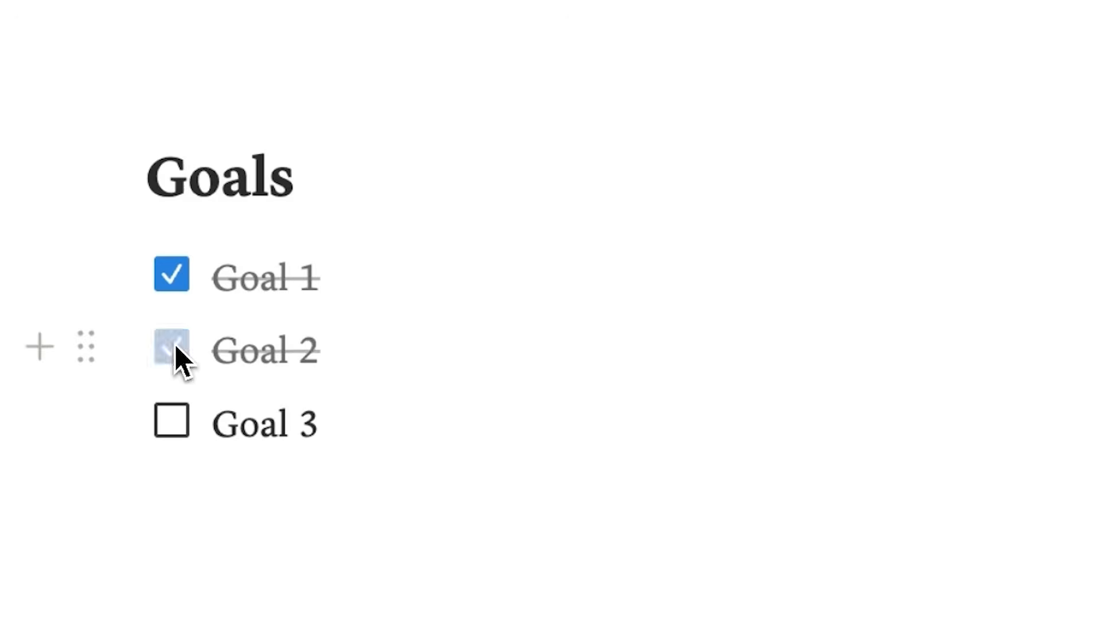
pyautogui.click(171, 421)
pyautogui.click(172, 421)
pyautogui.click(173, 349)
pyautogui.click(172, 274)
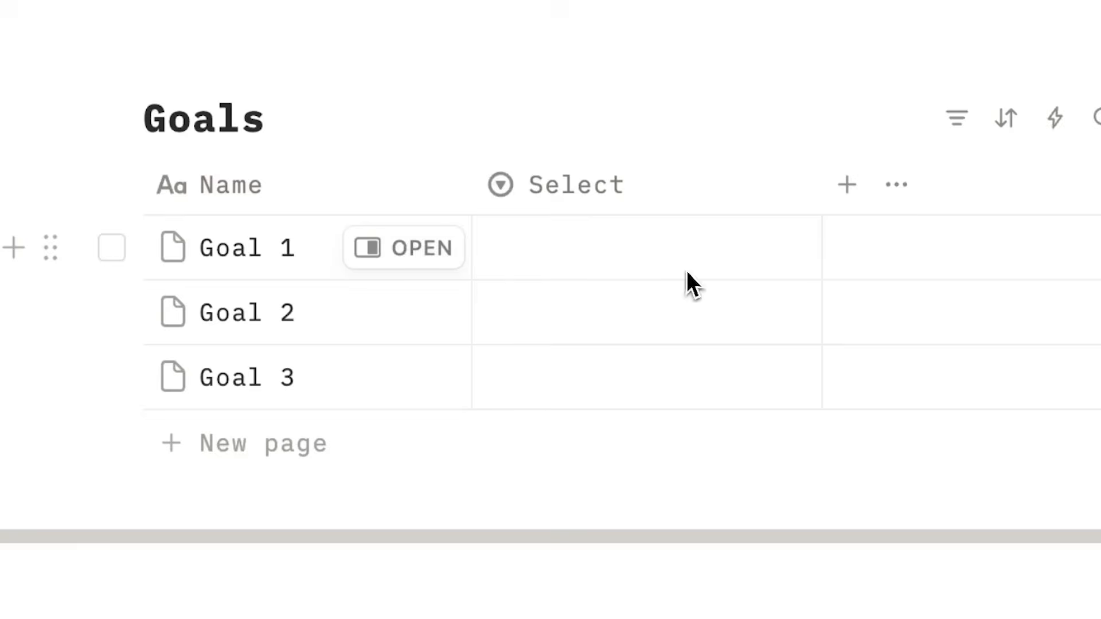
# Set the Select property to "failed" for Goal 1 and Goal 2, and open the options for Goal 3
pyautogui.click(686, 270)
pyautogui.click(638, 413)
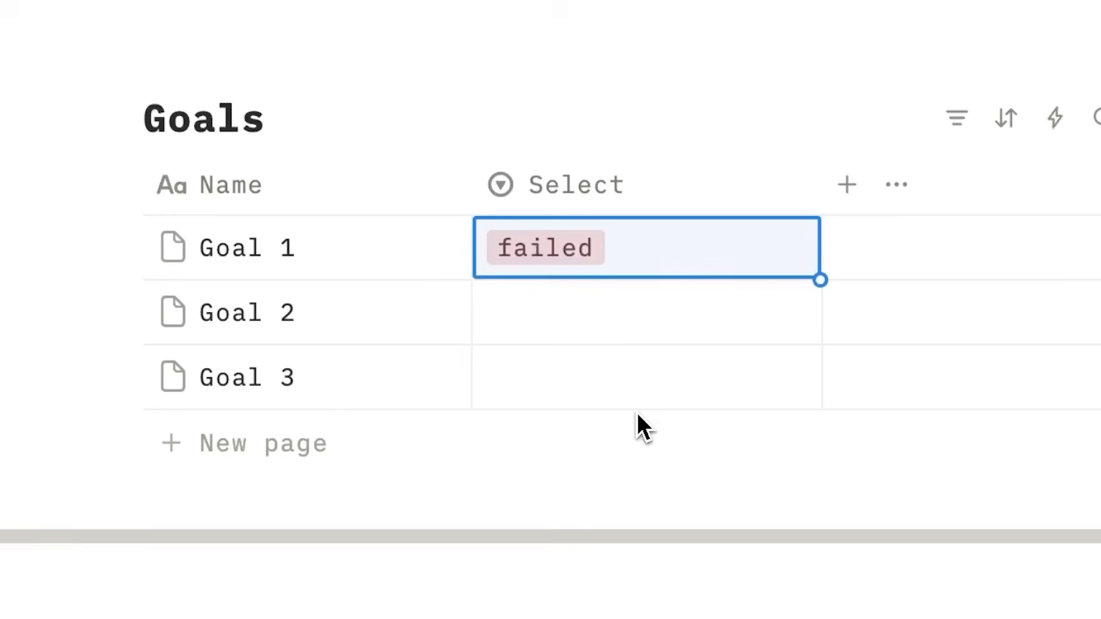
pyautogui.click(614, 321)
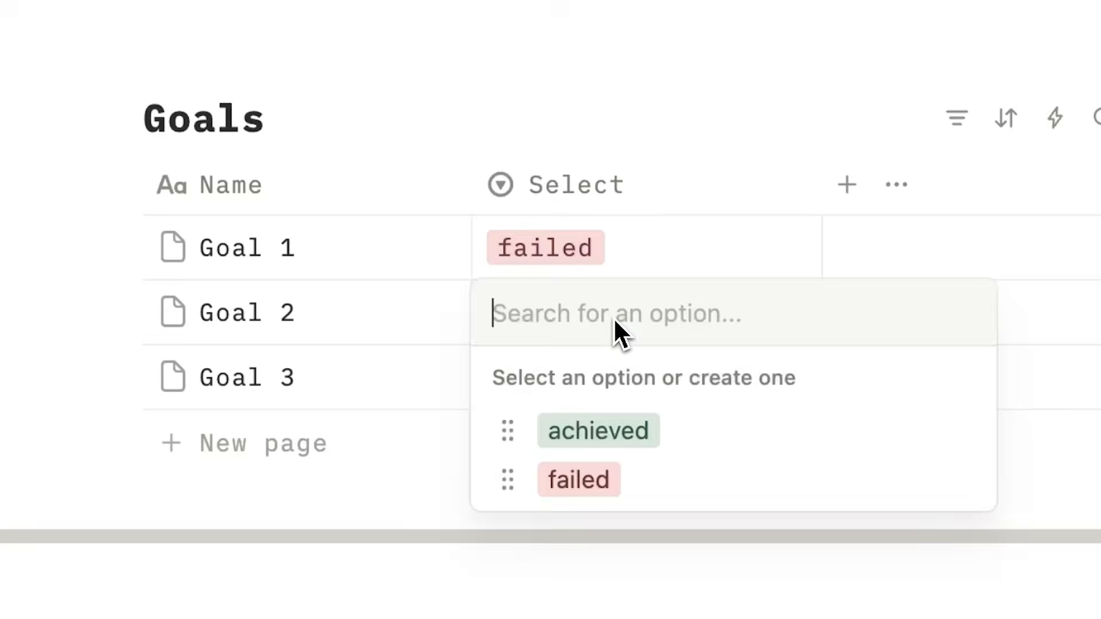
pyautogui.click(594, 486)
pyautogui.click(528, 393)
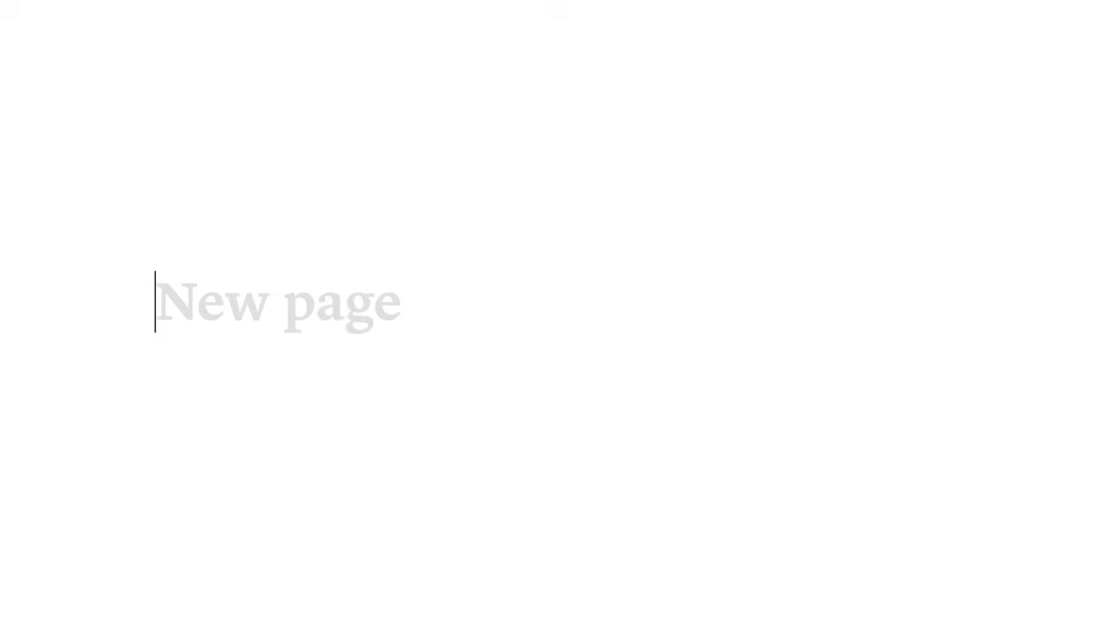
# Title the new page "I don't achieve goals" and delete the selected words
pyautogui.write("I don't achieve g")
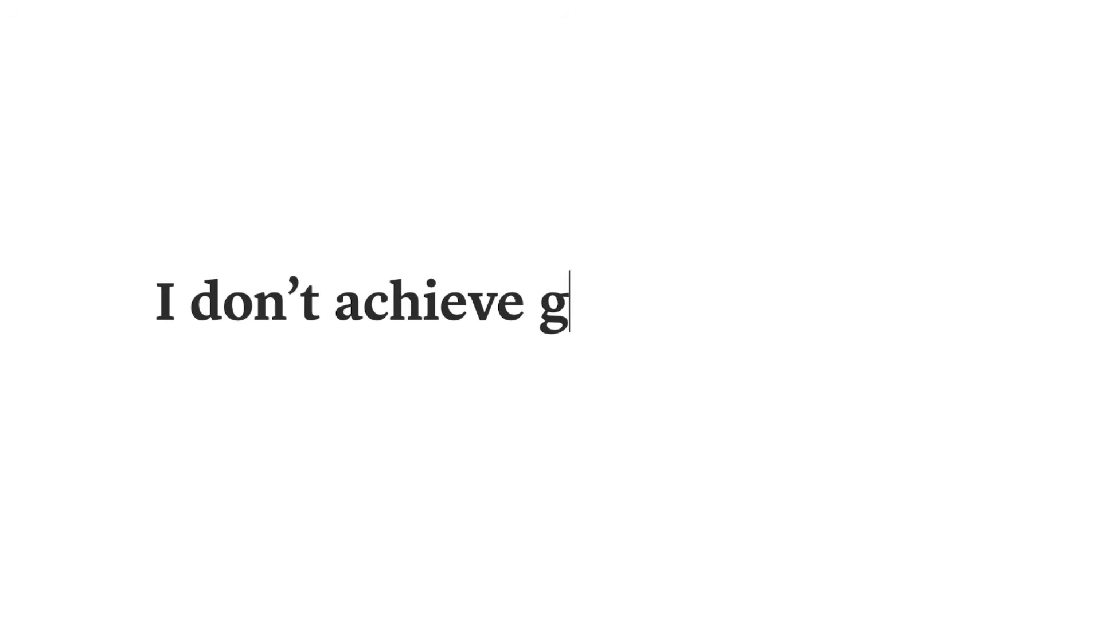
pyautogui.write('oals')
pyautogui.moveTo(333, 316); pyautogui.dragTo(185, 347)
pyautogui.press('BackSpace')
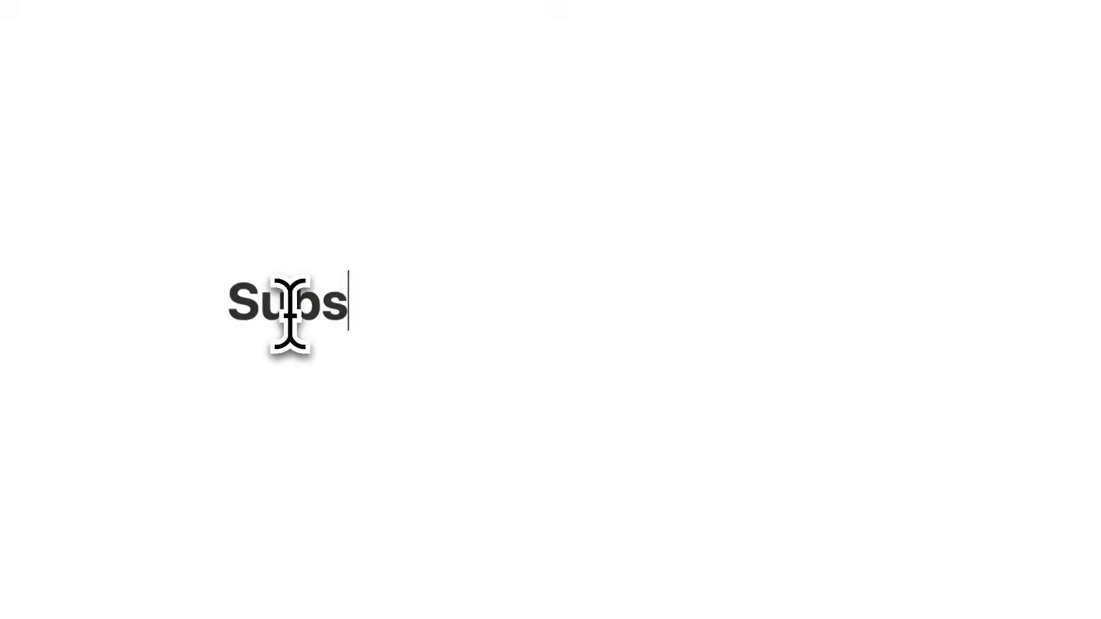
# Write the titles "Subscribe" and "Let's dive" on blank pages
pyautogui.write('cribe')
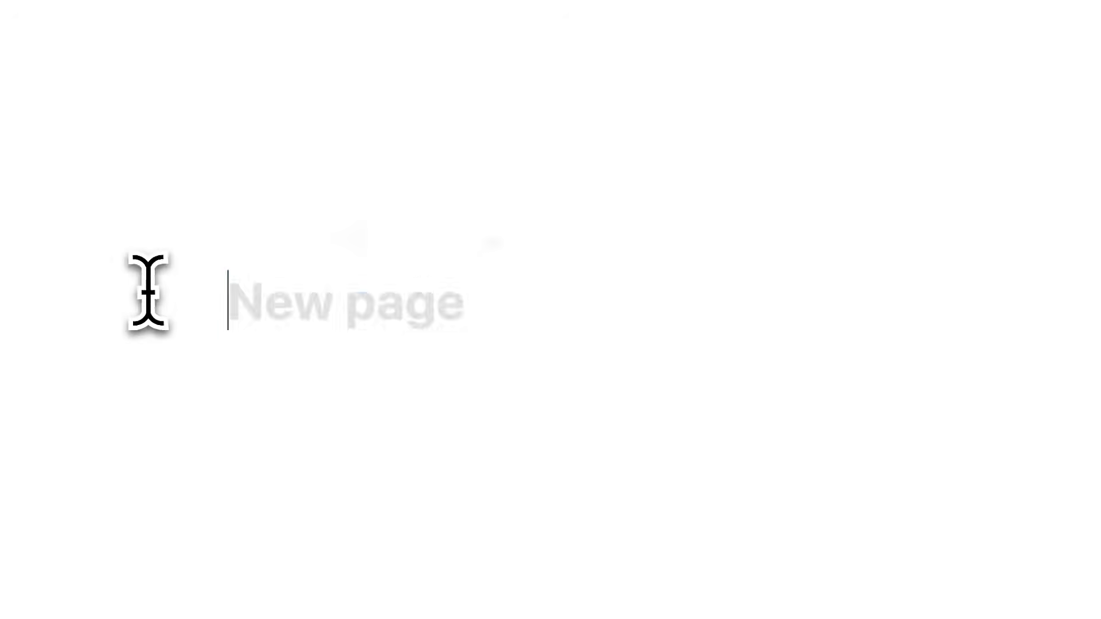
pyautogui.write("Let's dive")
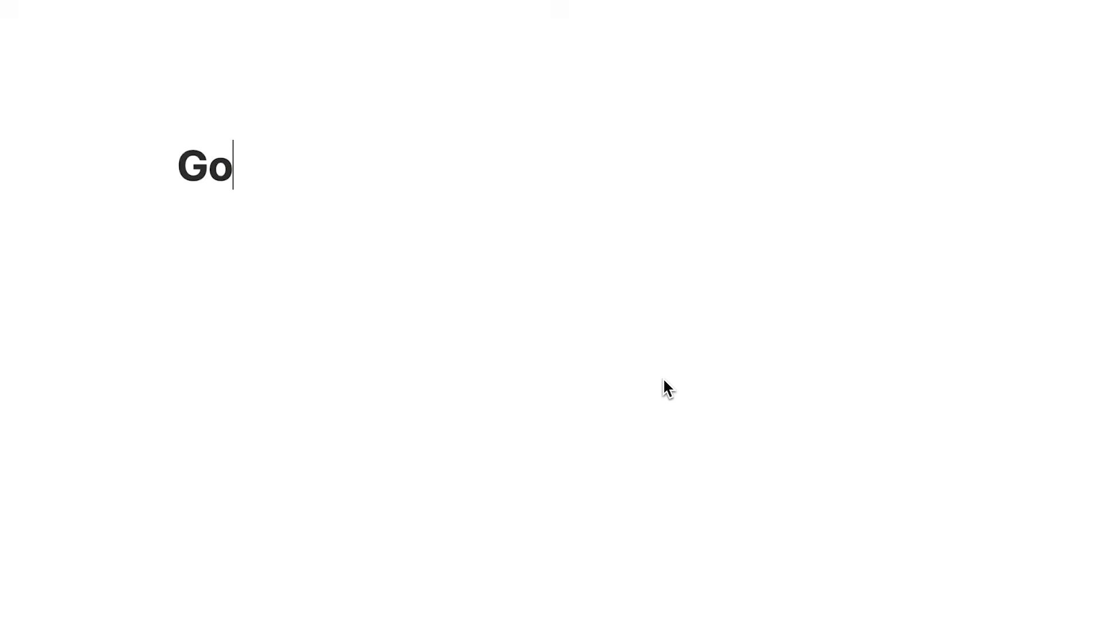
# Title the new page "Goals Hub"
pyautogui.write('als ')
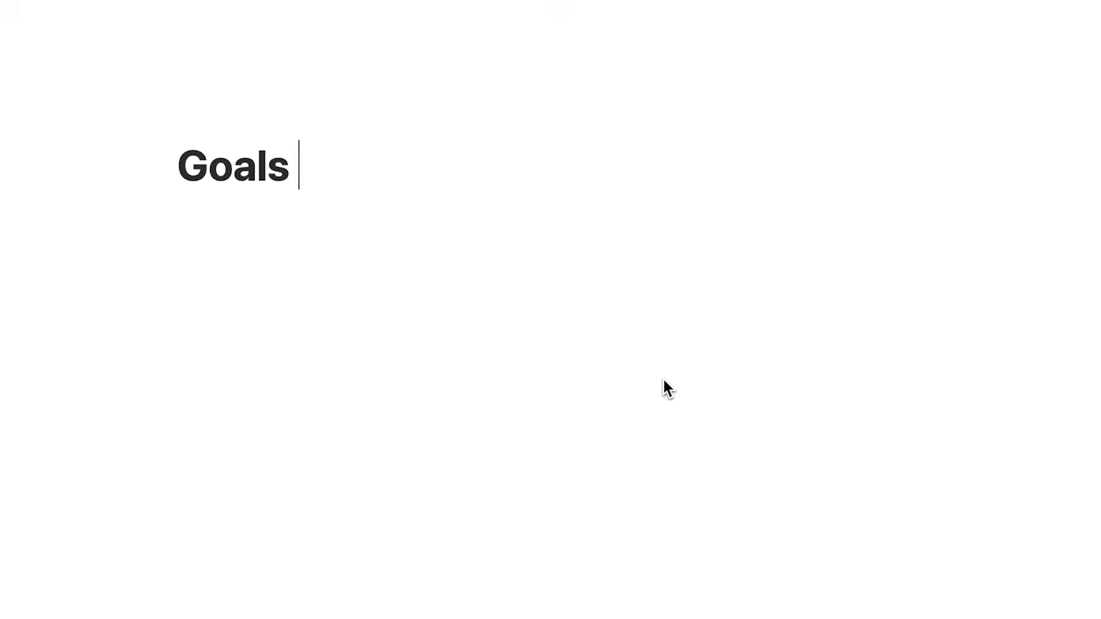
pyautogui.write('Hub')
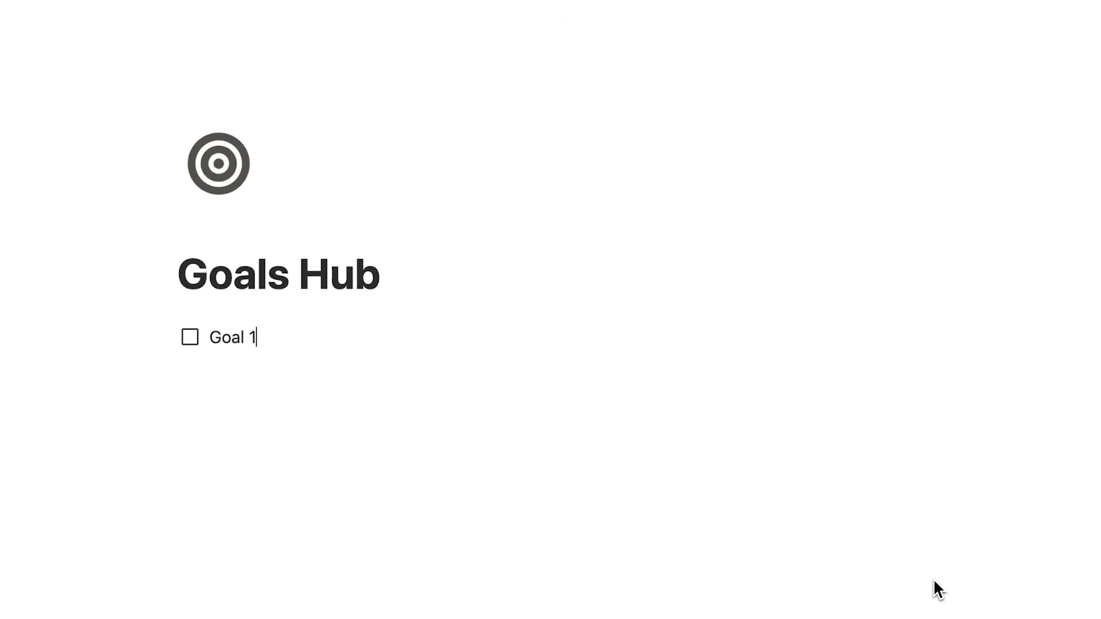
pyautogui.press('Return')
pyautogui.write('Goal 2')
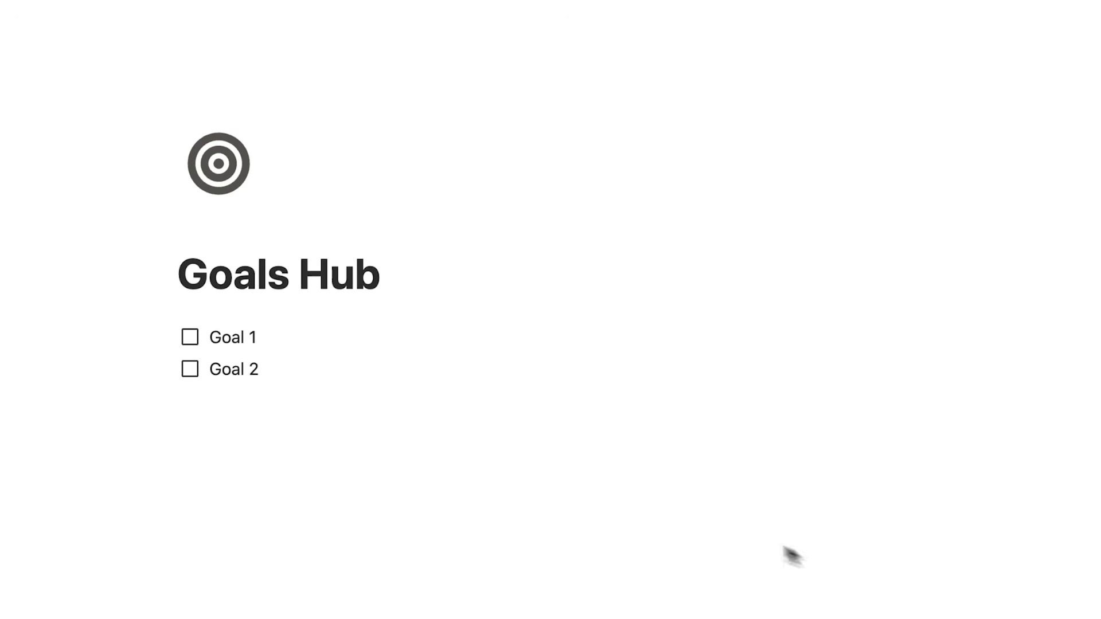
pyautogui.moveTo(305, 248)
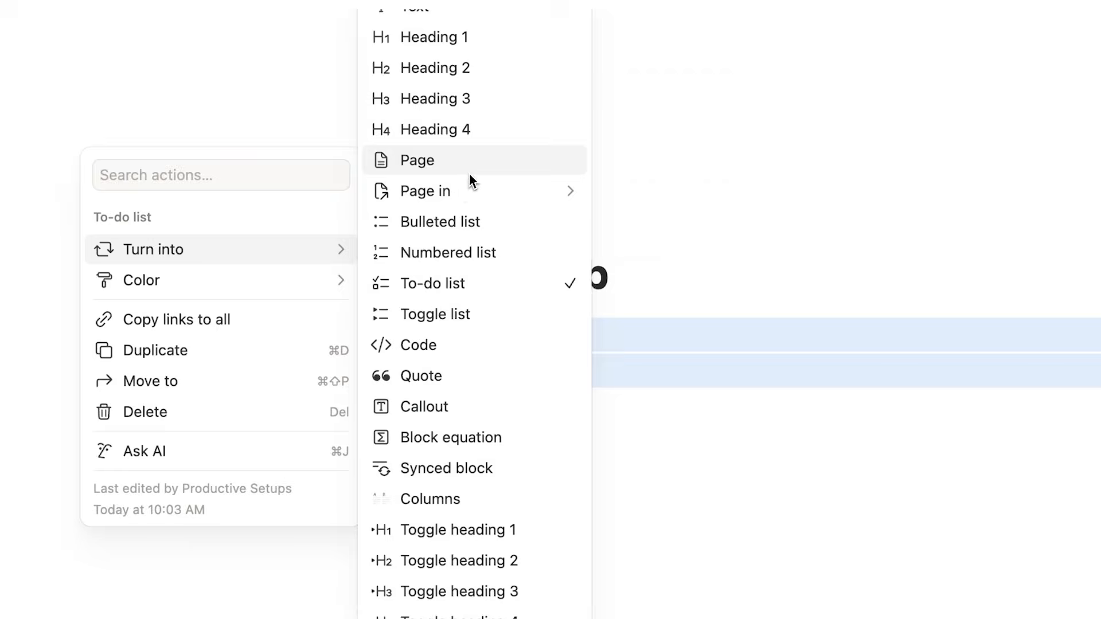
pyautogui.click(470, 171)
pyautogui.press('BackSpace')
# Insert a gallery view database with a new empty data source below the page title and name it "Goals"
pyautogui.click(443, 337)
pyautogui.write('/')
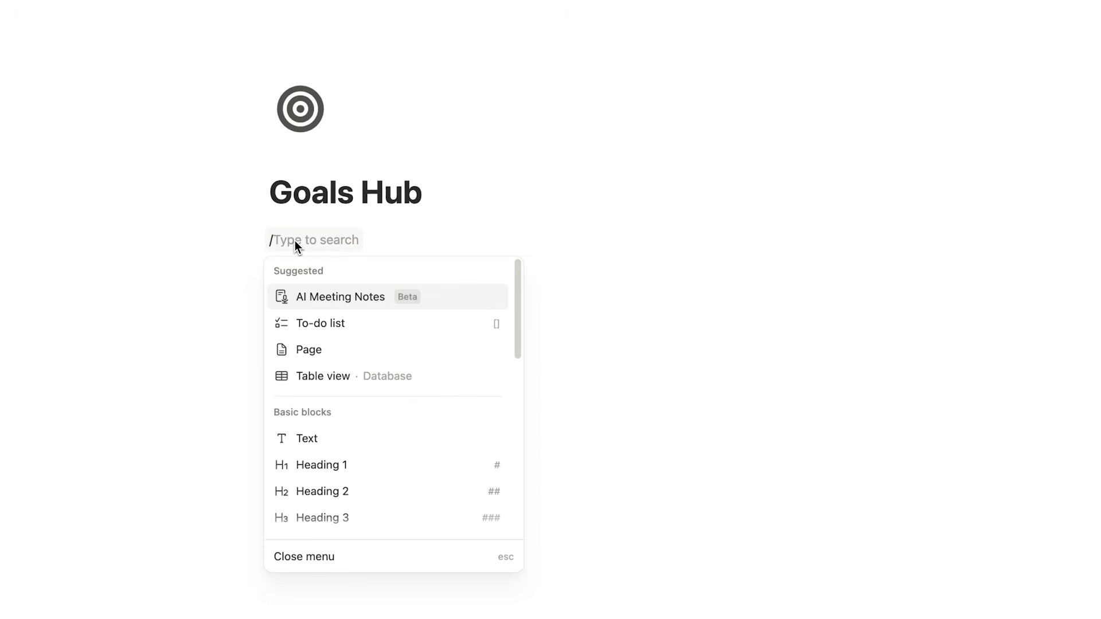
pyautogui.write('database')
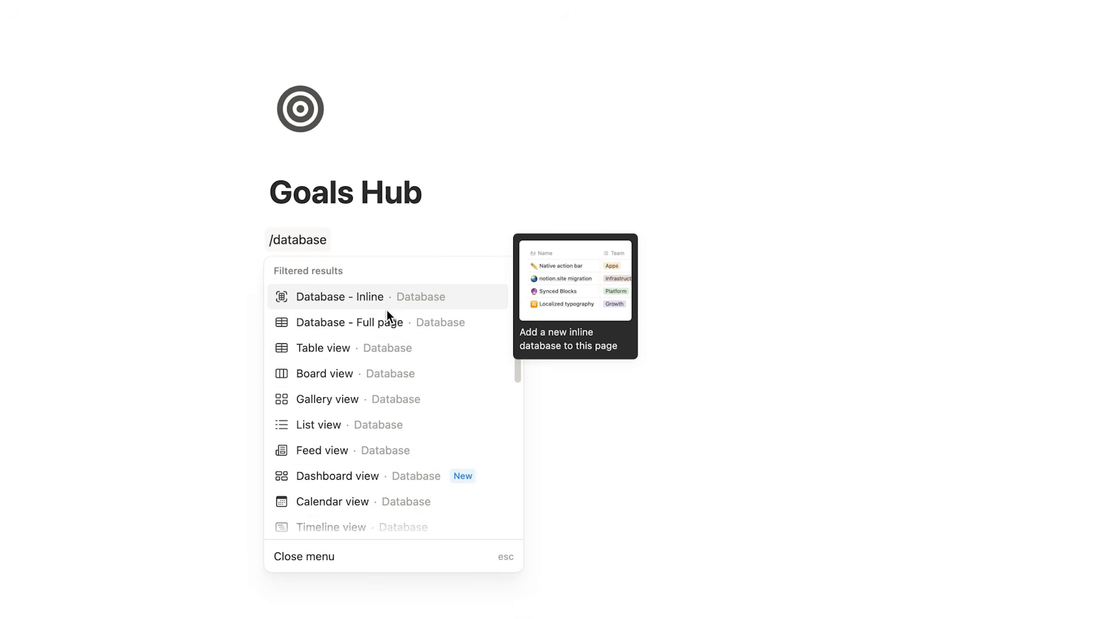
pyautogui.click(359, 409)
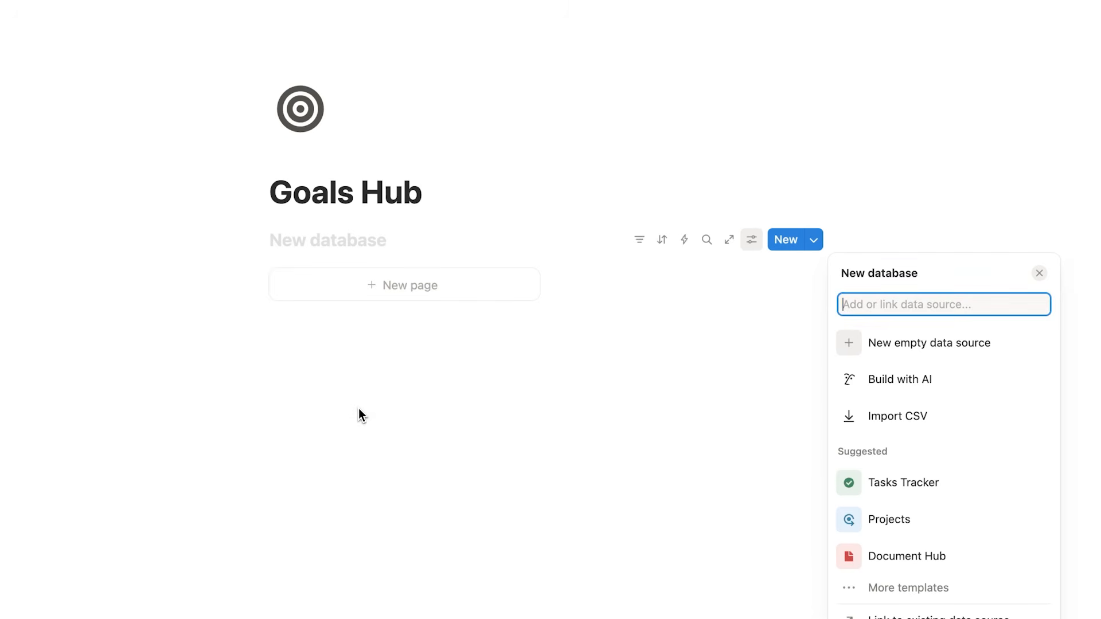
pyautogui.click(854, 342)
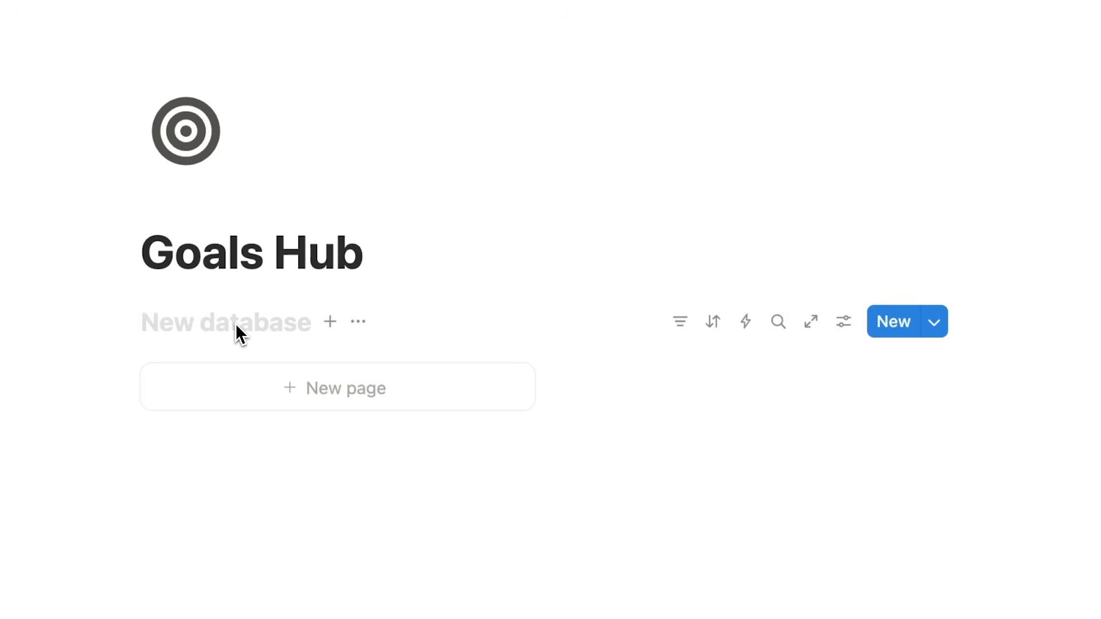
pyautogui.write('Goals')
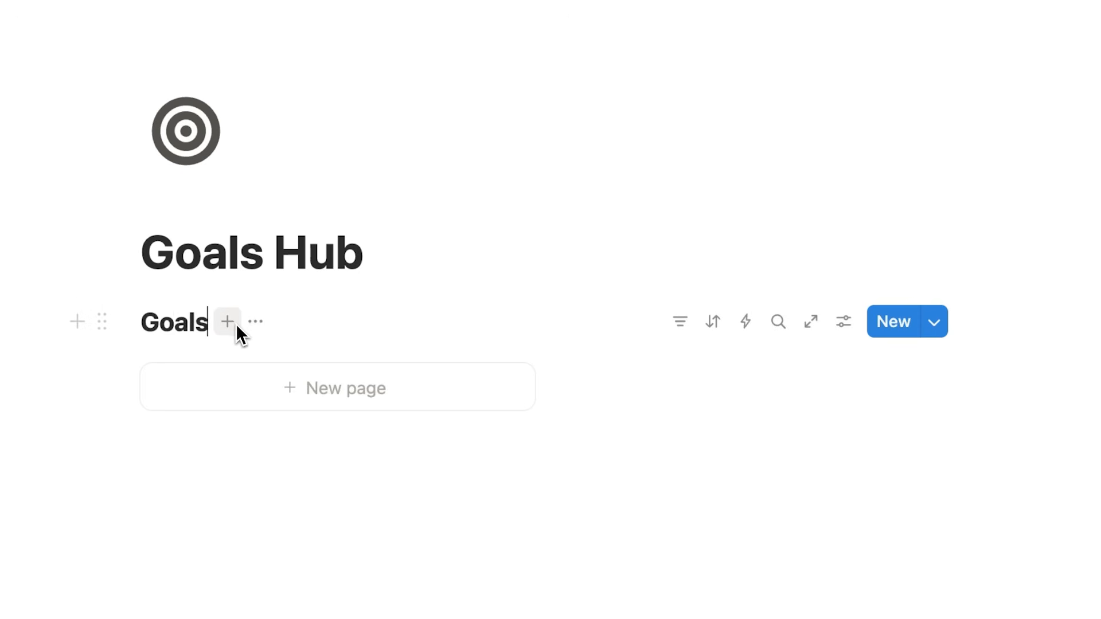
# Set the Goals gallery's card preview to None and its card size to Small
pyautogui.click(751, 151)
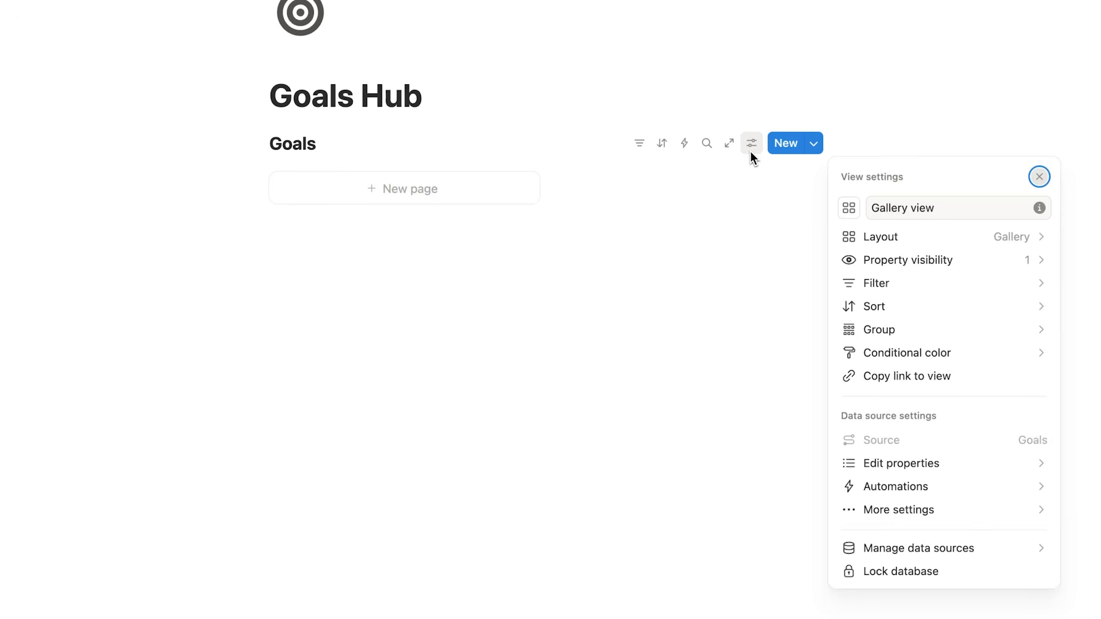
pyautogui.click(918, 236)
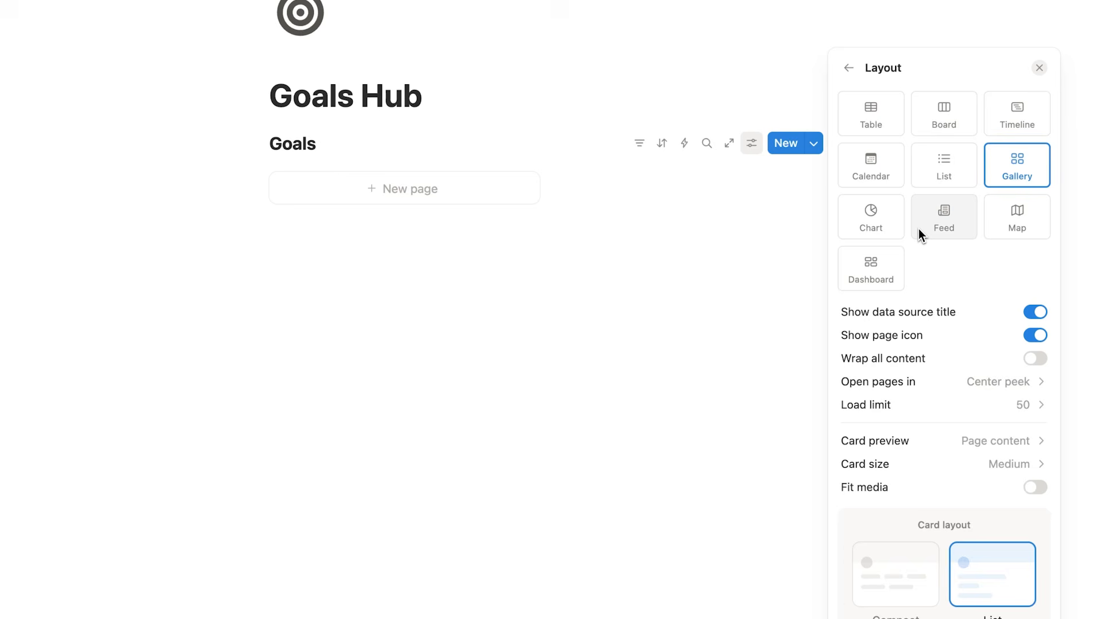
pyautogui.click(934, 439)
pyautogui.click(916, 468)
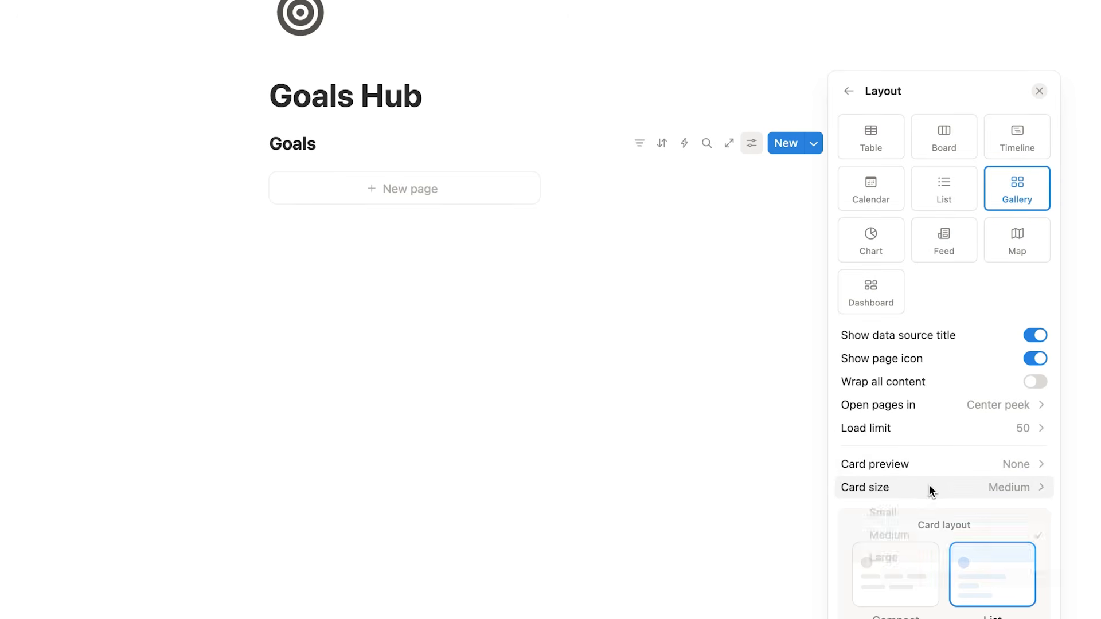
pyautogui.click(928, 487)
pyautogui.click(907, 512)
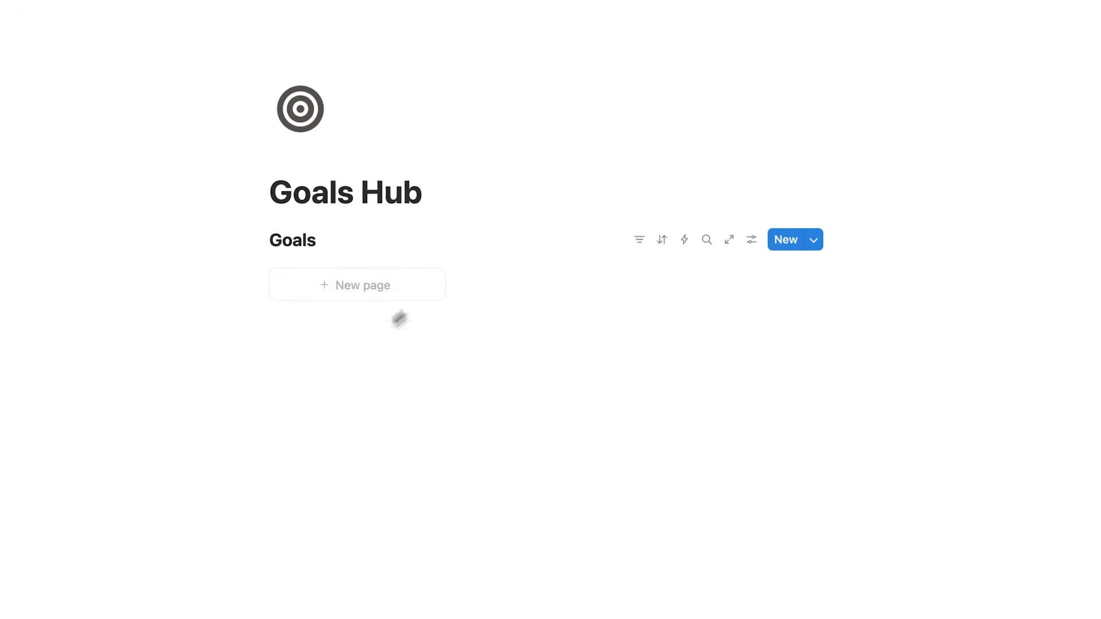
# Add the pages "Save $1000" and "Run a Marathon" to the Goals gallery
pyautogui.click(398, 285)
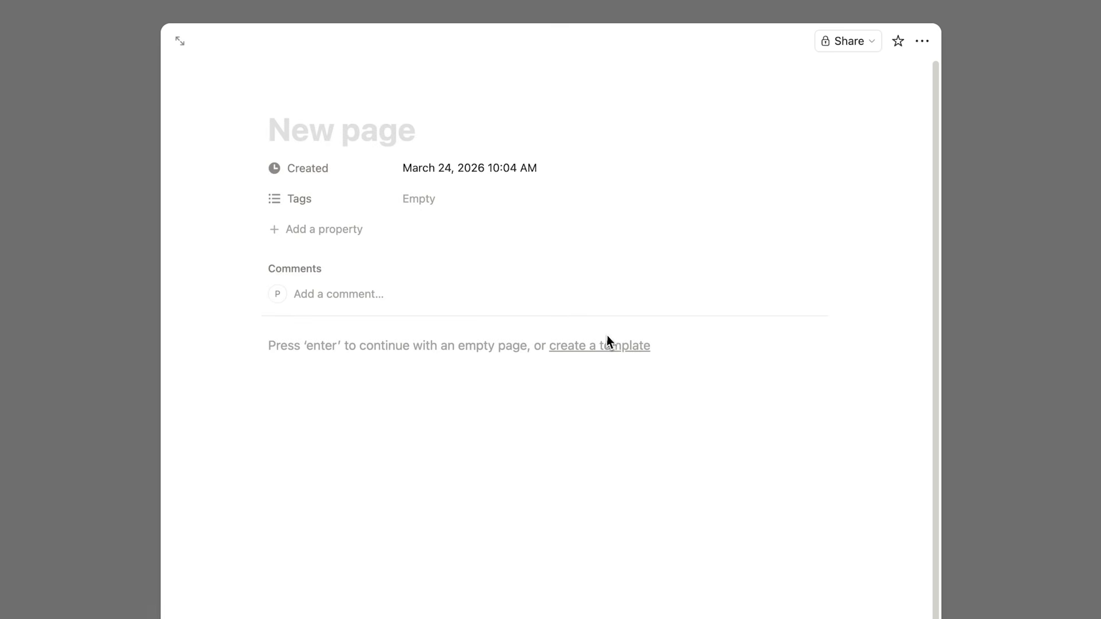
pyautogui.write('Save $1000')
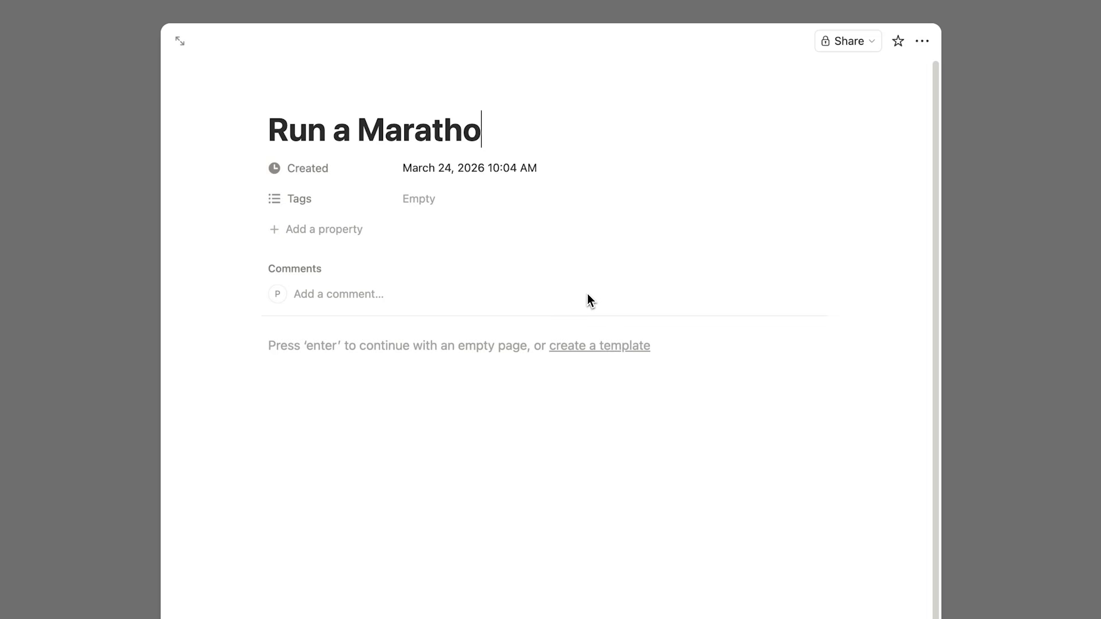
pyautogui.write('n')
pyautogui.click(1003, 282)
# Add the pages "Start a Side Hustle" and "Find a New Job" to the Goals gallery
pyautogui.click(787, 289)
pyautogui.write('S')
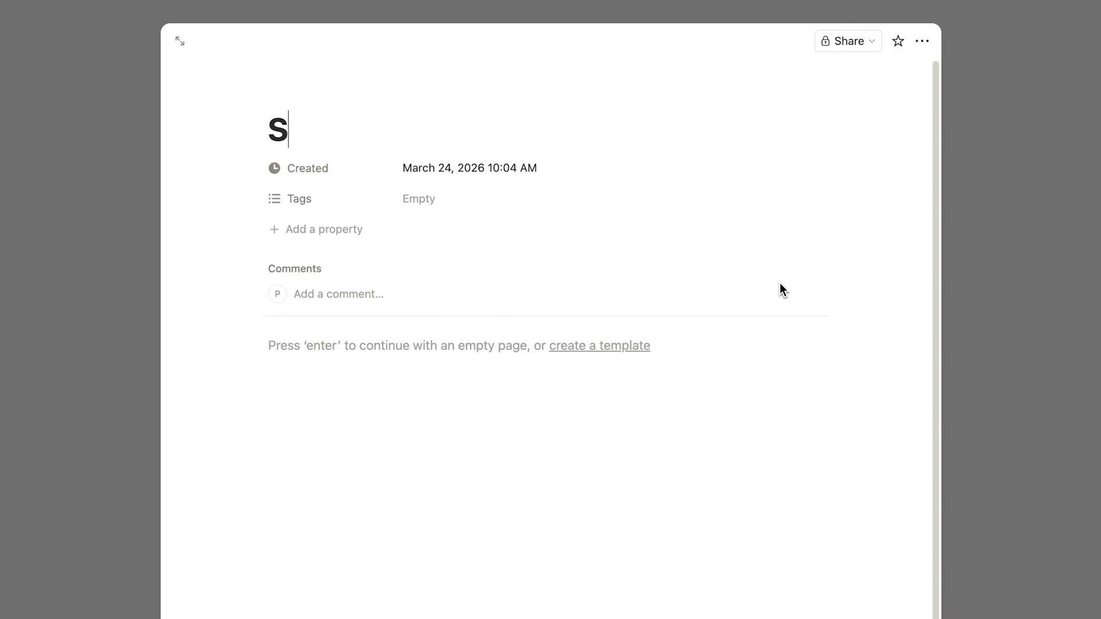
pyautogui.write('tart a Side Hustle')
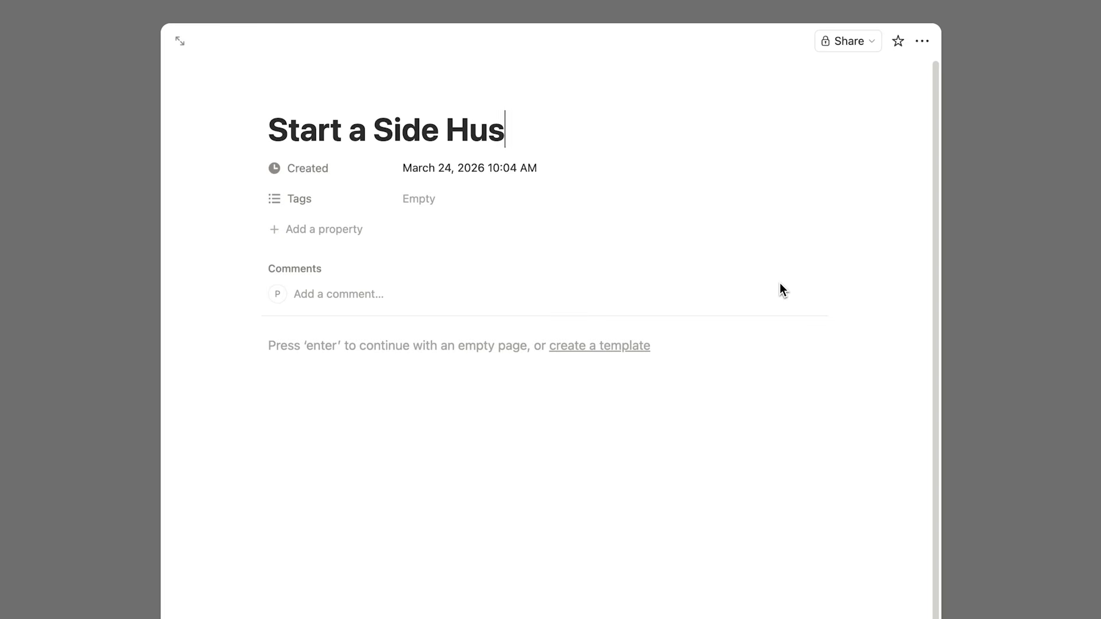
pyautogui.click(1058, 261)
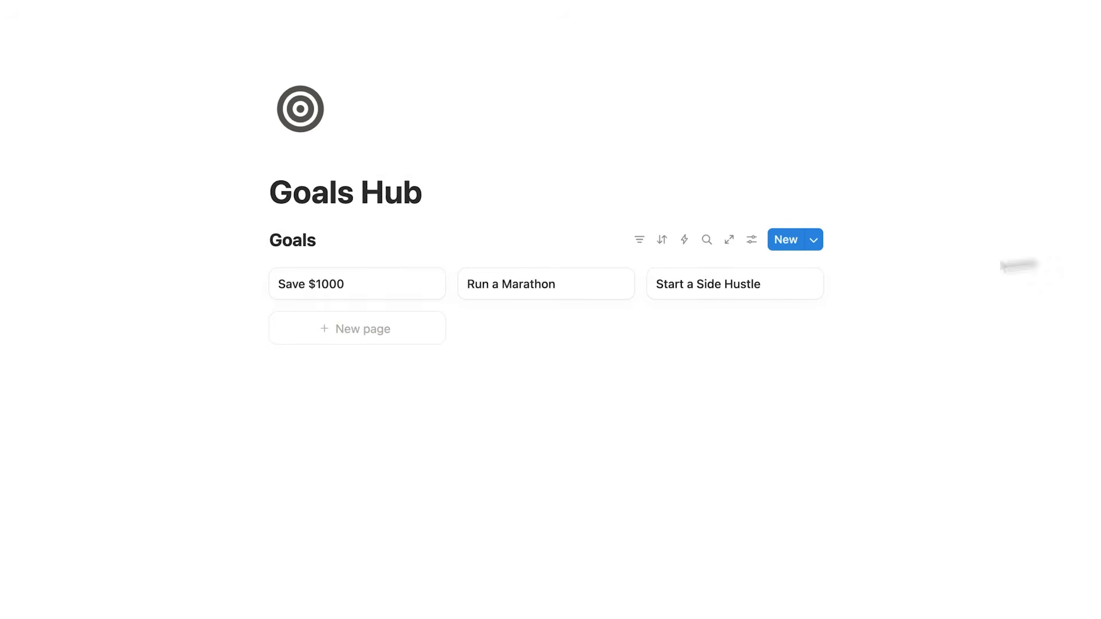
pyautogui.click(313, 329)
pyautogui.write('Find a New Job')
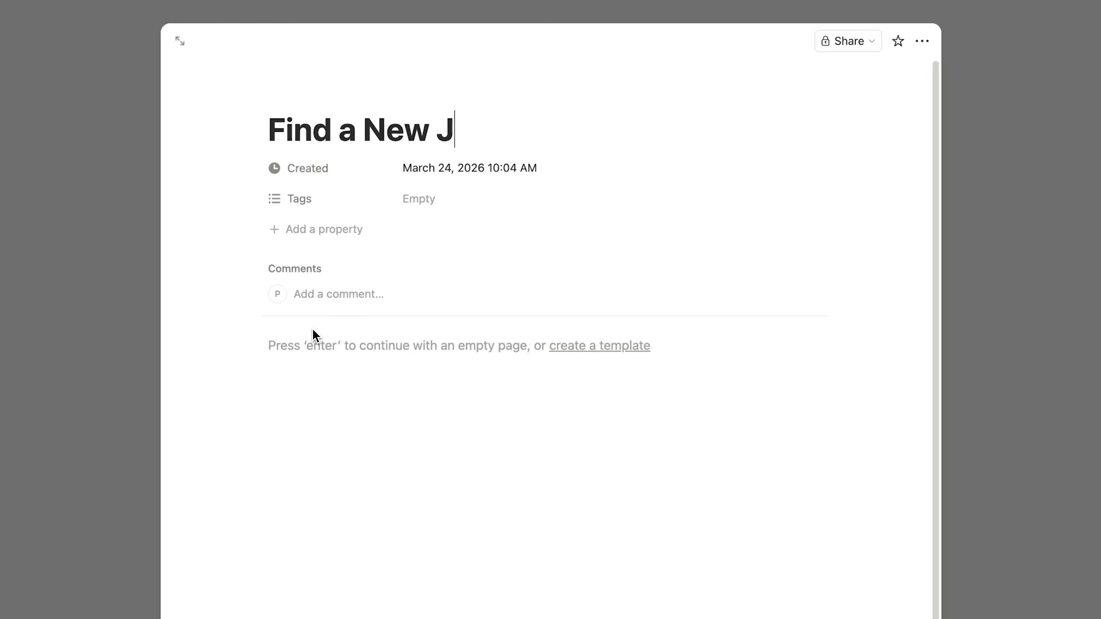
pyautogui.click(964, 363)
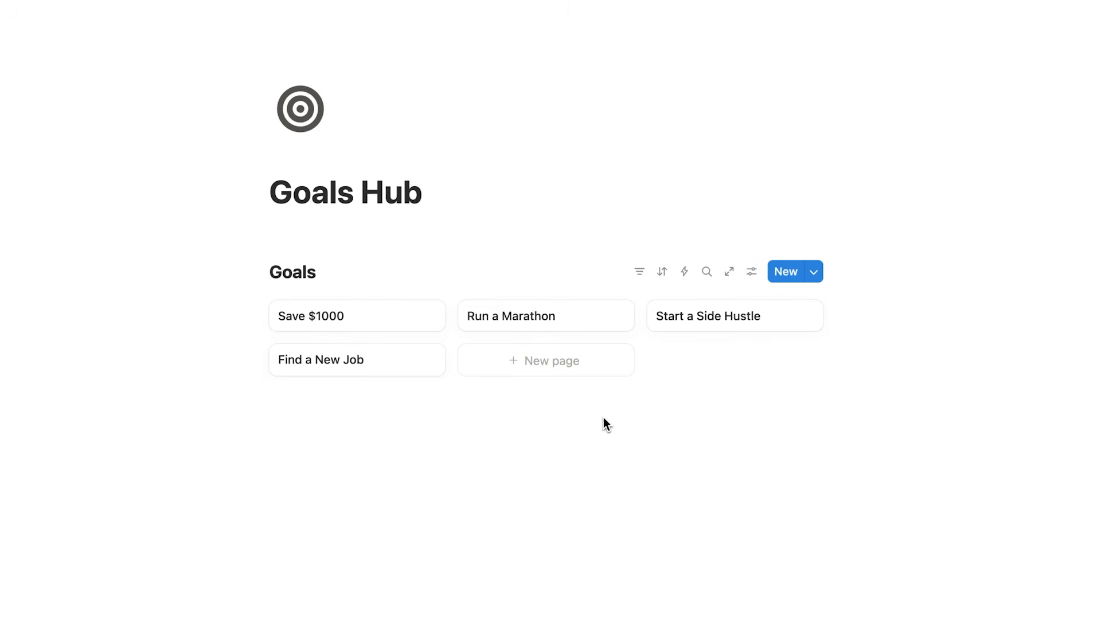
# Open the "Run a Marathon" page, add the to-dos "Go for run" and "Create running plan", and select both
pyautogui.click(562, 331)
pyautogui.write('/')
pyautogui.press('Return')
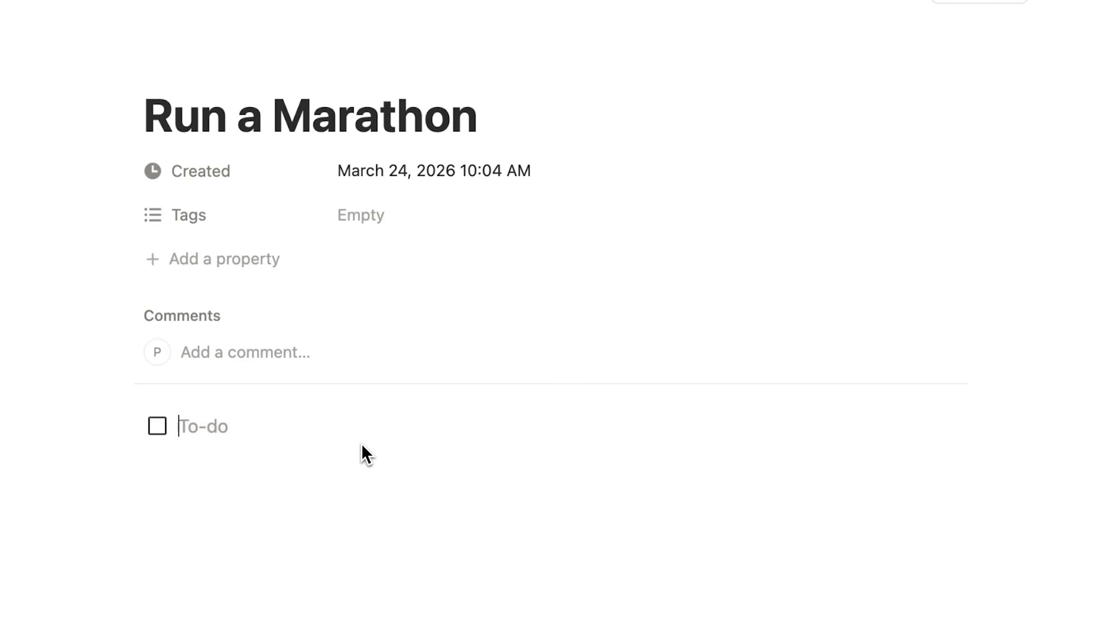
pyautogui.write('Step 1')
pyautogui.press('BackSpace')
pyautogui.press('BackSpace')
pyautogui.press('BackSpace')
pyautogui.press('BackSpace')
pyautogui.press('BackSpace')
pyautogui.press('BackSpace')
pyautogui.write('Go for run')
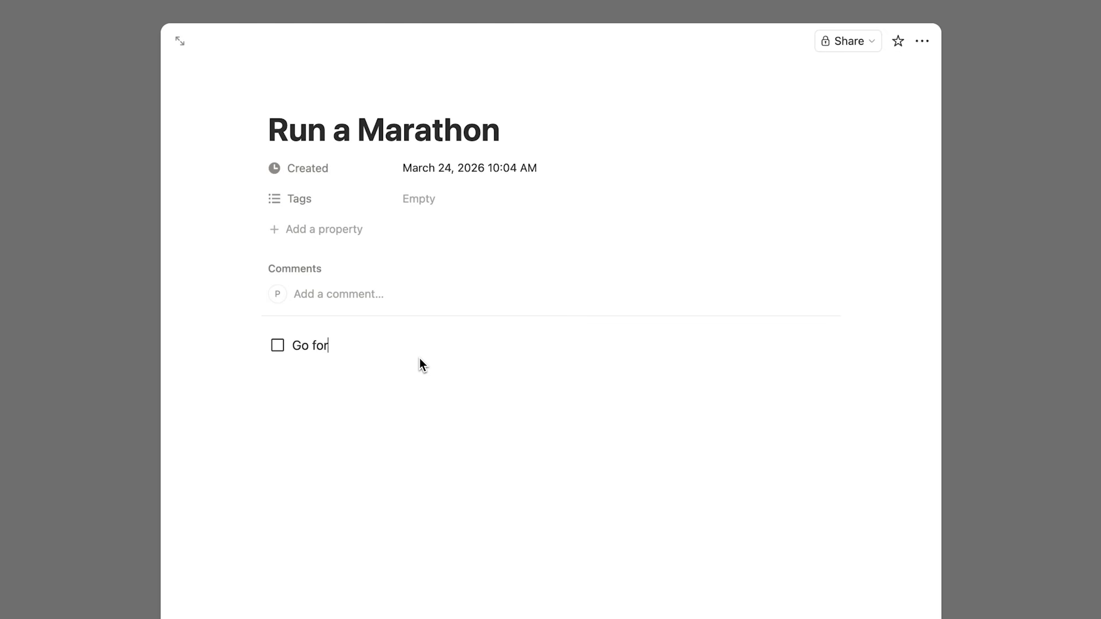
pyautogui.press('Return')
pyautogui.write('Create running plan')
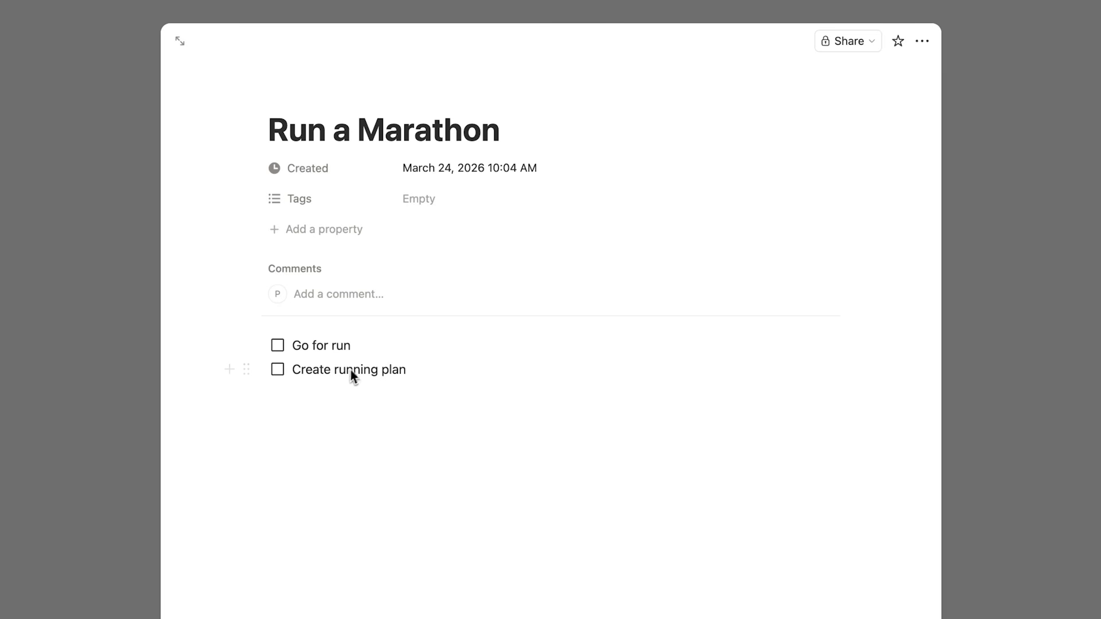
pyautogui.moveTo(204, 337); pyautogui.dragTo(290, 379)
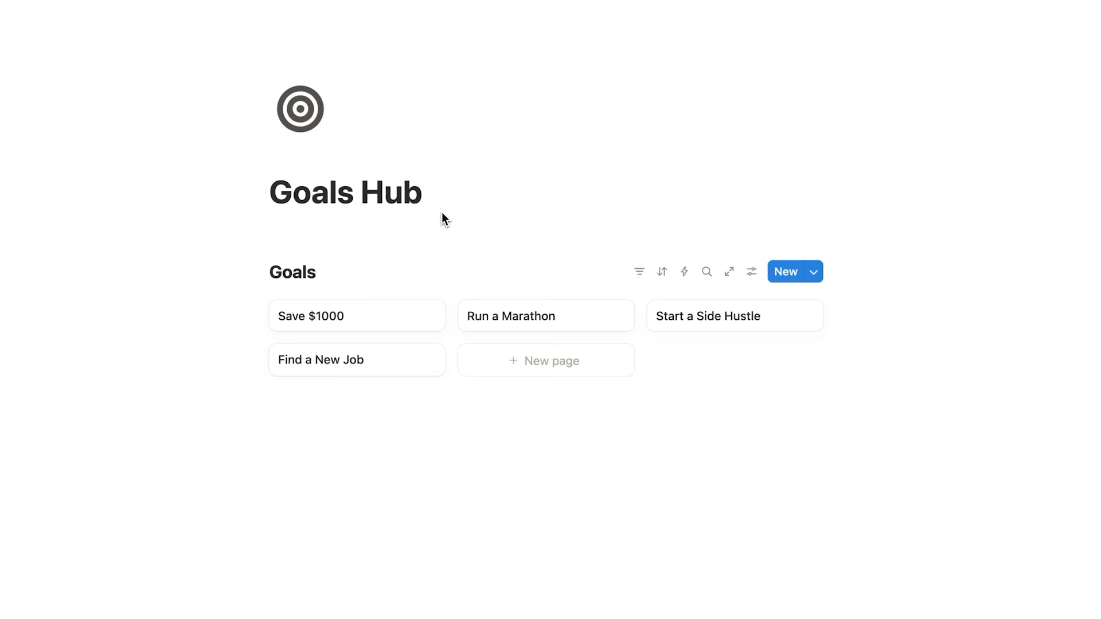
# Insert a table view database with a new empty data source between the page title and Goals, naming it "Task List"
pyautogui.press('Return')
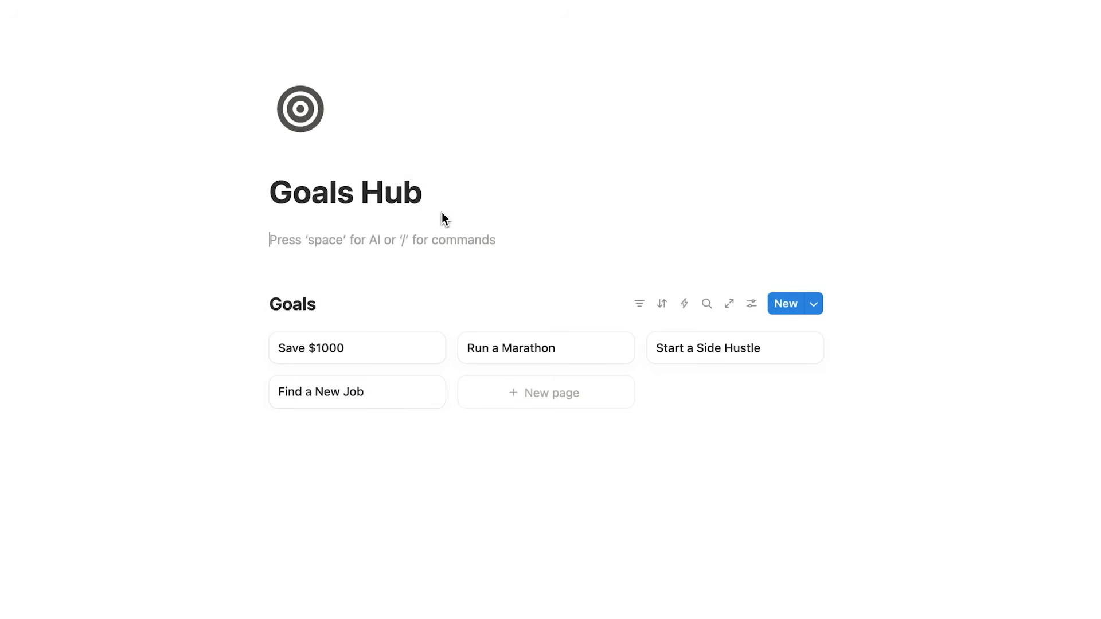
pyautogui.write('/database')
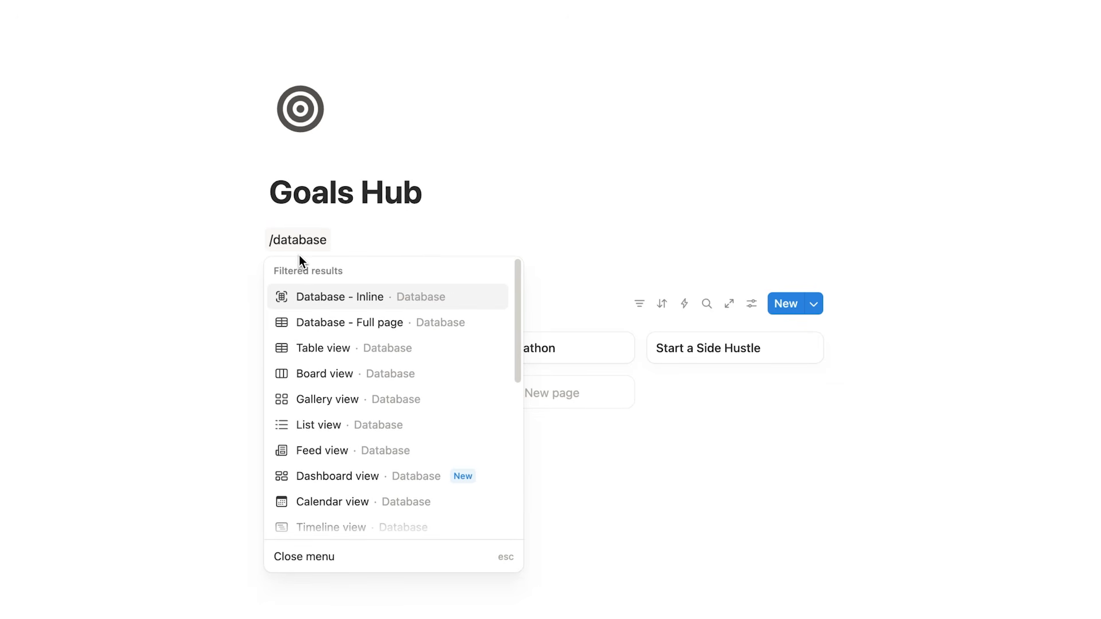
pyautogui.click(332, 344)
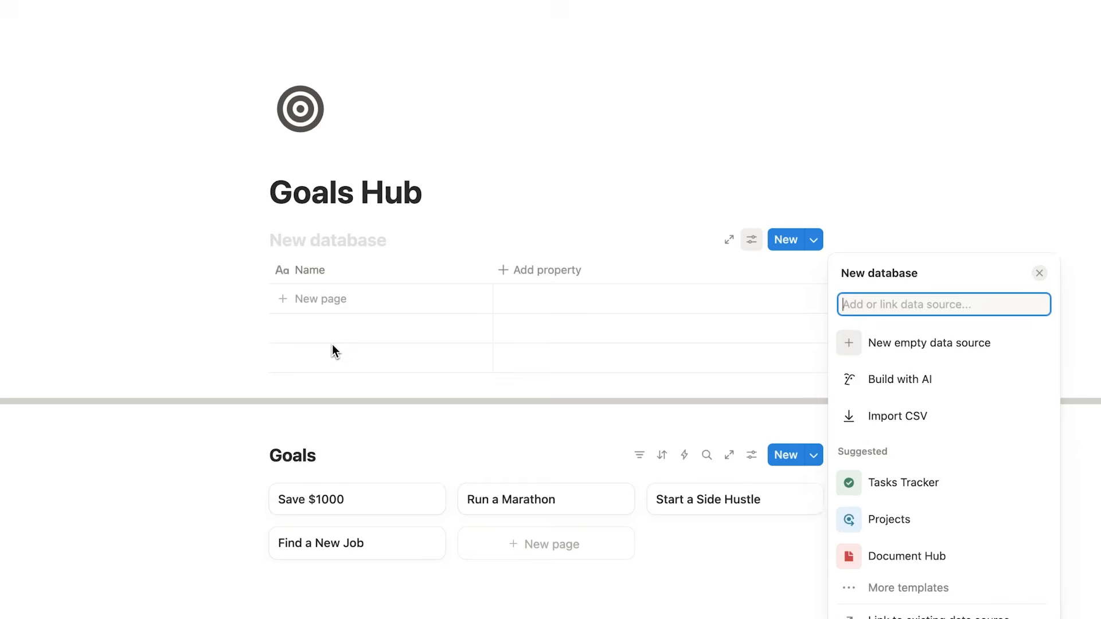
pyautogui.click(846, 349)
pyautogui.click(328, 248)
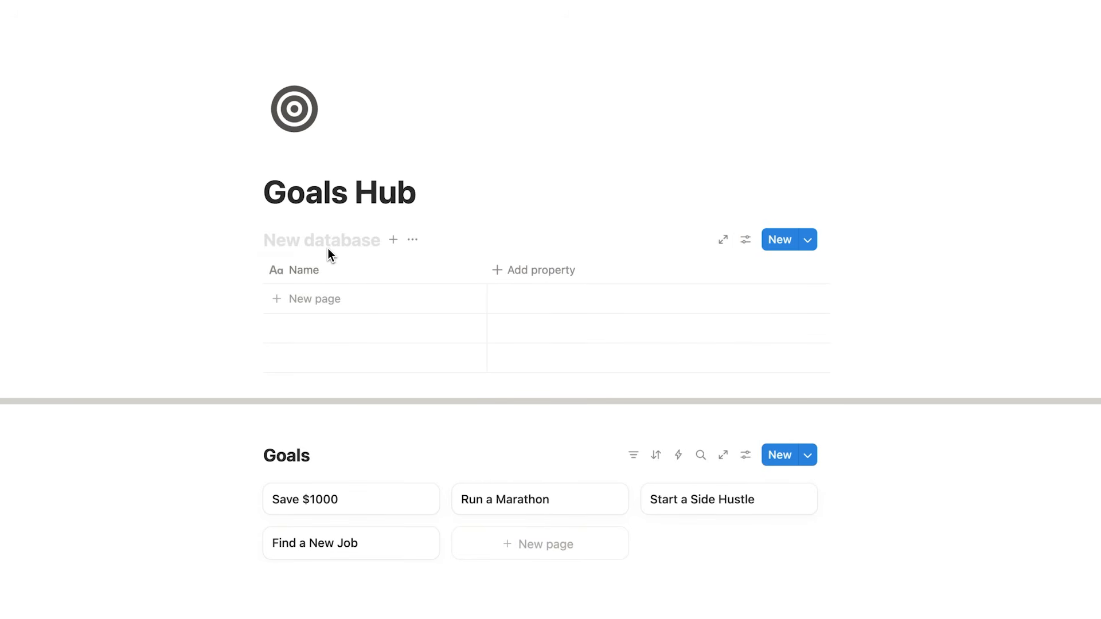
pyautogui.write('Task List')
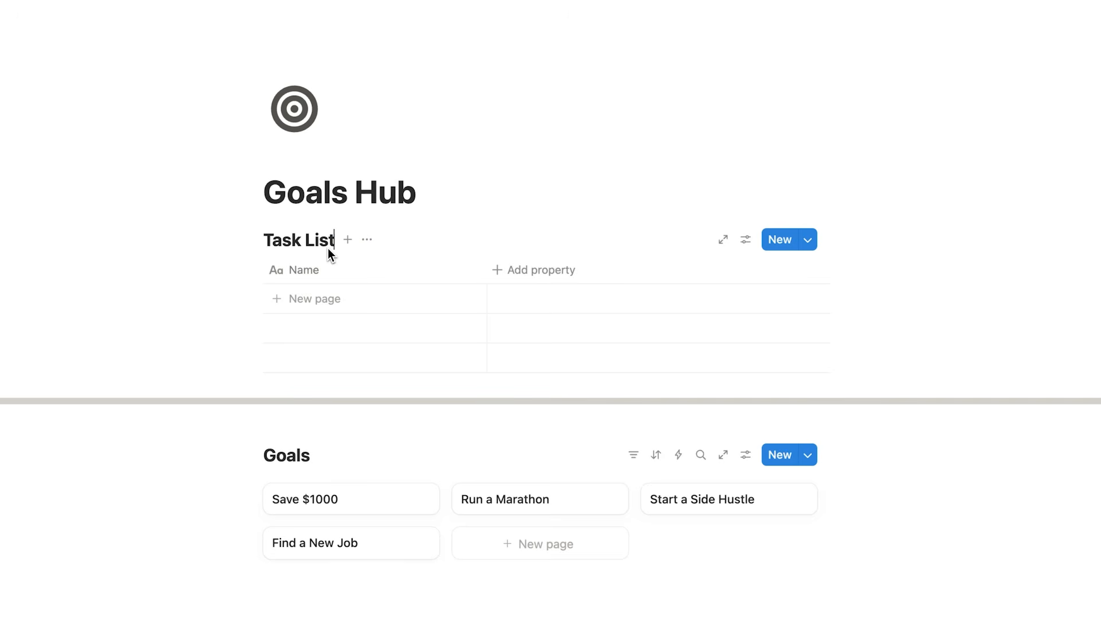
pyautogui.click(483, 208)
# Look inside the "Run a Marathon" goal page and return to the Goals Hub
pyautogui.scroll(-1, 488, 216)
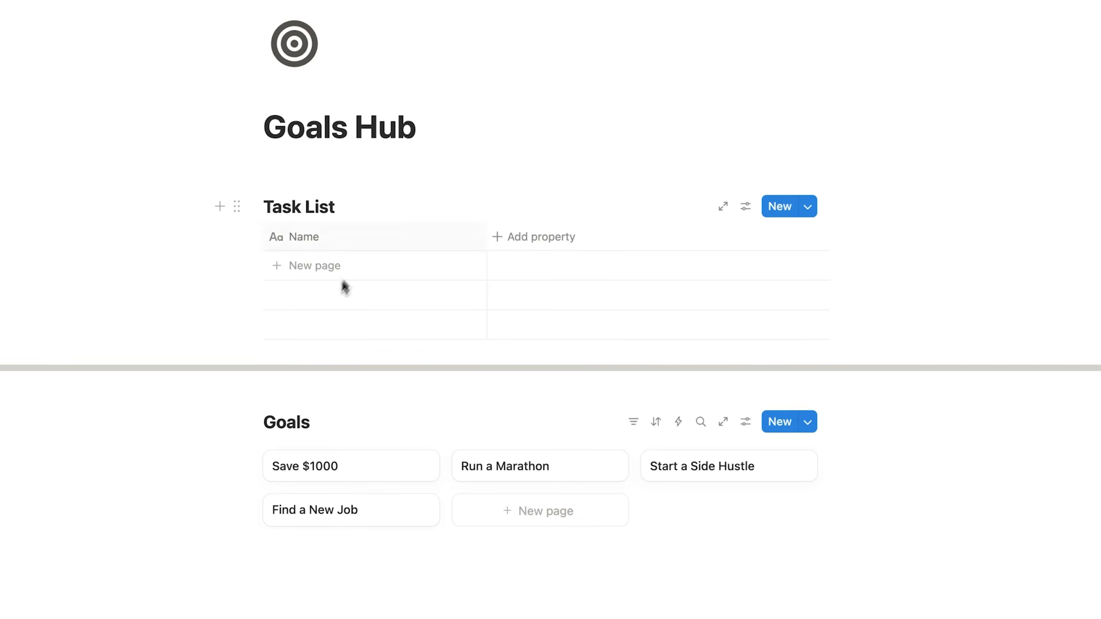
pyautogui.scroll(-1, 290, 276)
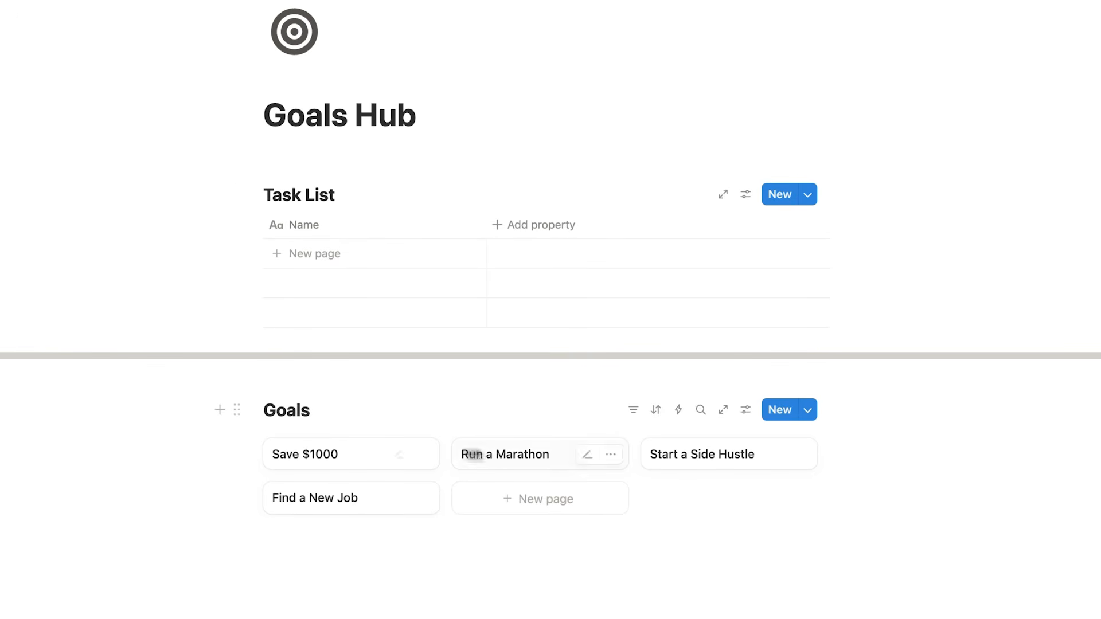
pyautogui.click(527, 466)
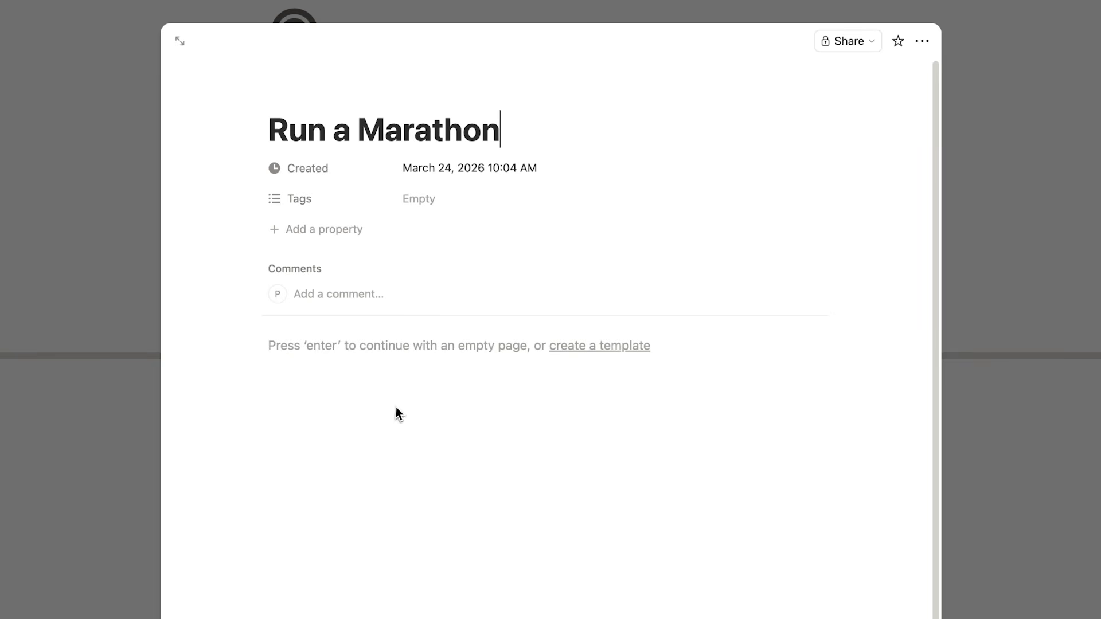
pyautogui.click(1010, 475)
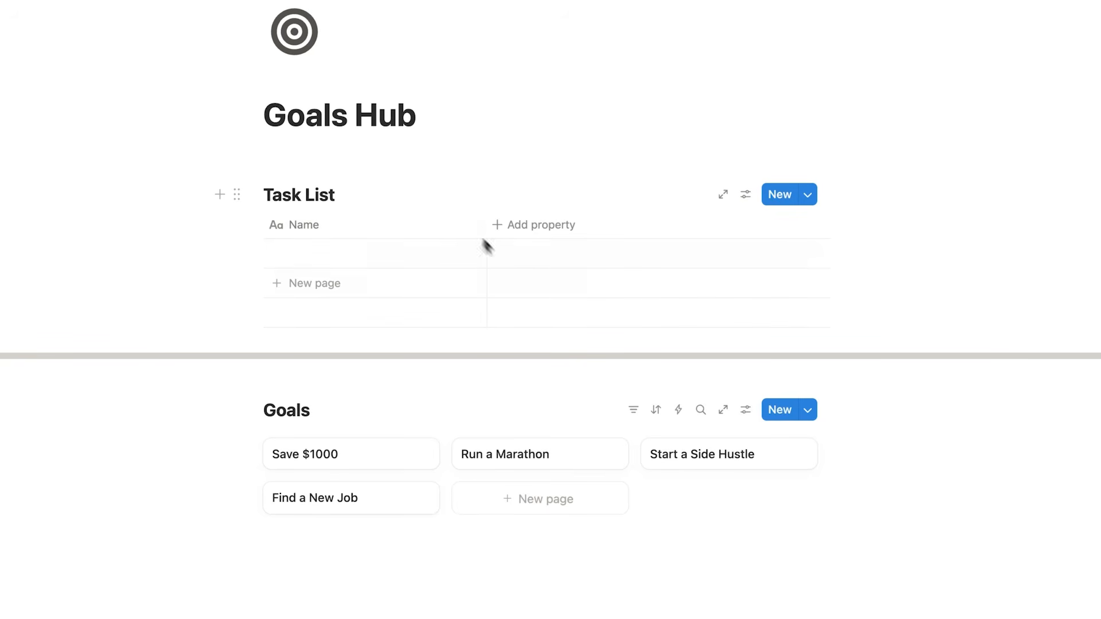
# Add the tasks "Go for run" and "Create running plan" to the Task List table
pyautogui.click(382, 322)
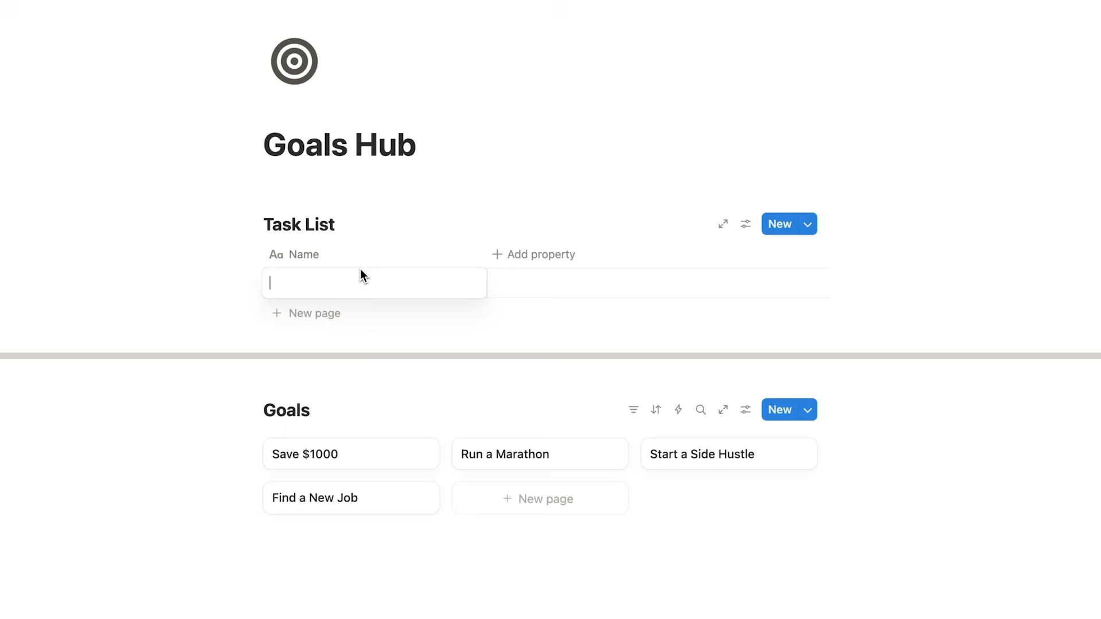
pyautogui.write('Go for run')
pyautogui.press('Return')
pyautogui.click(308, 313)
pyautogui.write('Create running plan')
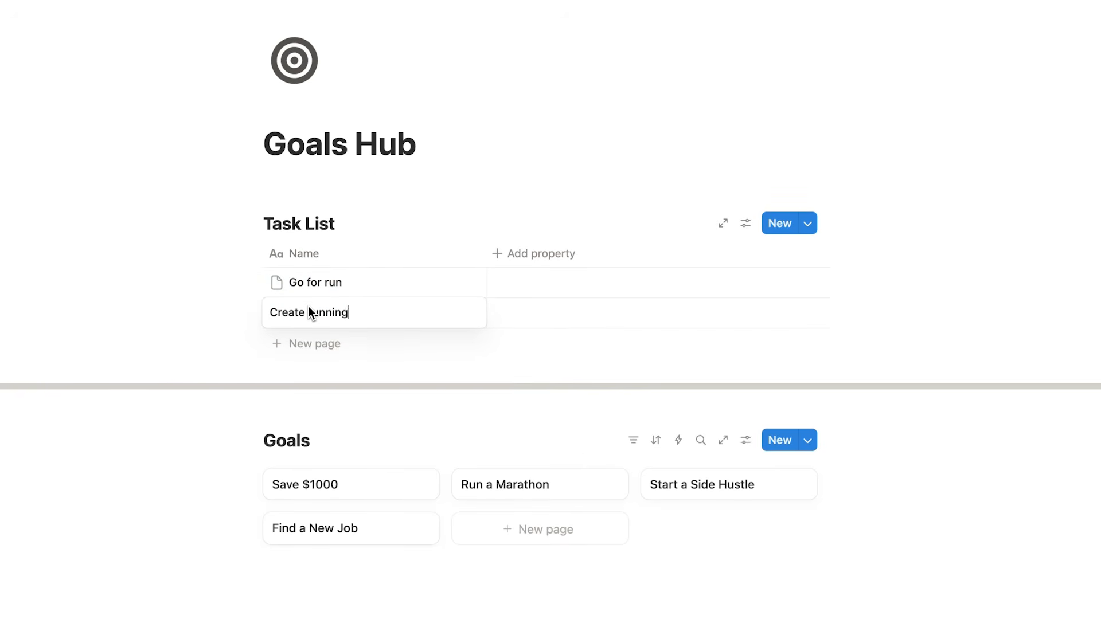
pyautogui.press('Return')
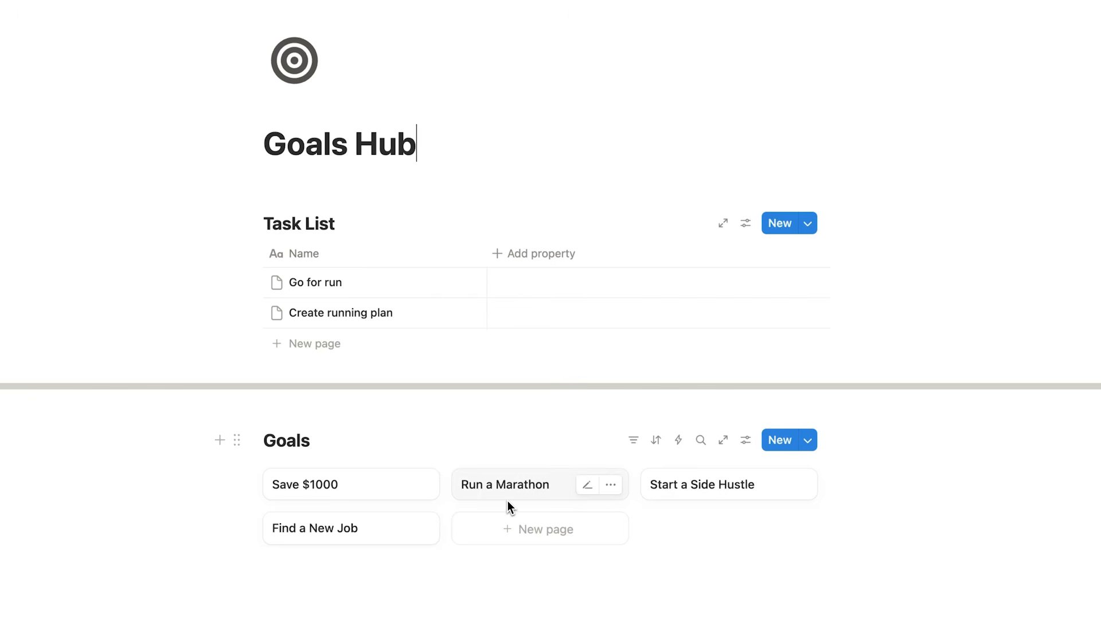
# Add a relation property named "Goals" to the Task List, related to the Goals data source
pyautogui.scroll(-2, 508, 501)
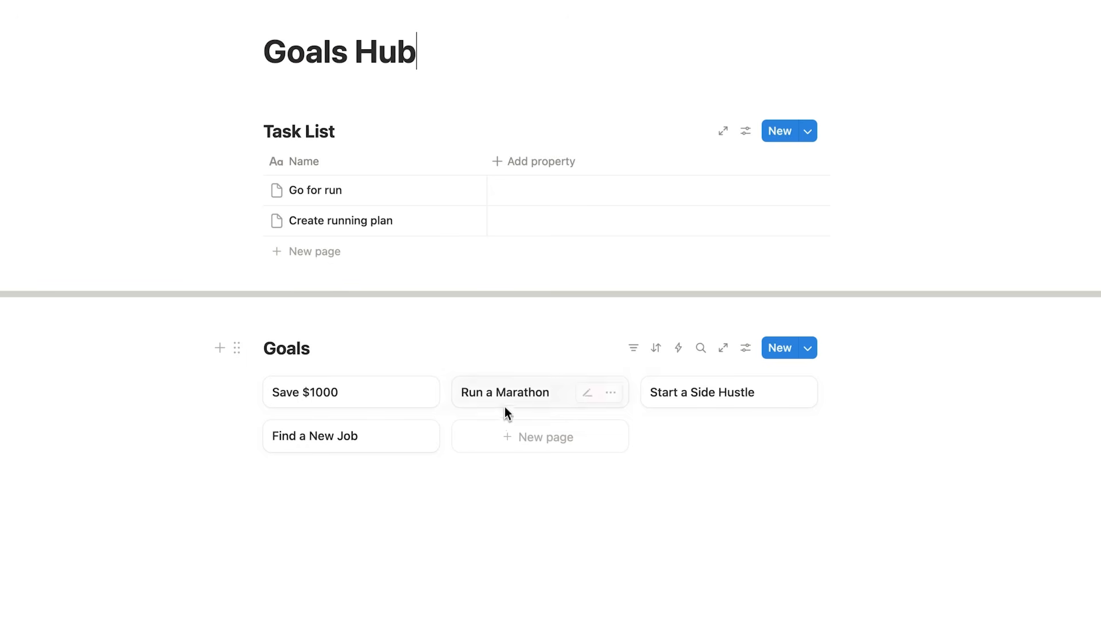
pyautogui.click(519, 166)
pyautogui.scroll(-2, 605, 262)
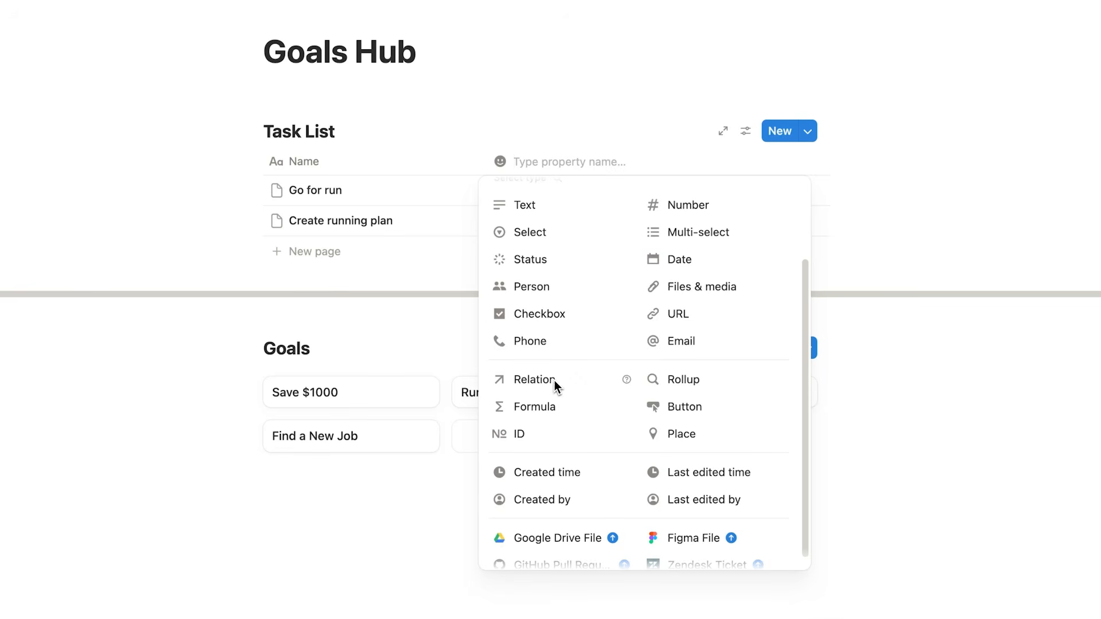
pyautogui.click(534, 380)
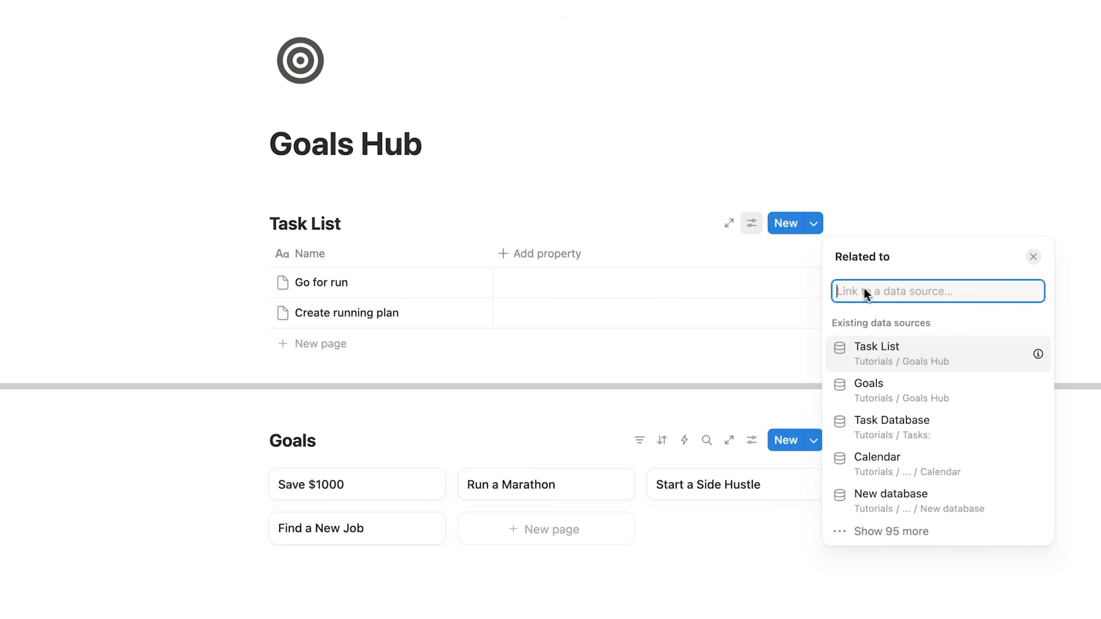
pyautogui.click(917, 390)
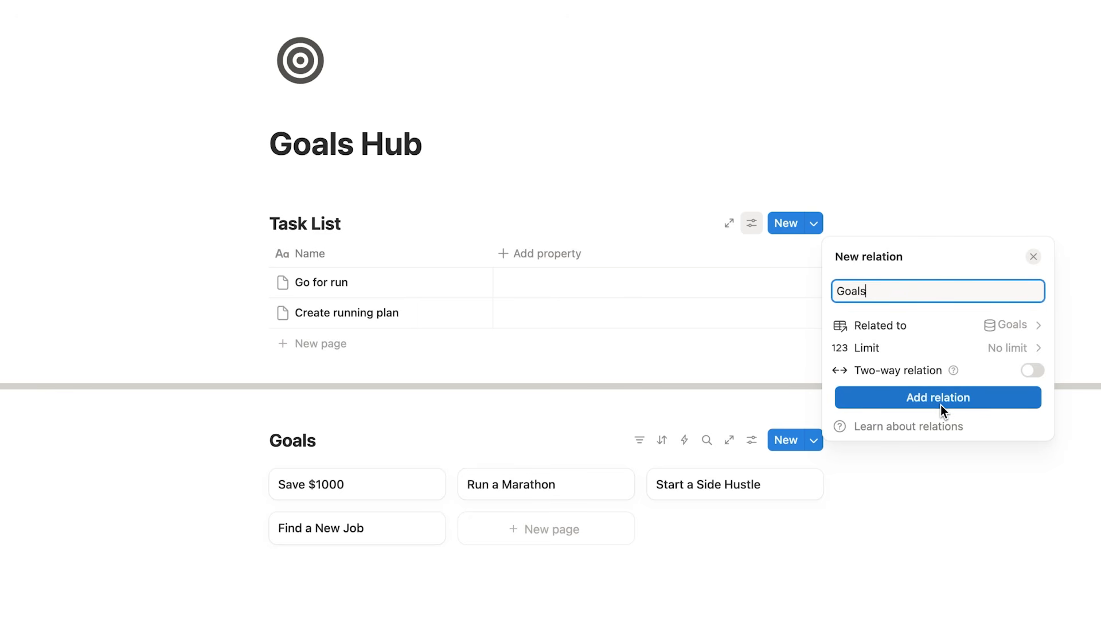
pyautogui.click(973, 401)
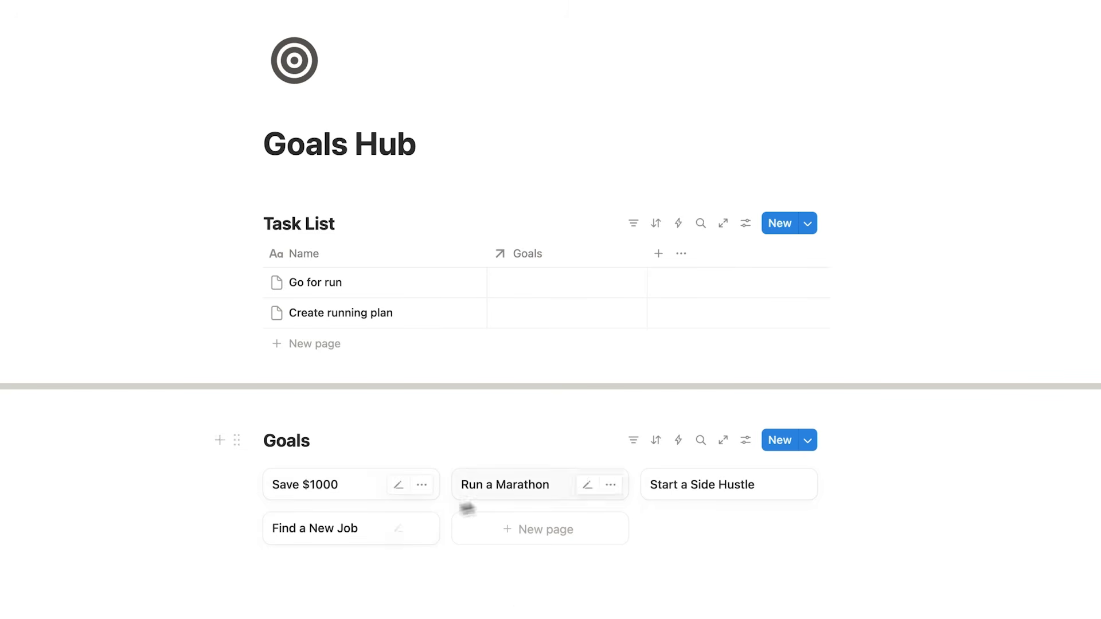
# Link both tasks, "Go for run" and "Create running plan", to the "Run a Marathon" goal
pyautogui.click(515, 284)
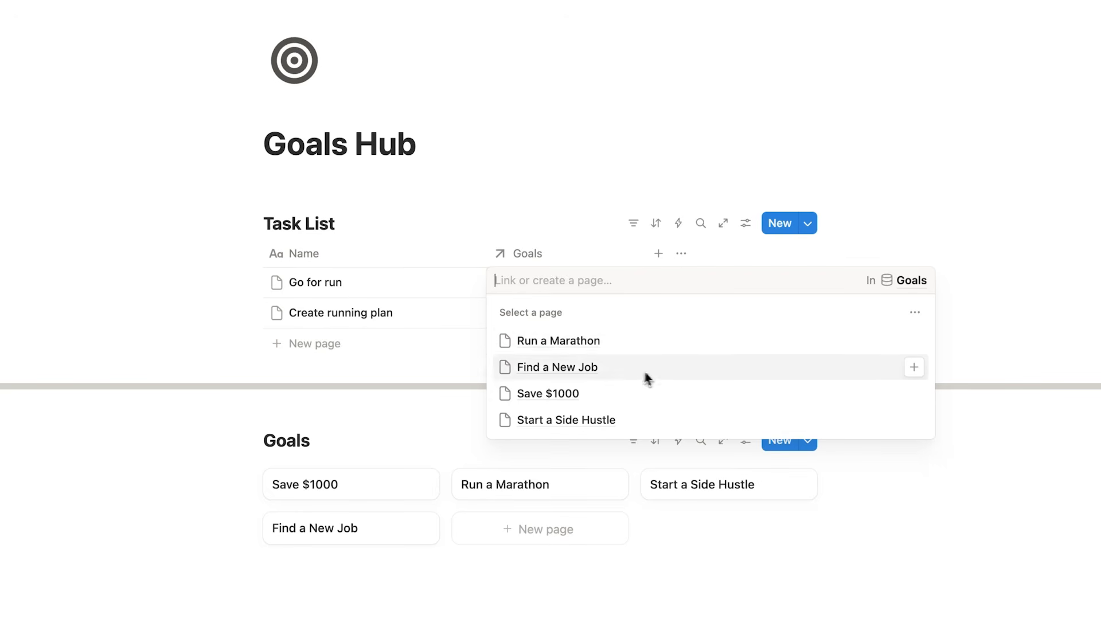
pyautogui.click(651, 345)
pyautogui.press('Escape')
pyautogui.click(580, 320)
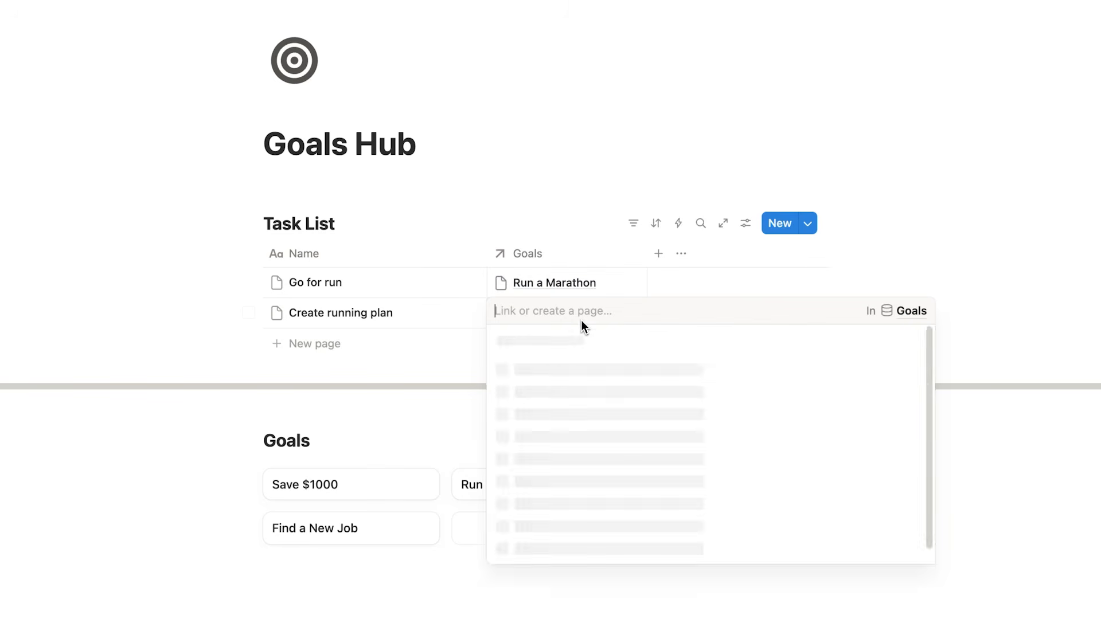
pyautogui.click(611, 368)
pyautogui.press('Escape')
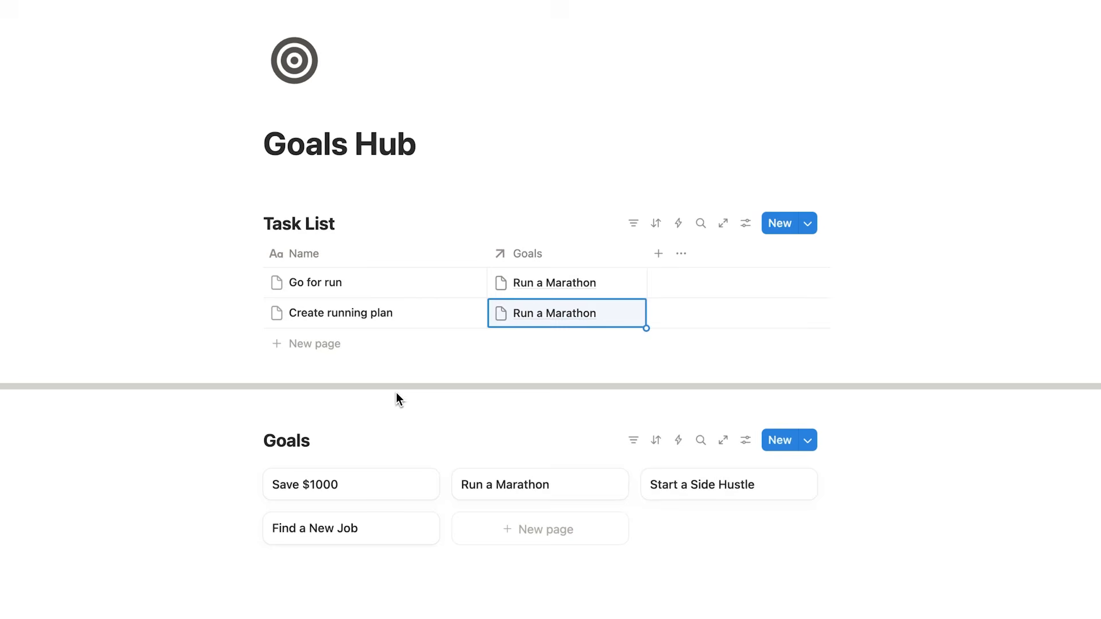
# Add a checkbox property with a blank name as the Task List's first column and tick "Go for run"
pyautogui.click(631, 254)
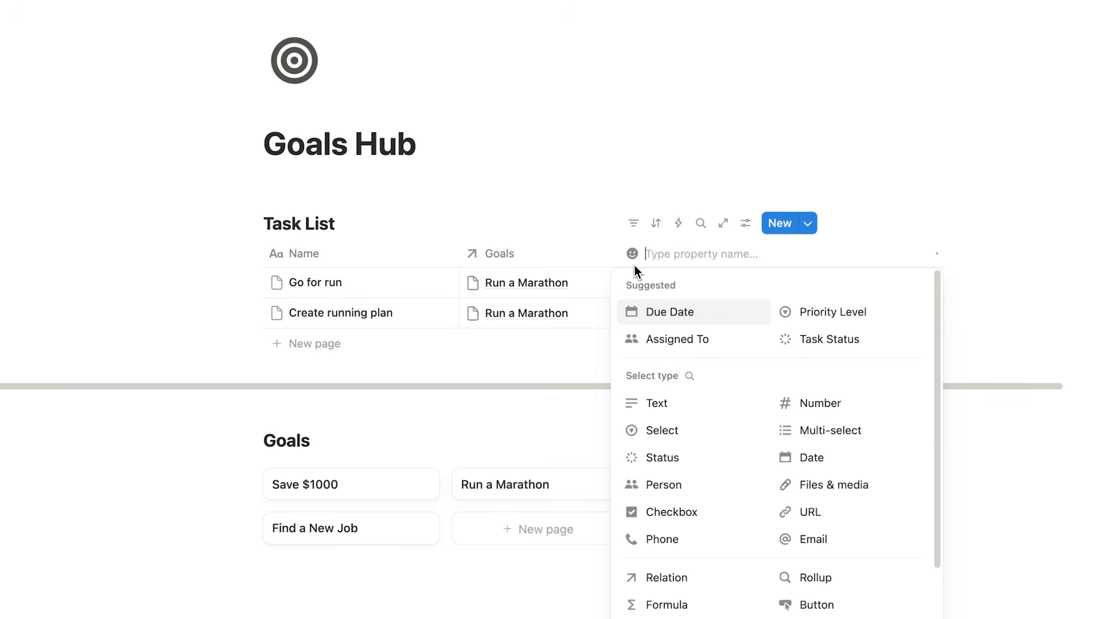
pyautogui.click(686, 253)
pyautogui.click(674, 291)
pyautogui.hotkey('ctrl', 'a')
pyautogui.press('BackSpace')
pyautogui.click(626, 203)
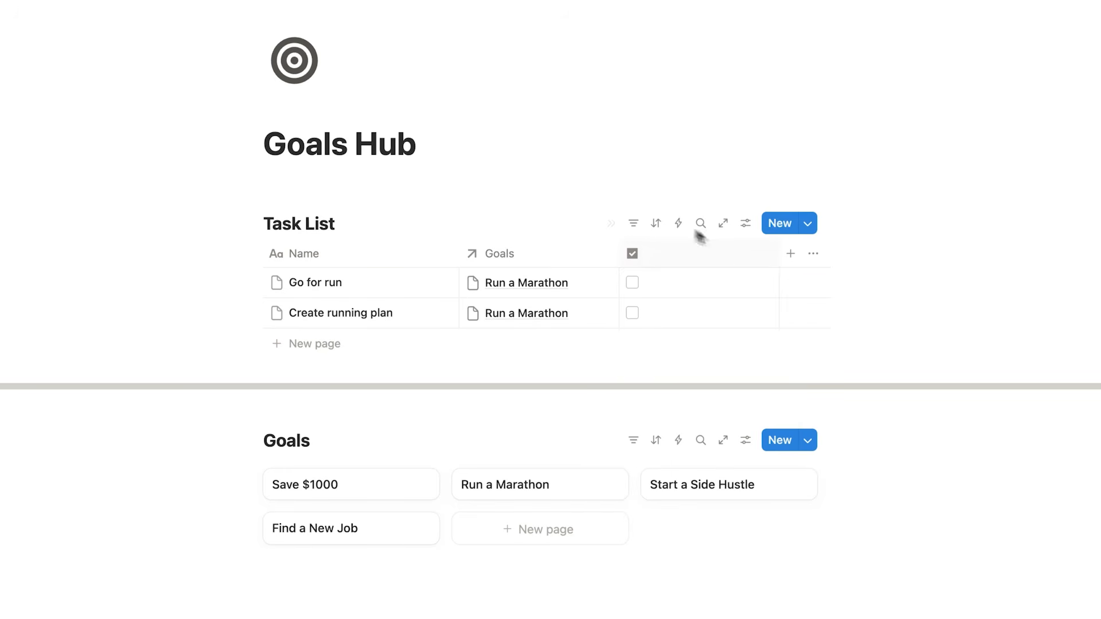
pyautogui.moveTo(781, 256); pyautogui.dragTo(290, 255)
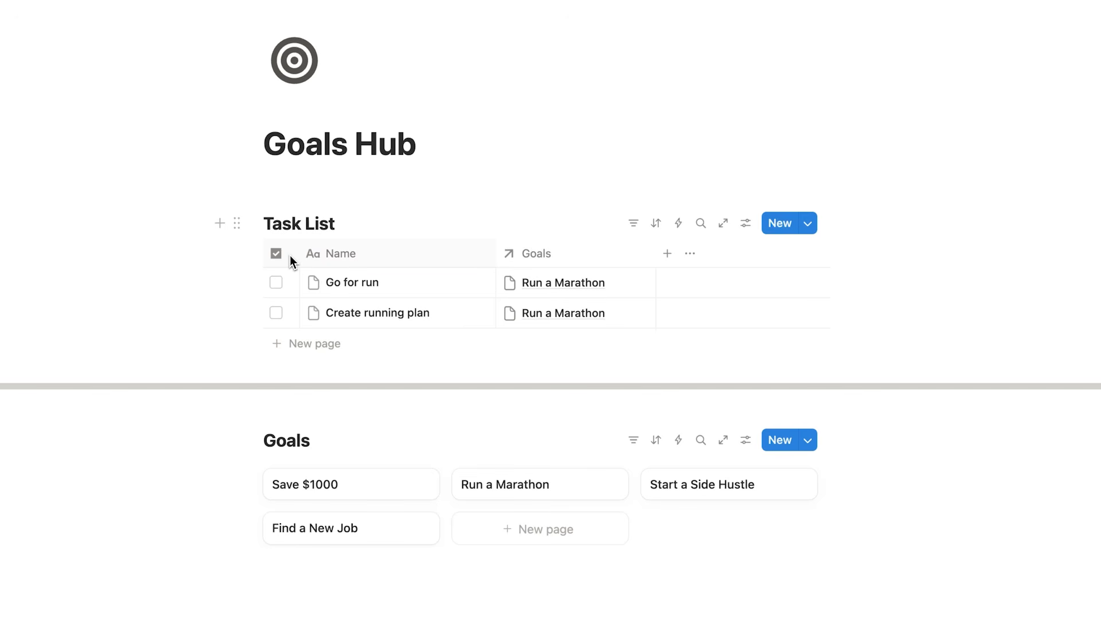
pyautogui.click(276, 282)
pyautogui.click(434, 151)
# Check the "Run a Marathon" goal page for its properties and content, and close it
pyautogui.moveTo(368, 226)
pyautogui.click(524, 497)
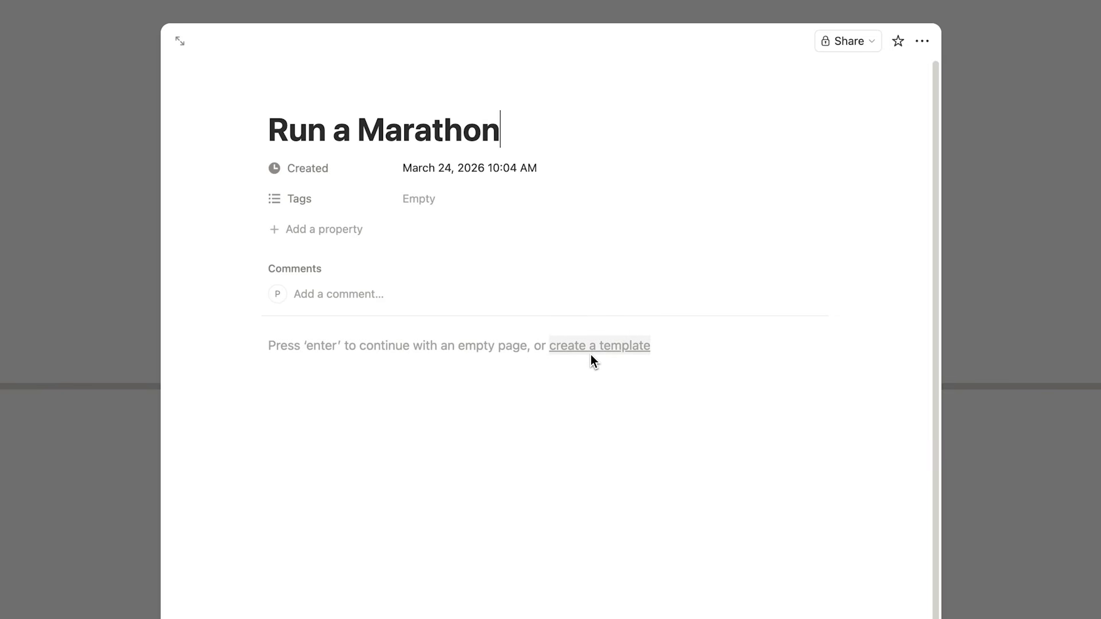
pyautogui.click(964, 434)
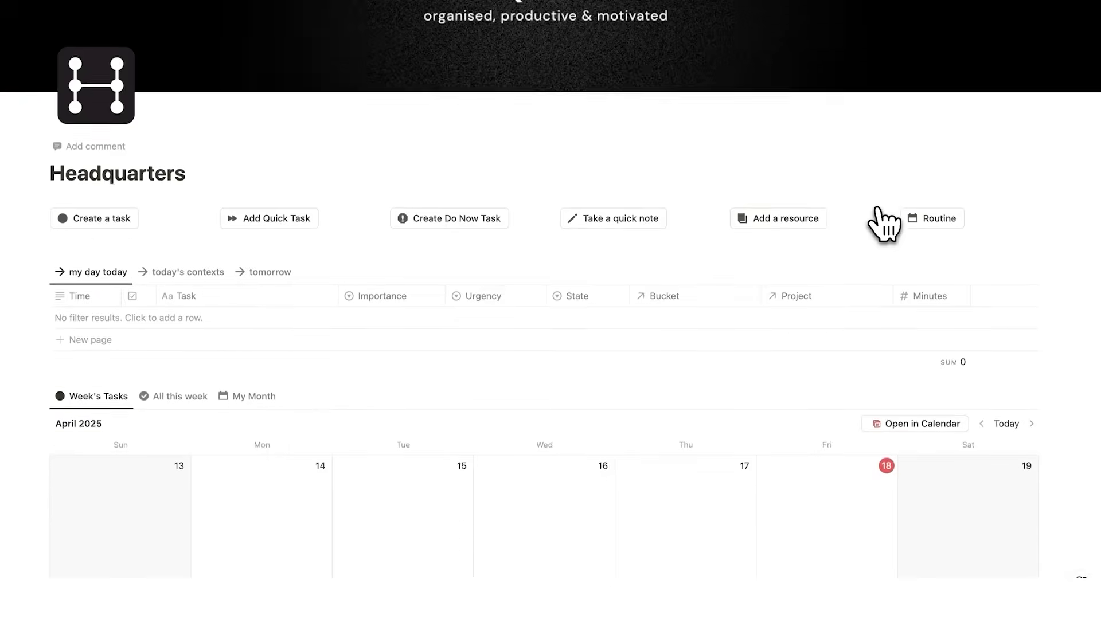
pyautogui.scroll(-3, 884, 221)
pyautogui.scroll(-10, 883, 221)
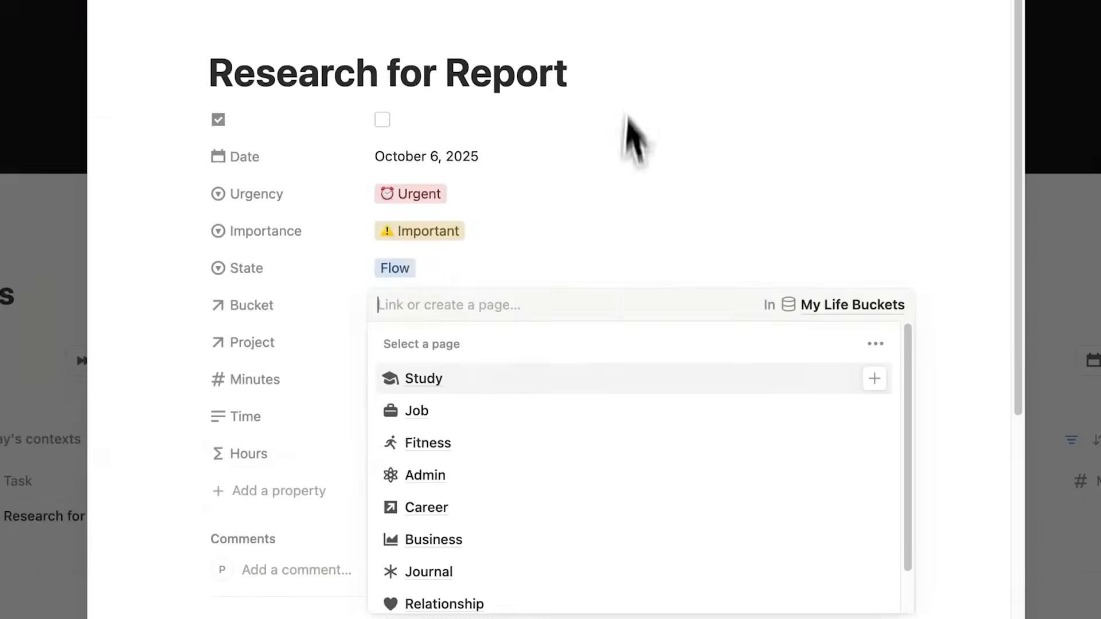
pyautogui.click(570, 411)
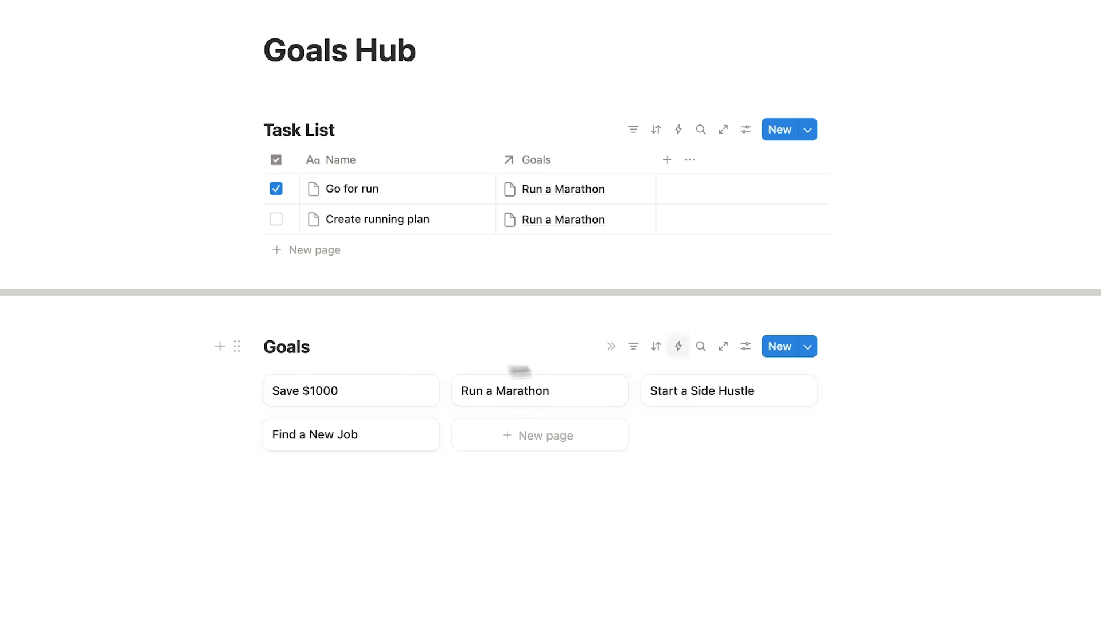
# Create a new page template for the Goals database and title it "New Goal"
pyautogui.click(806, 349)
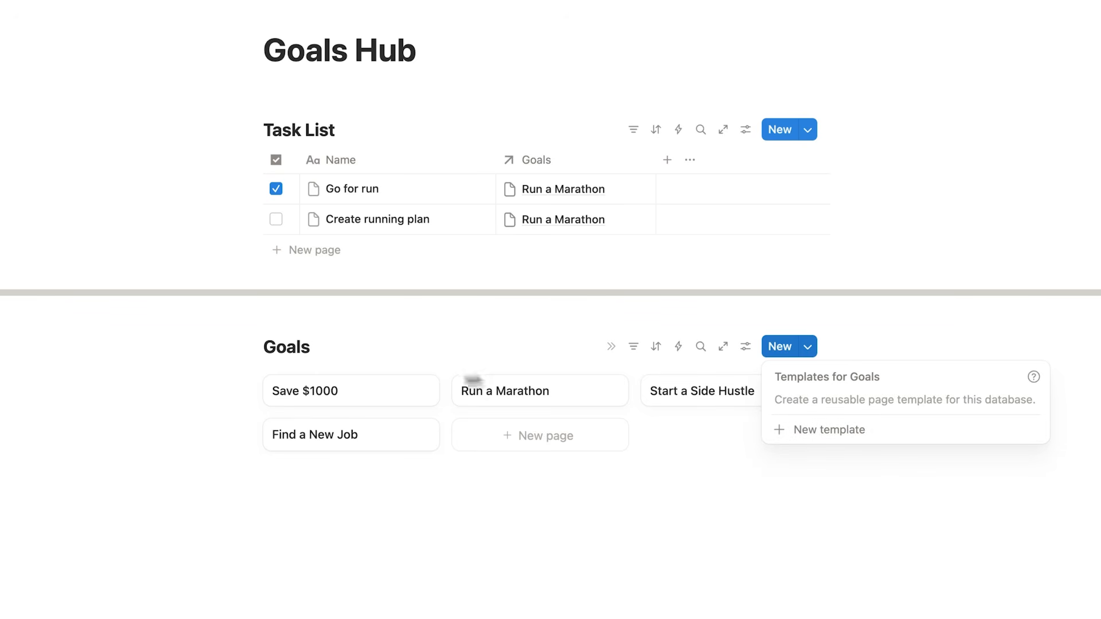
pyautogui.click(862, 446)
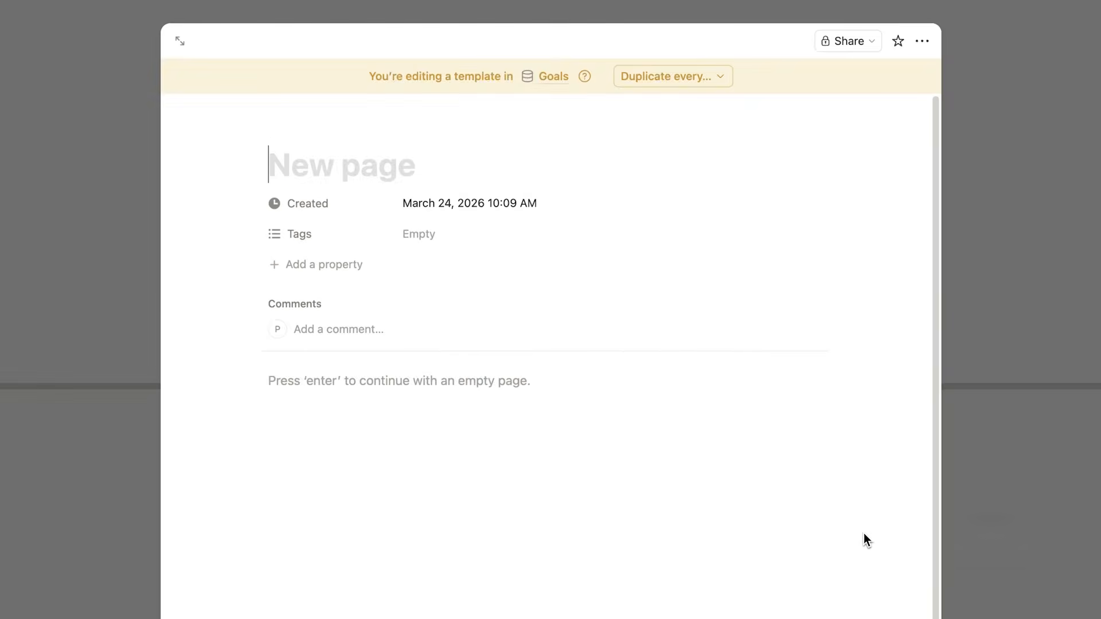
pyautogui.write('New Goal')
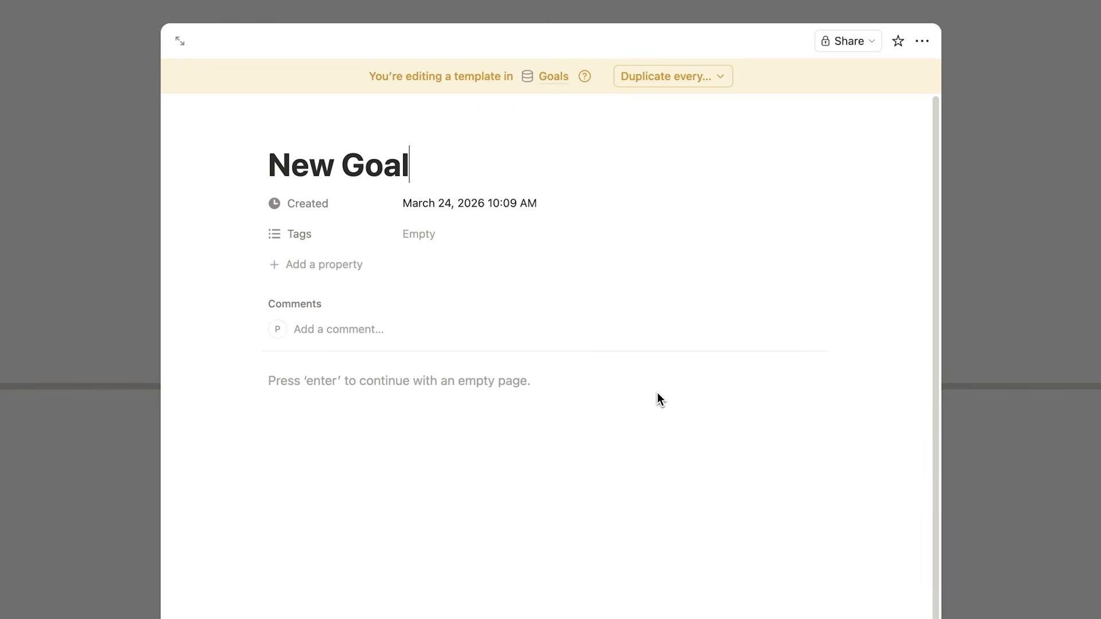
# Insert a table view in the "New Goal" template body, linked to the existing Task List data source from Tutorials / Goals Hub
pyautogui.press('Return')
pyautogui.write('/database')
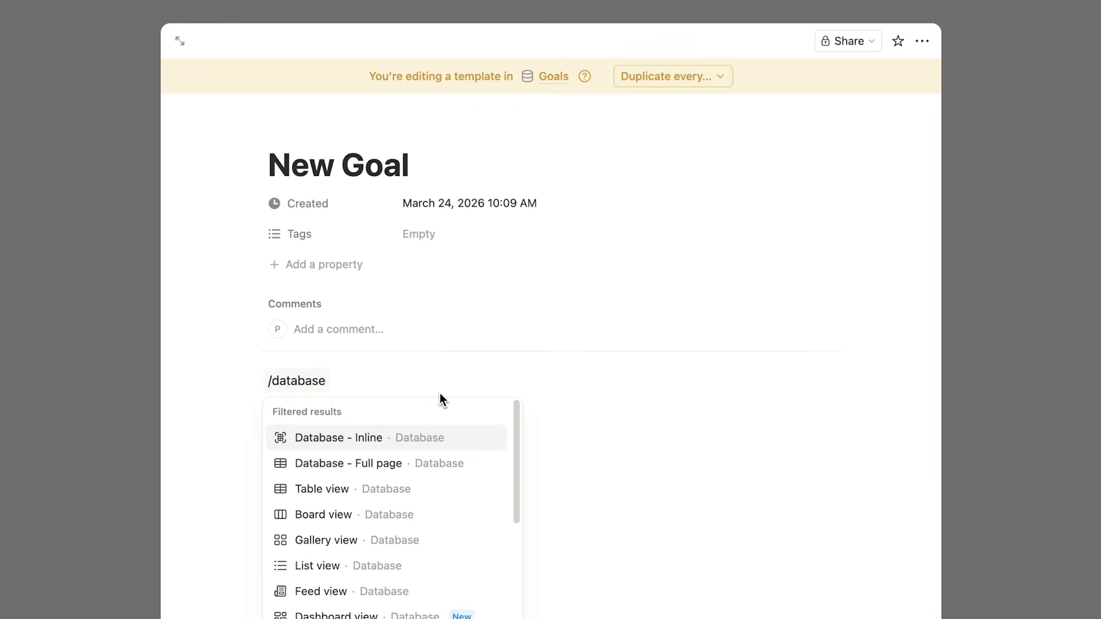
pyautogui.click(412, 489)
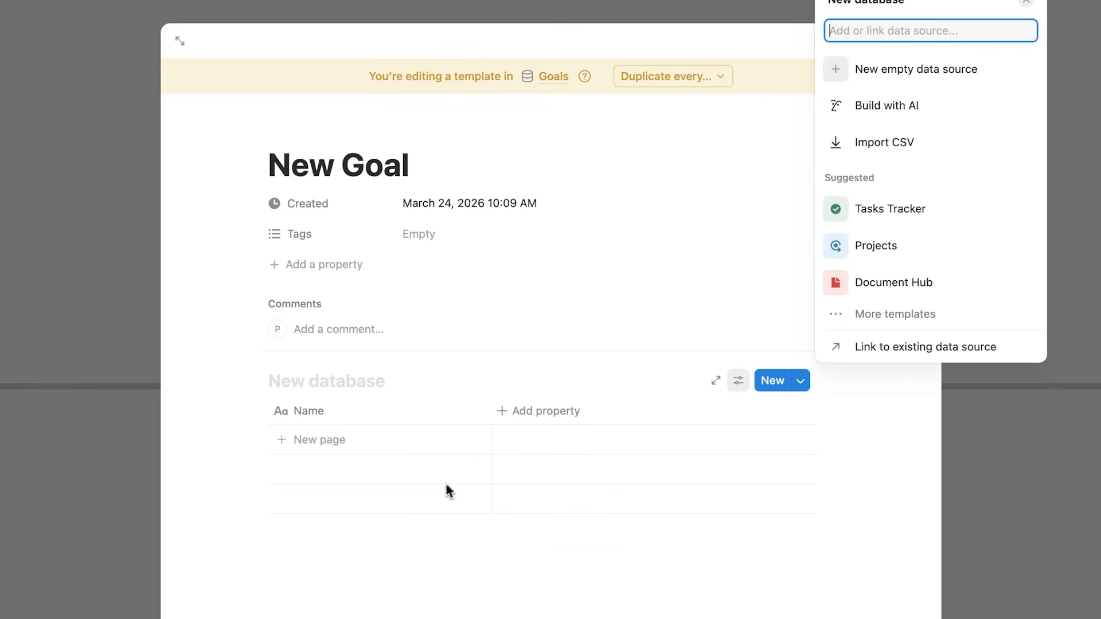
pyautogui.write('Task List')
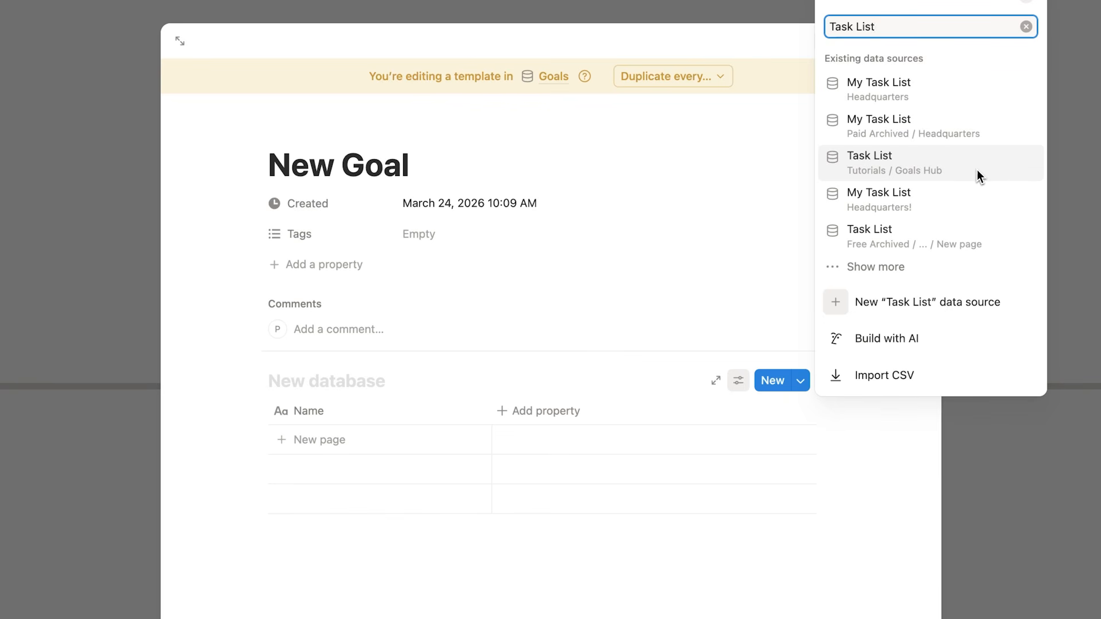
pyautogui.click(978, 170)
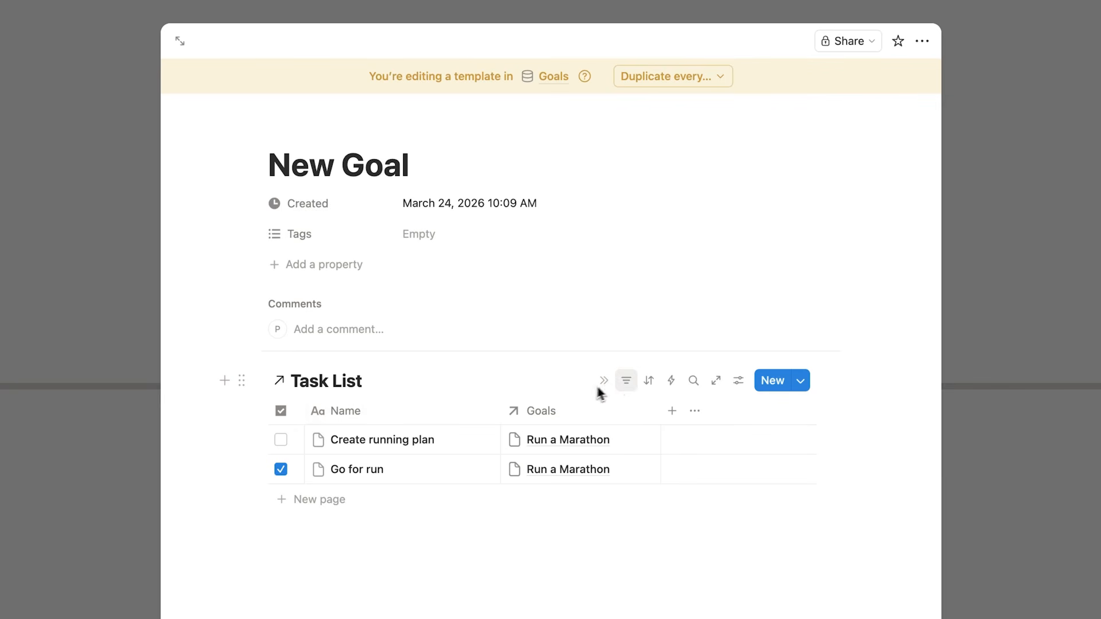
# Filter the template's Task List to tasks whose Goals relation contains "New Goal", and close the template
pyautogui.click(628, 387)
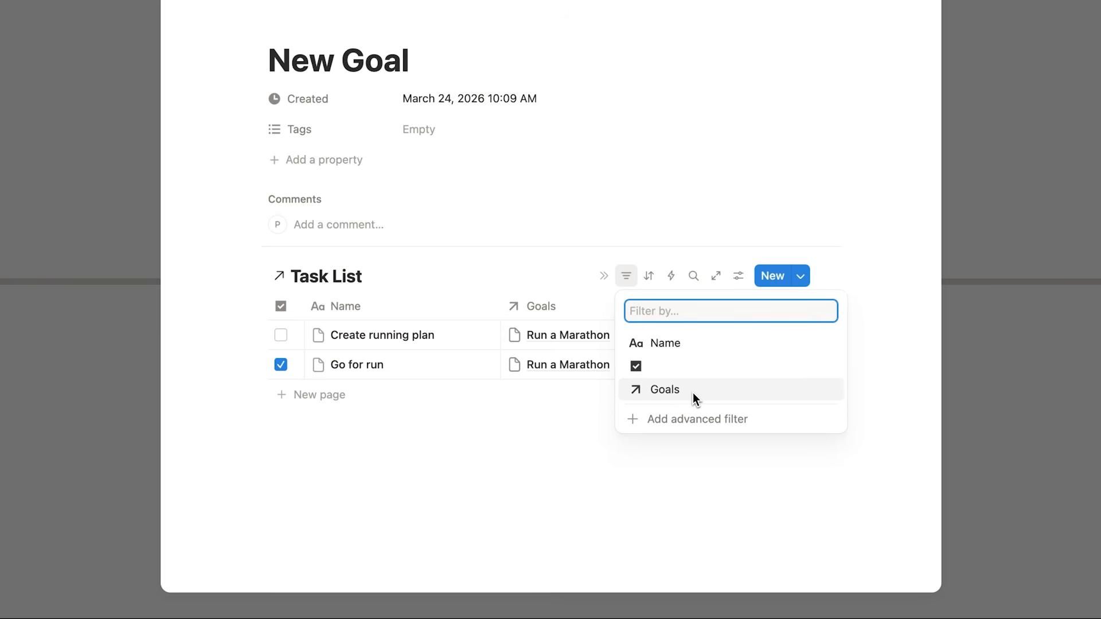
pyautogui.click(693, 392)
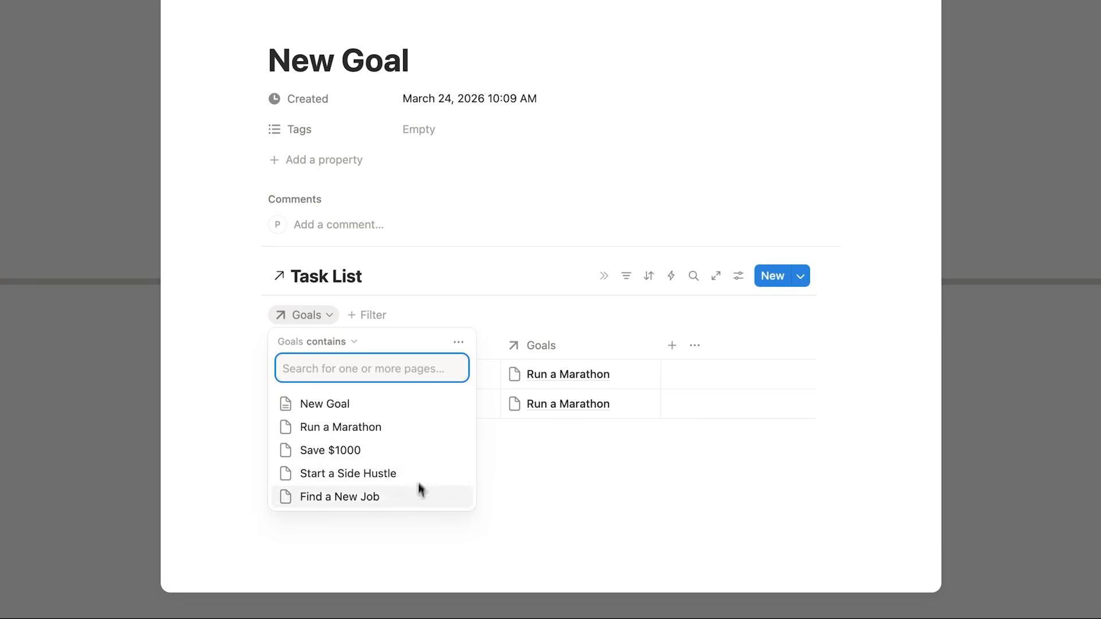
pyautogui.click(388, 411)
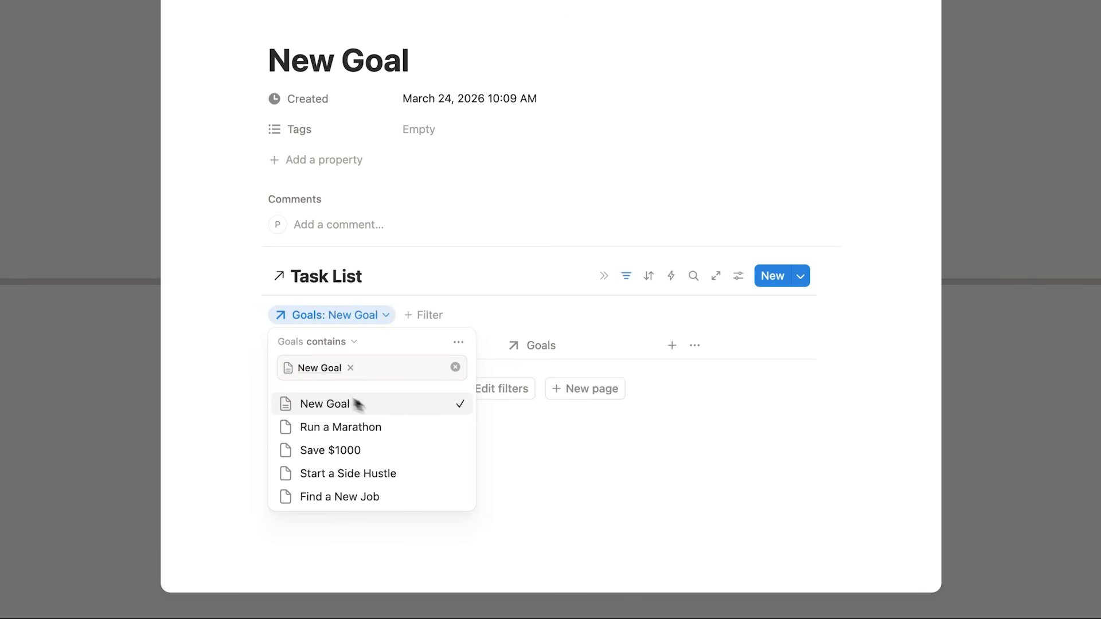
pyautogui.click(219, 365)
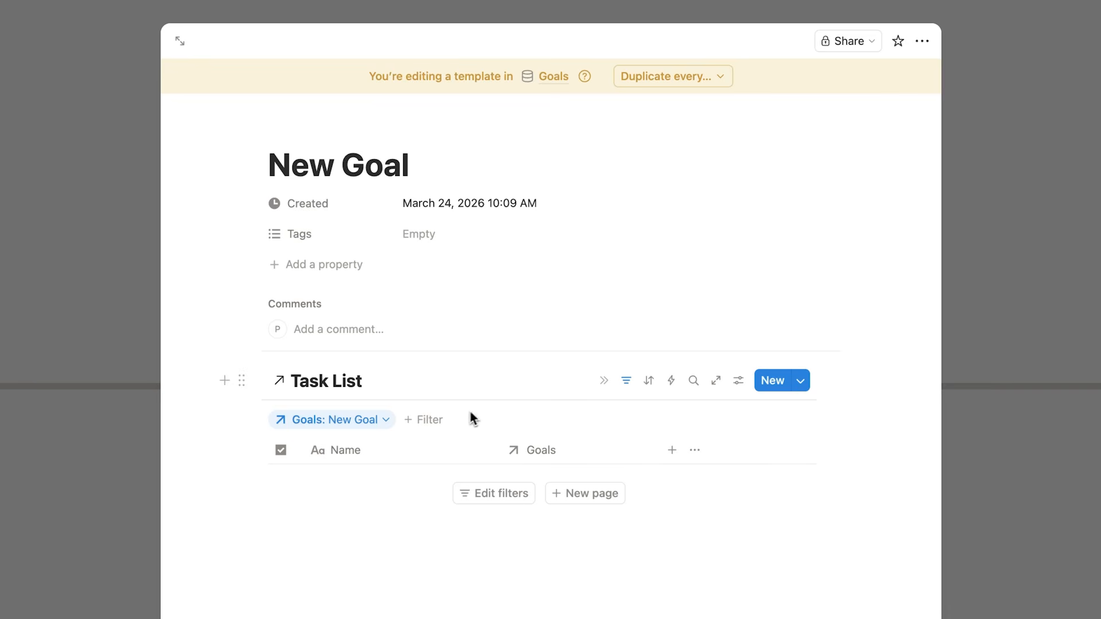
pyautogui.click(992, 452)
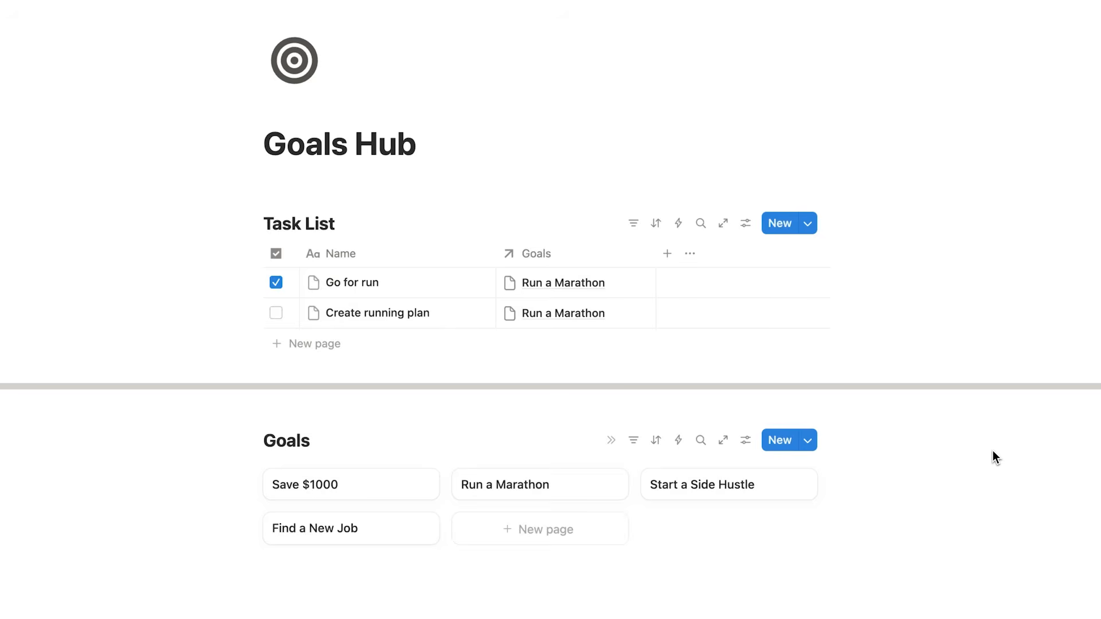
# Apply the "New Goal" template to the "Run a Marathon" and "Start a Side Hustle" goal pages
pyautogui.click(808, 440)
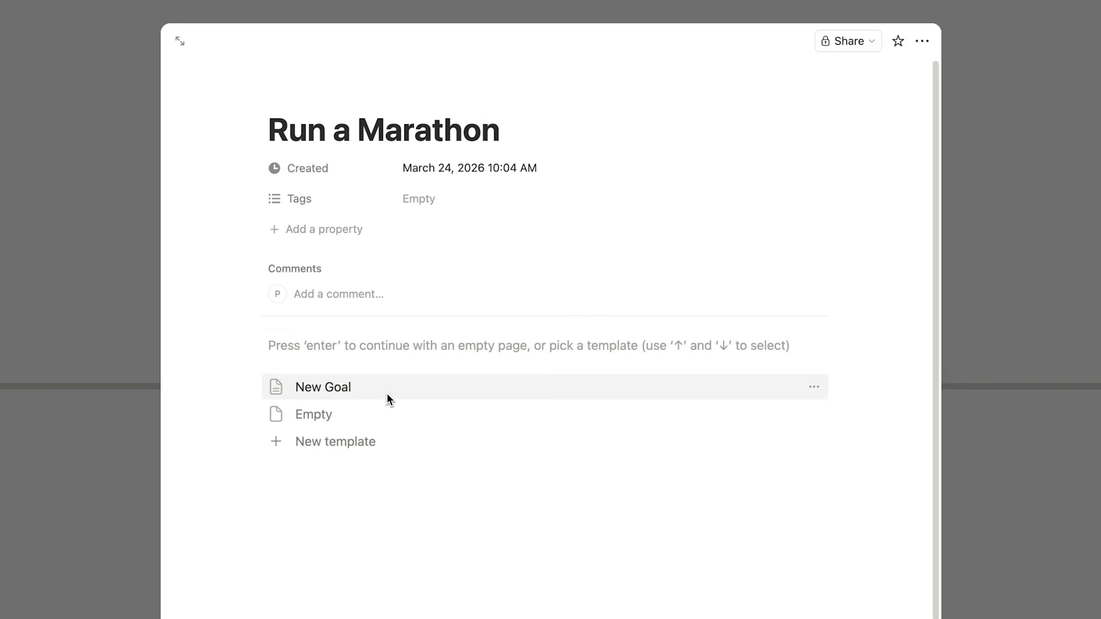
pyautogui.click(387, 394)
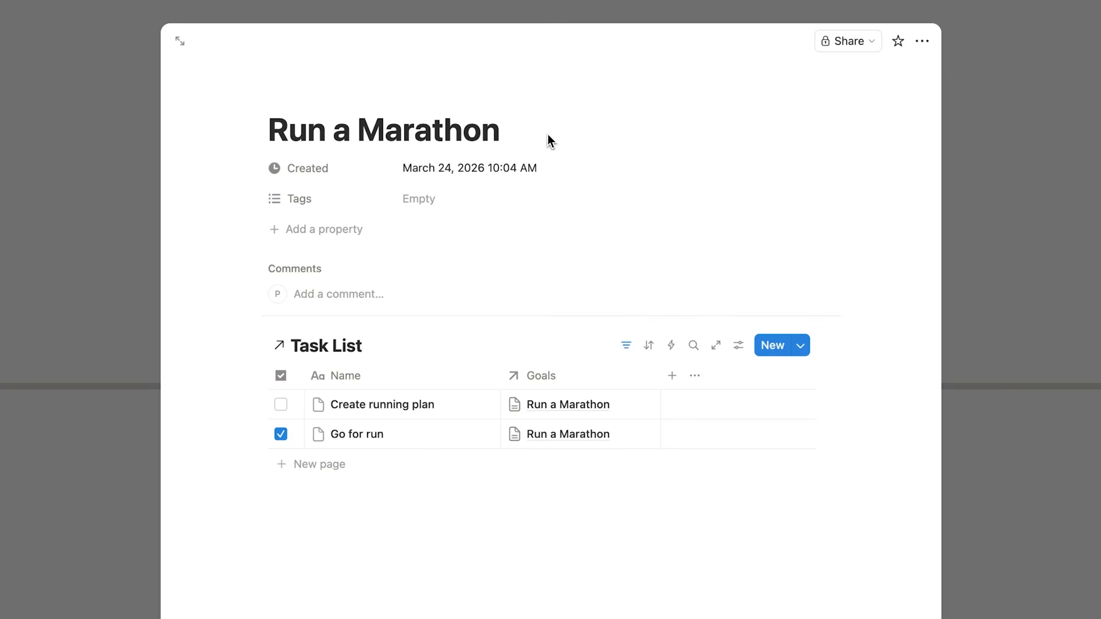
pyautogui.press('Escape')
pyautogui.click(695, 500)
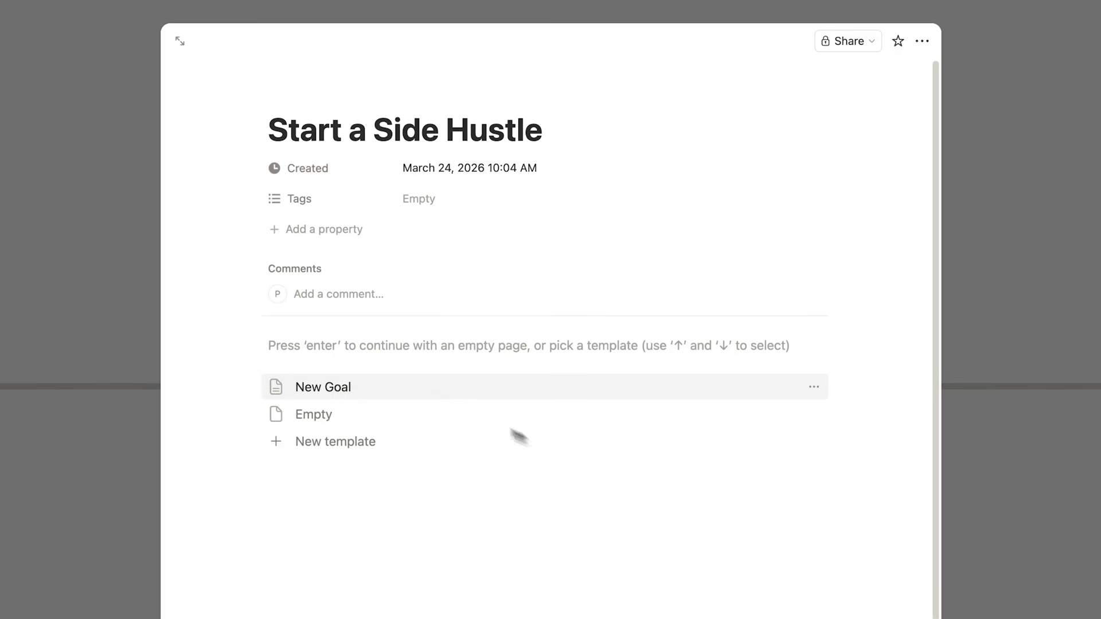
pyautogui.click(441, 398)
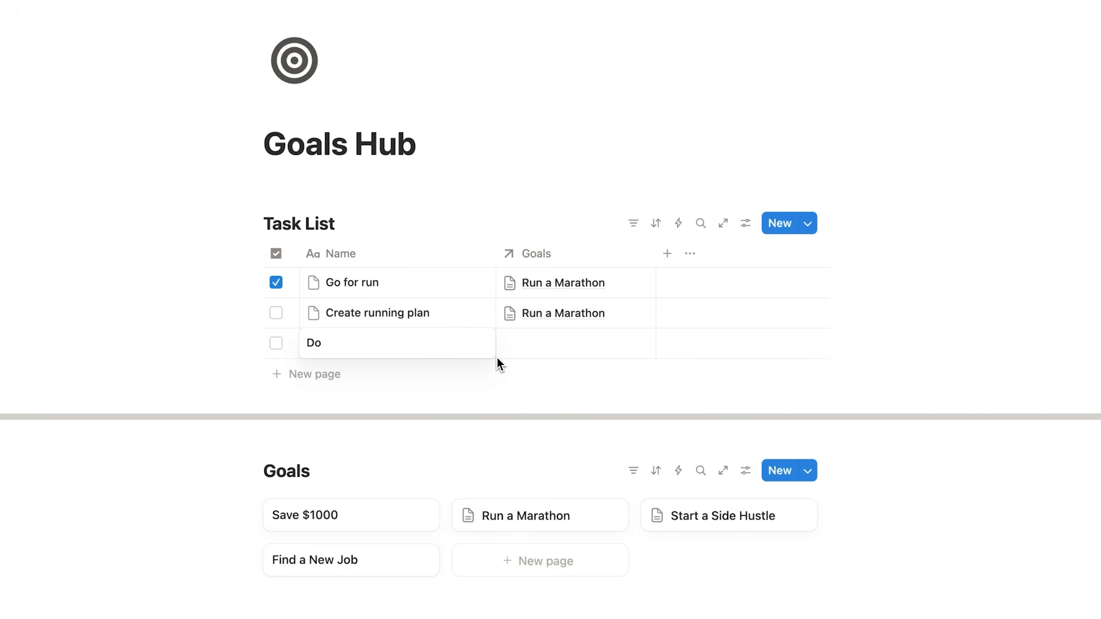
# Name the new Task List entry "Do market research" and link it to the "Start a Side Hustle" goal
pyautogui.write('market research')
pyautogui.press('Return')
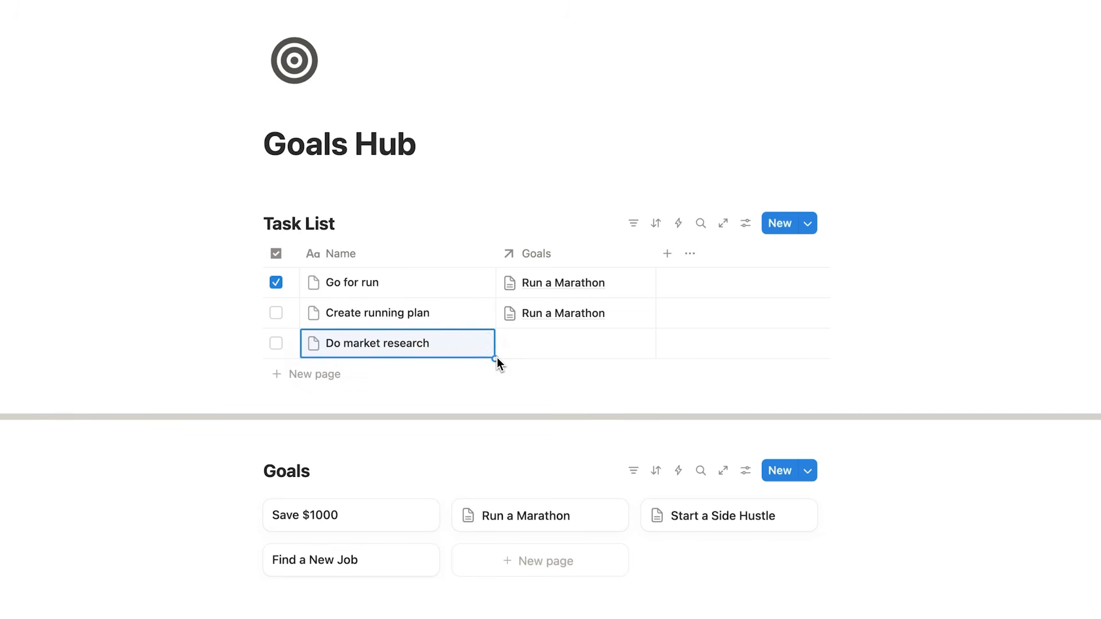
pyautogui.click(601, 334)
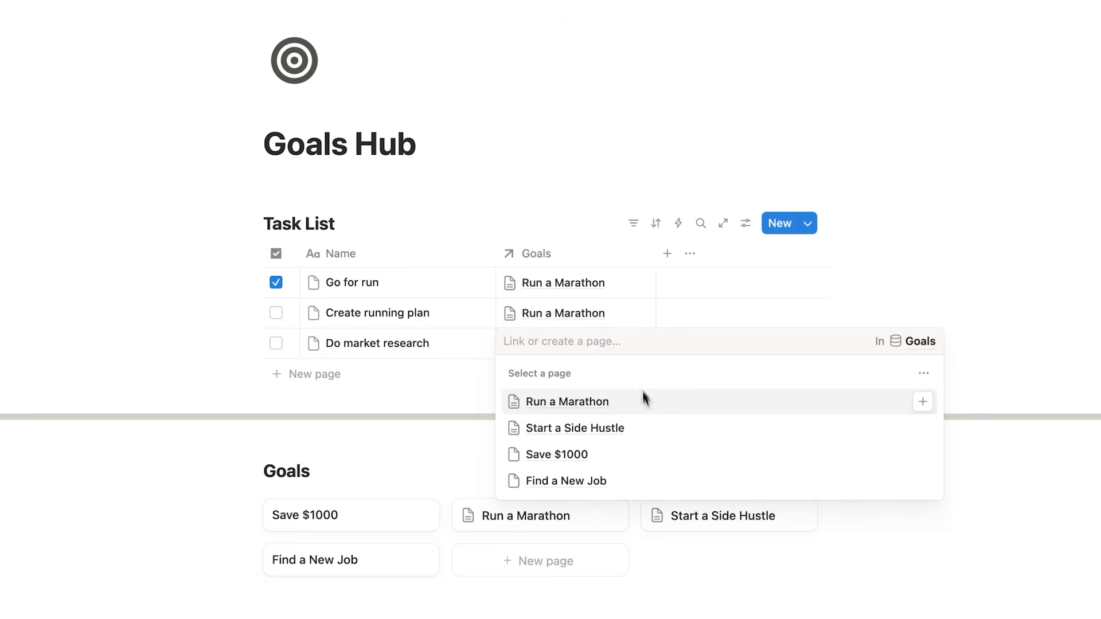
pyautogui.click(646, 428)
pyautogui.click(1086, 392)
# Check the tasks listed on the "Start a Side Hustle" goal page, and close it
pyautogui.scroll(-2, 1086, 391)
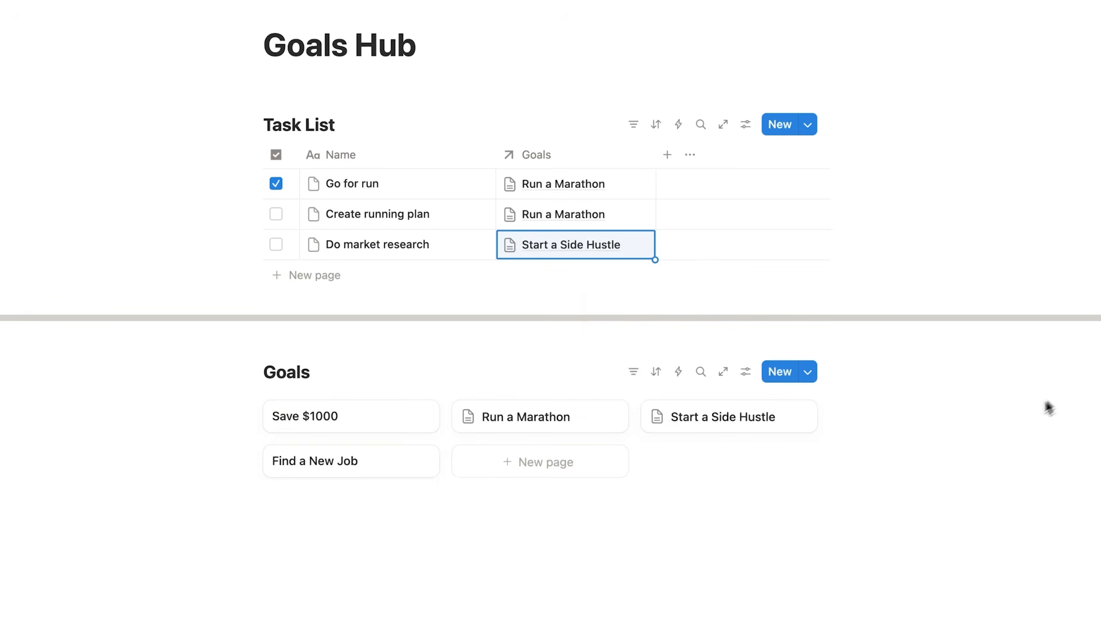
pyautogui.click(719, 431)
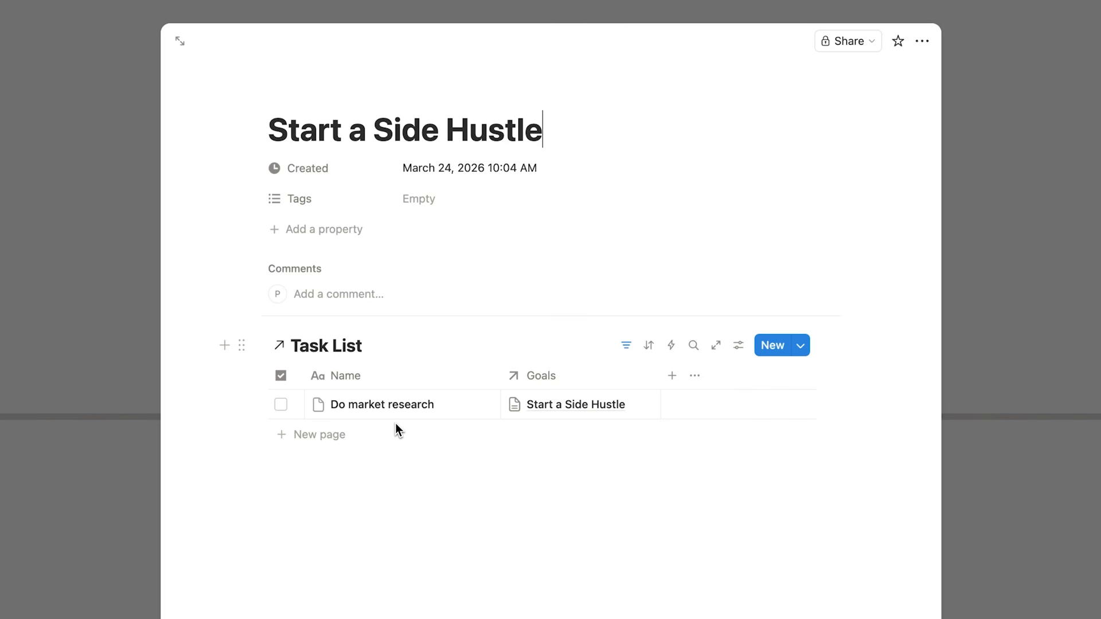
pyautogui.click(1054, 497)
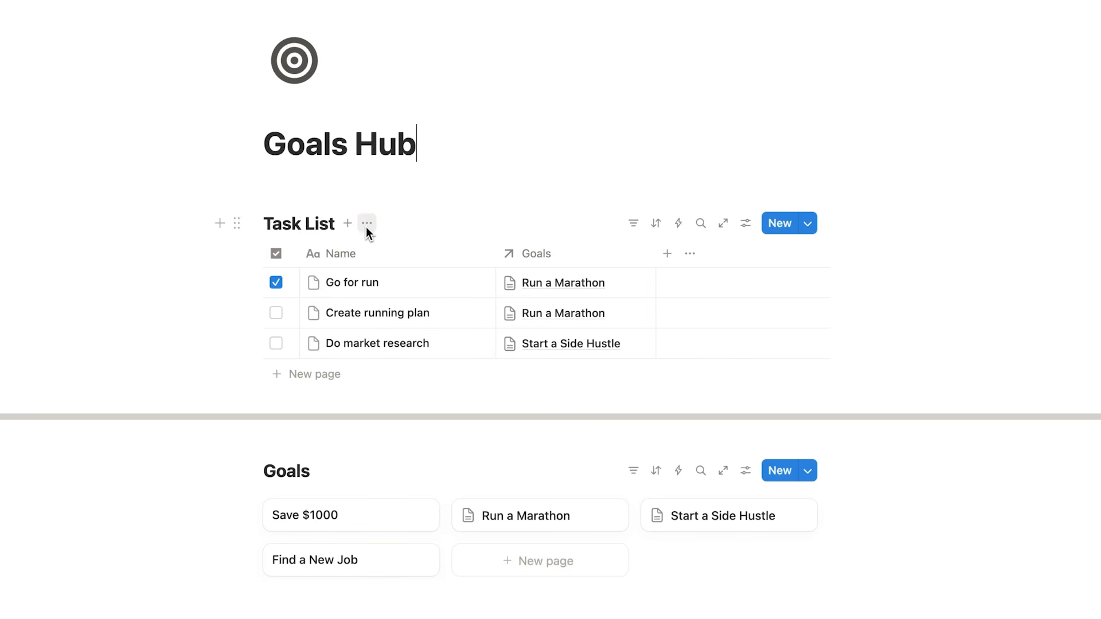
# Duplicate the Task List's table view on the Goals Hub page and name the copy "Uncomplete"
pyautogui.click(367, 225)
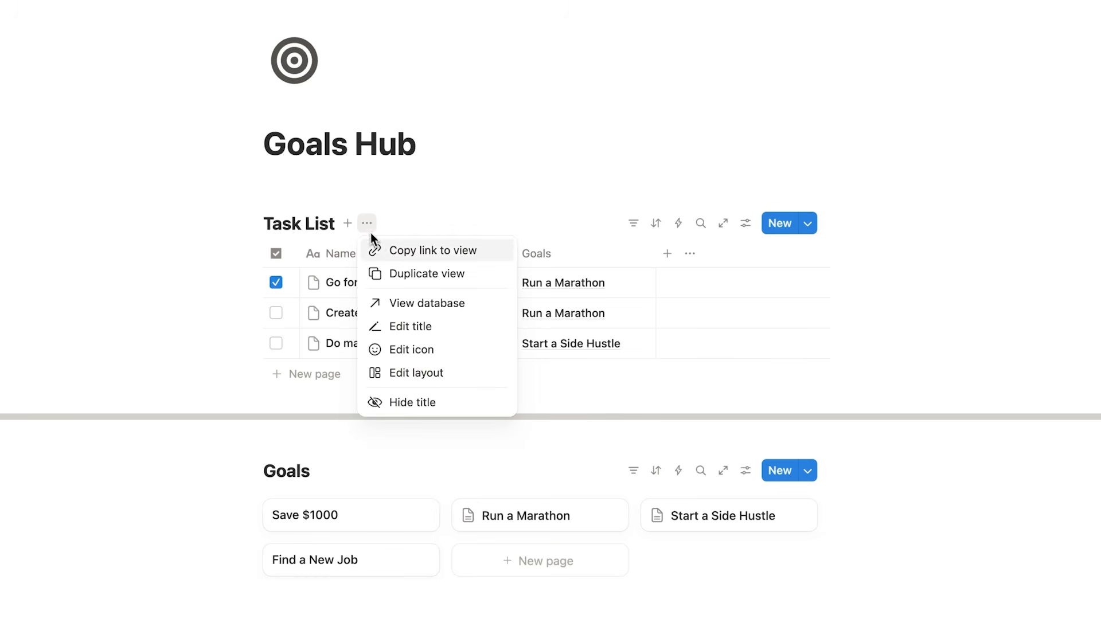
pyautogui.click(395, 274)
pyautogui.write('Uncomplete')
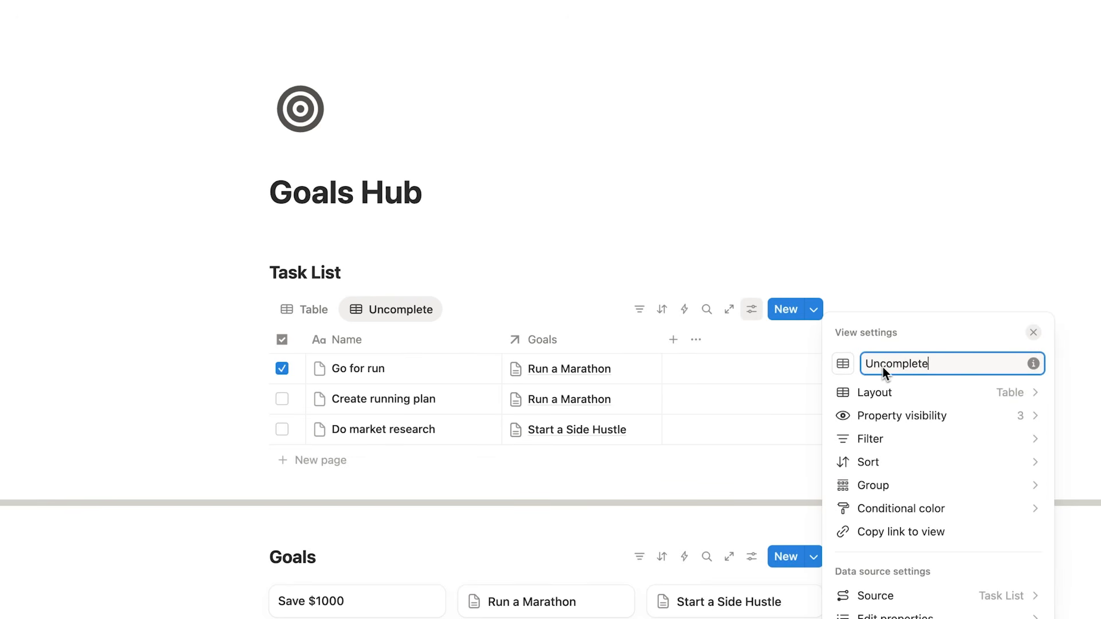
# Rename the Task List's original Table view "ALL" and move the "Uncomplete" view in front of it
pyautogui.click(287, 311)
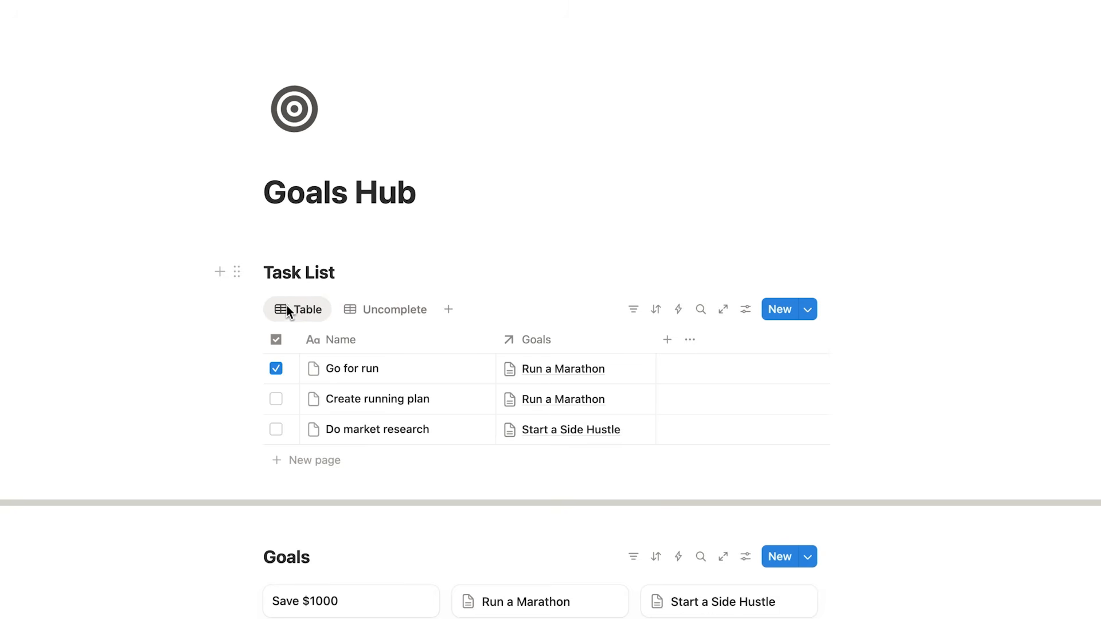
pyautogui.click(296, 311)
pyautogui.click(302, 335)
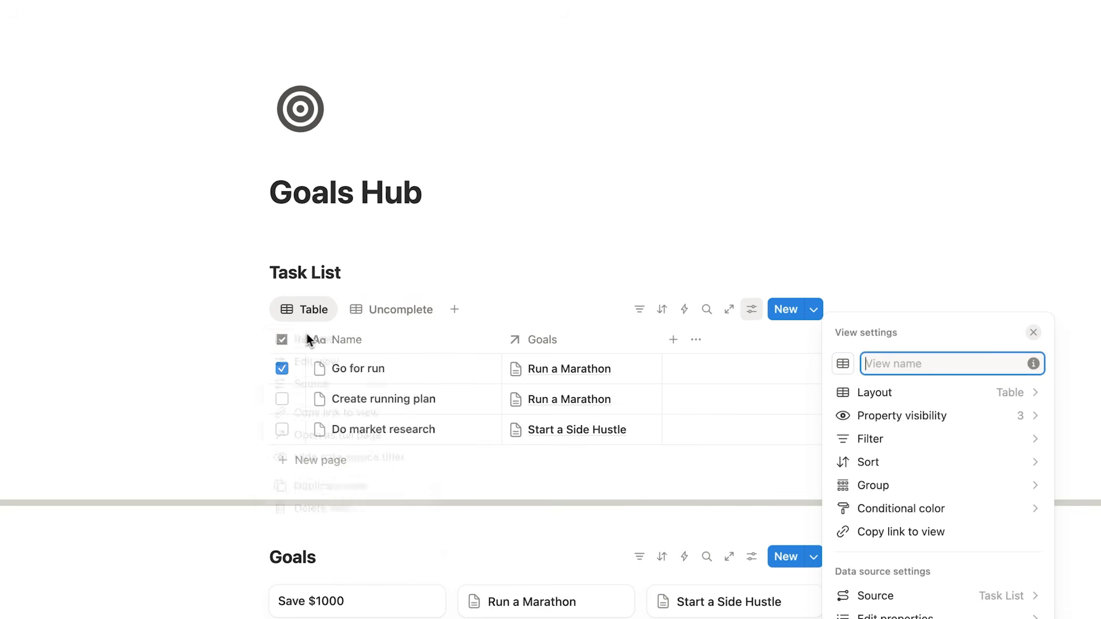
pyautogui.write('ALL')
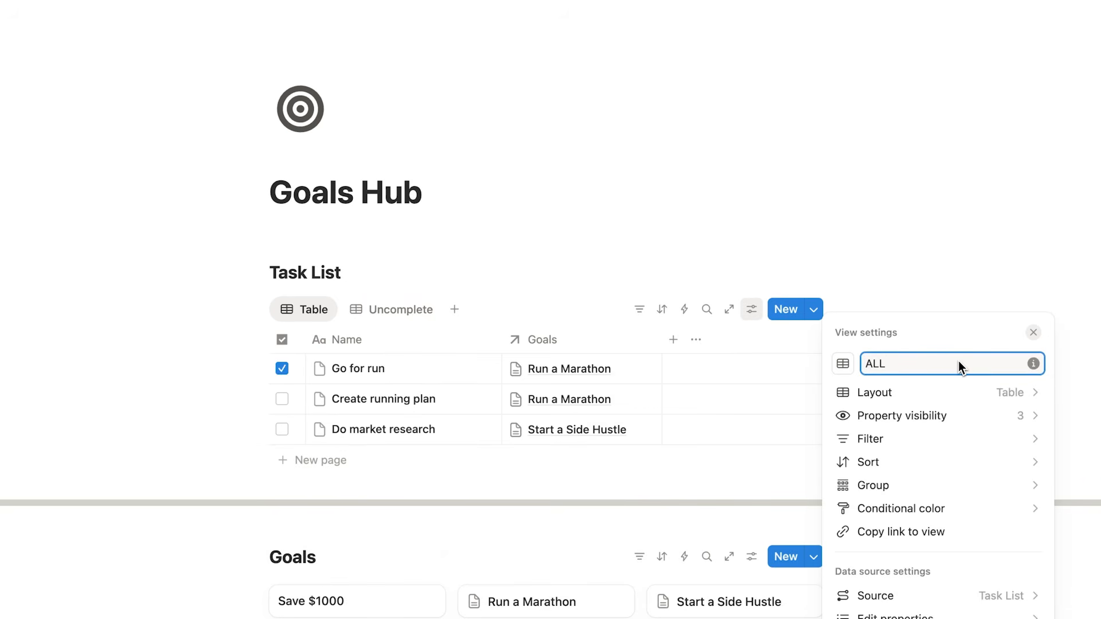
pyautogui.click(911, 229)
pyautogui.click(357, 312)
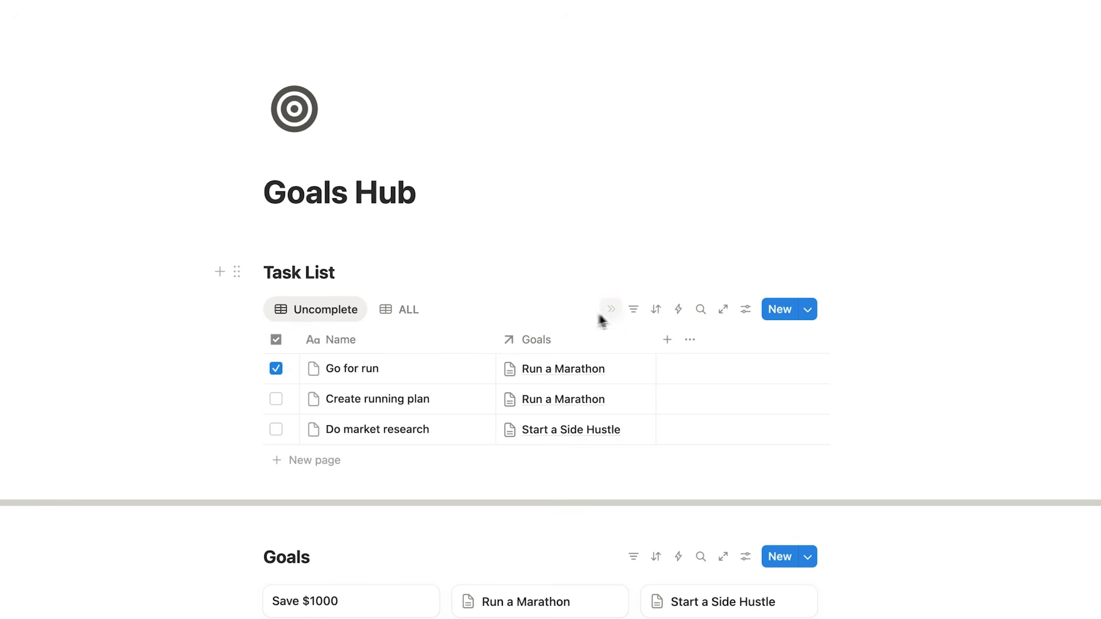
# Filter the "Uncomplete" view by the checkbox property so that only unchecked tasks are included
pyautogui.click(629, 312)
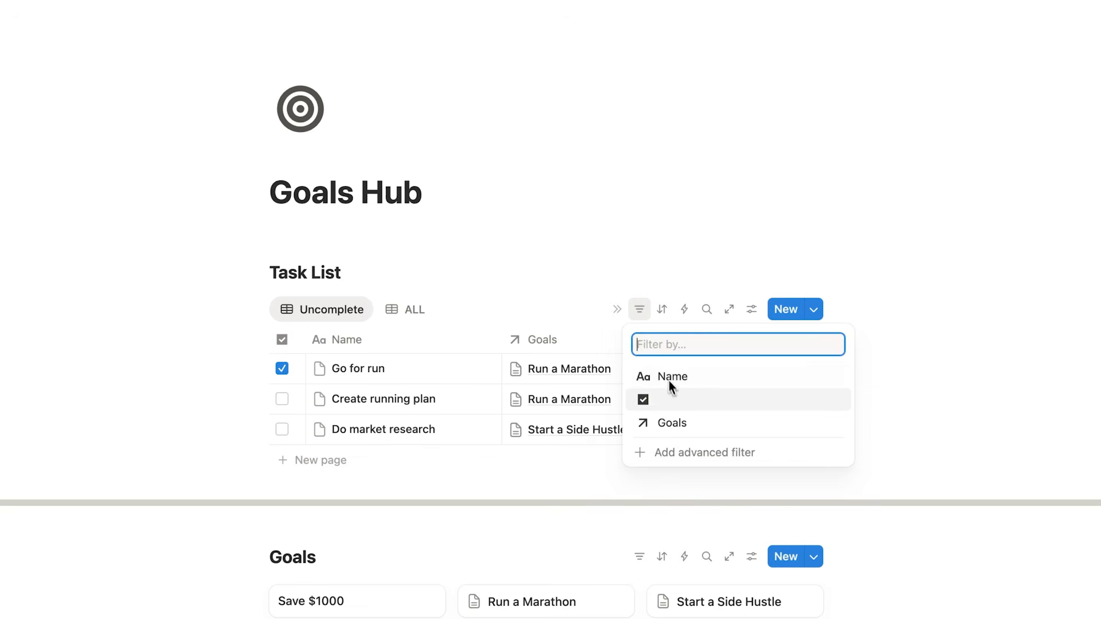
pyautogui.click(668, 397)
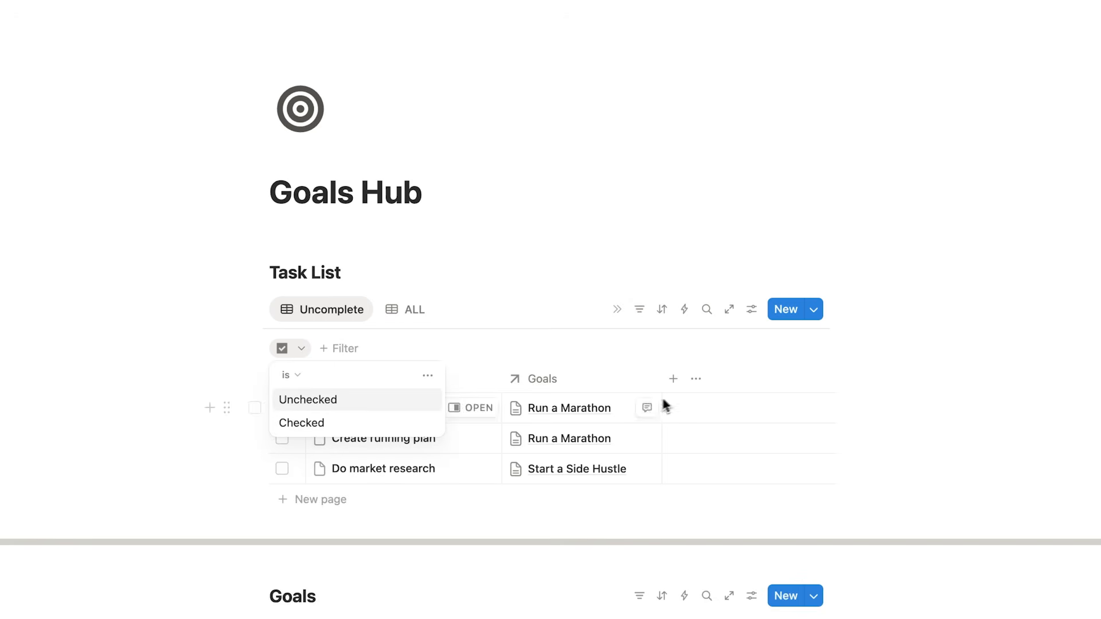
pyautogui.click(321, 400)
# Compare the tasks on the "Run a Marathon" goal page with those in the Task List's "Uncomplete" and "ALL" views
pyautogui.scroll(-3, 531, 466)
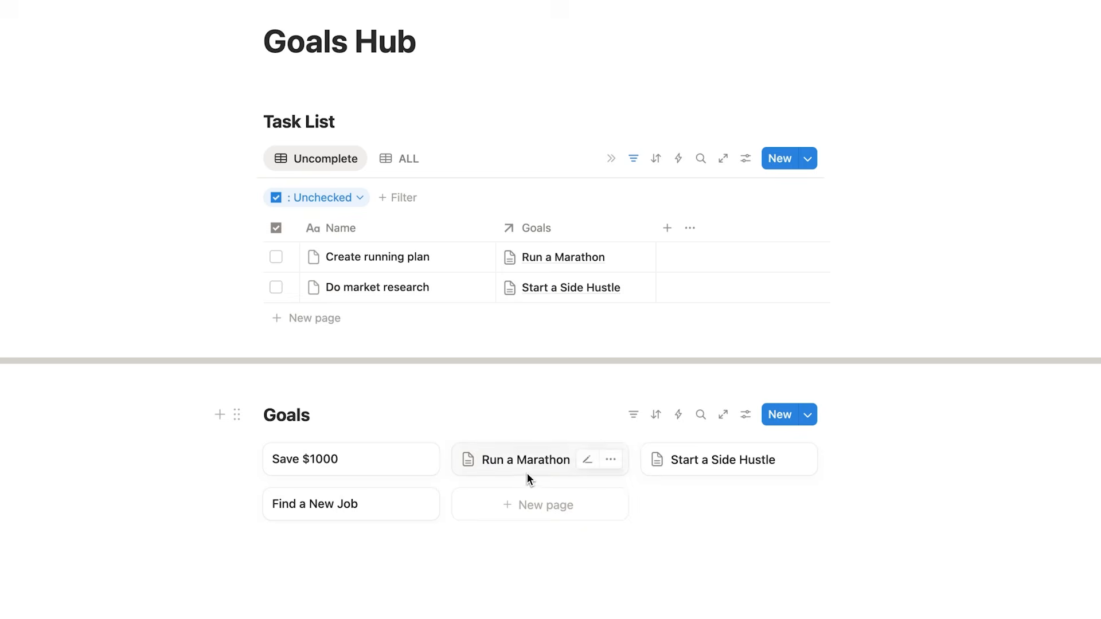
pyautogui.click(527, 474)
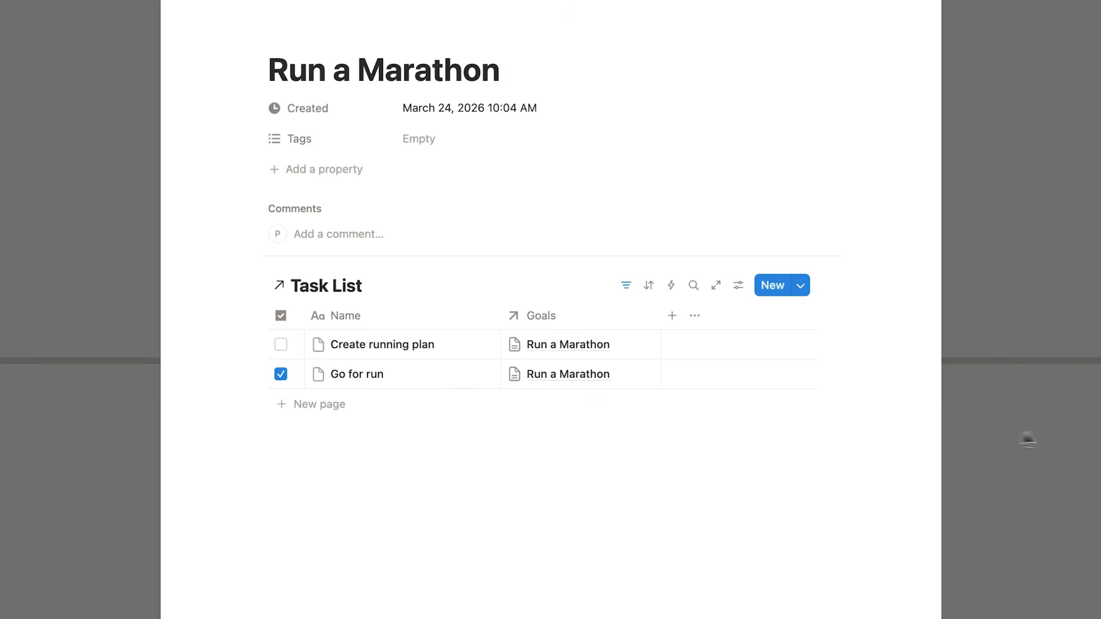
pyautogui.click(1024, 440)
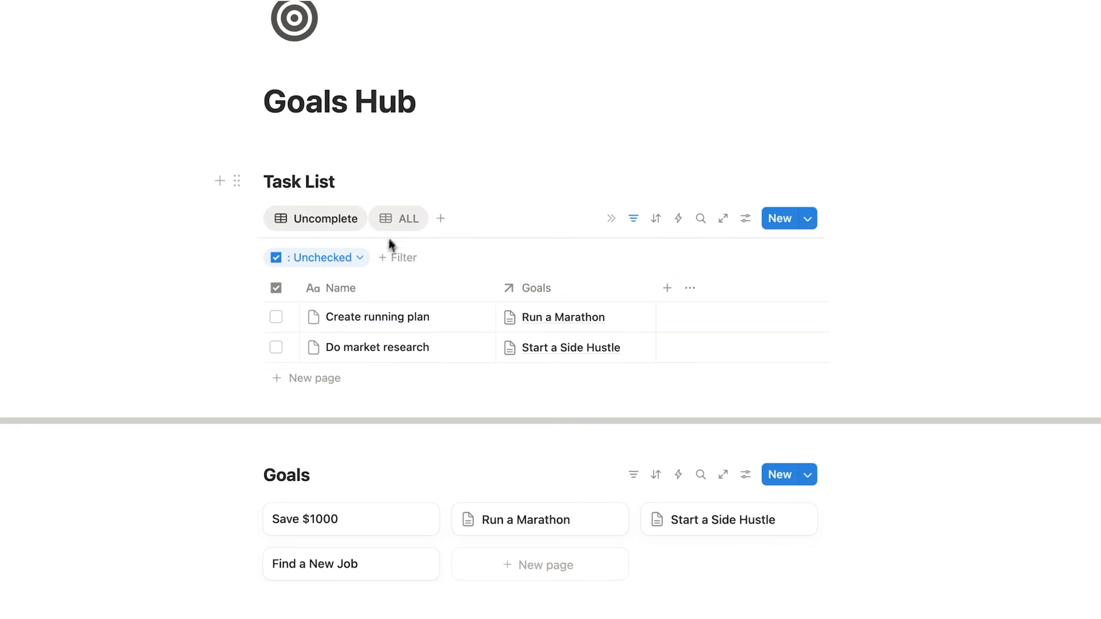
pyautogui.click(400, 218)
pyautogui.scroll(2, 397, 225)
pyautogui.scroll(-1, 463, 371)
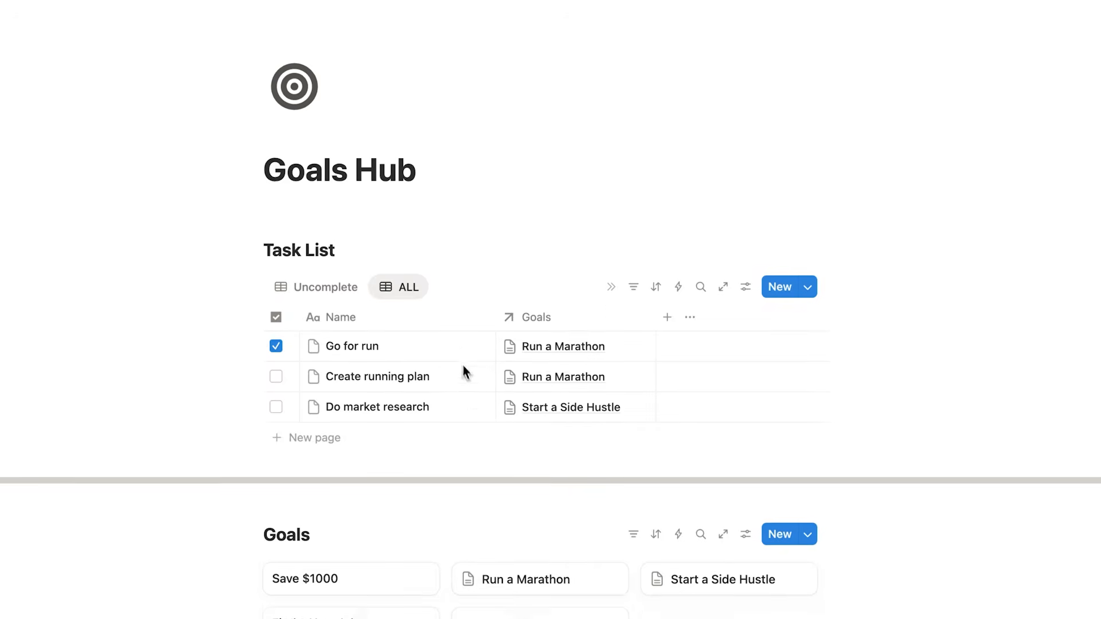
pyautogui.click(519, 584)
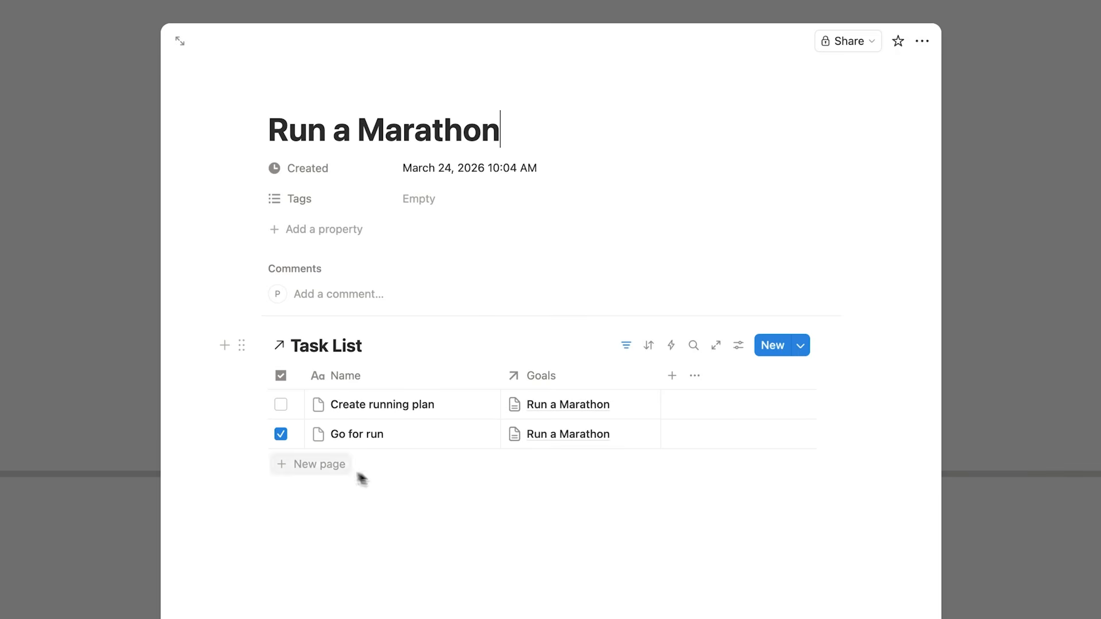
pyautogui.click(1014, 522)
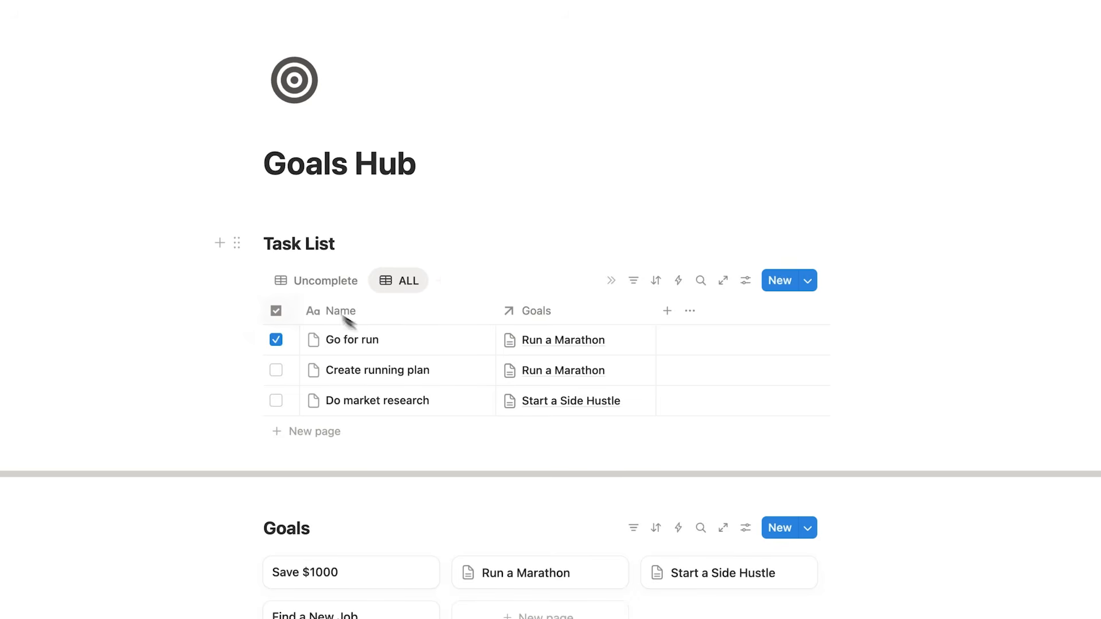
# Switch the Task List back to the "Uncomplete" view and hide its filter bar
pyautogui.click(310, 283)
pyautogui.click(631, 281)
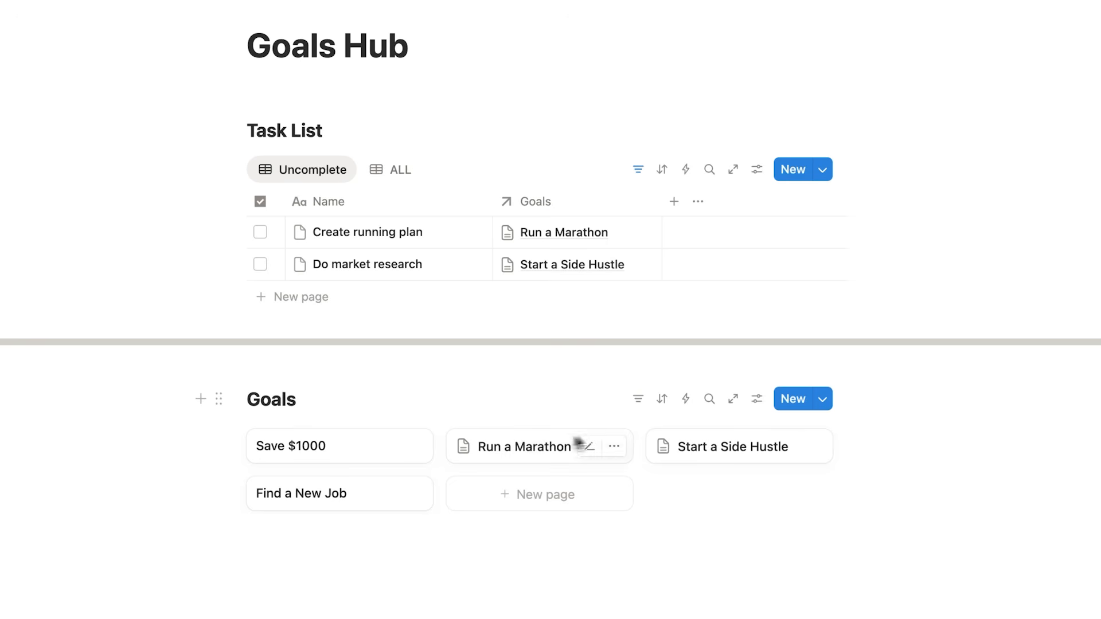
# Add tasks named "task 2", "task 3" and "task 4" to the Task List on the "Start a Side Hustle" goal page
pyautogui.click(687, 460)
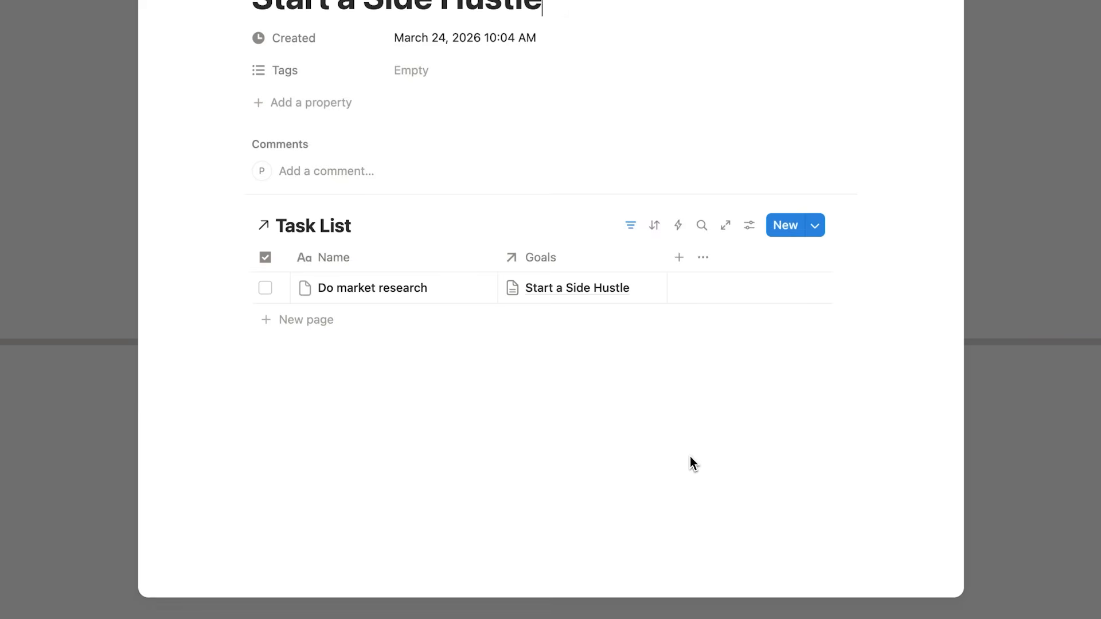
pyautogui.click(307, 319)
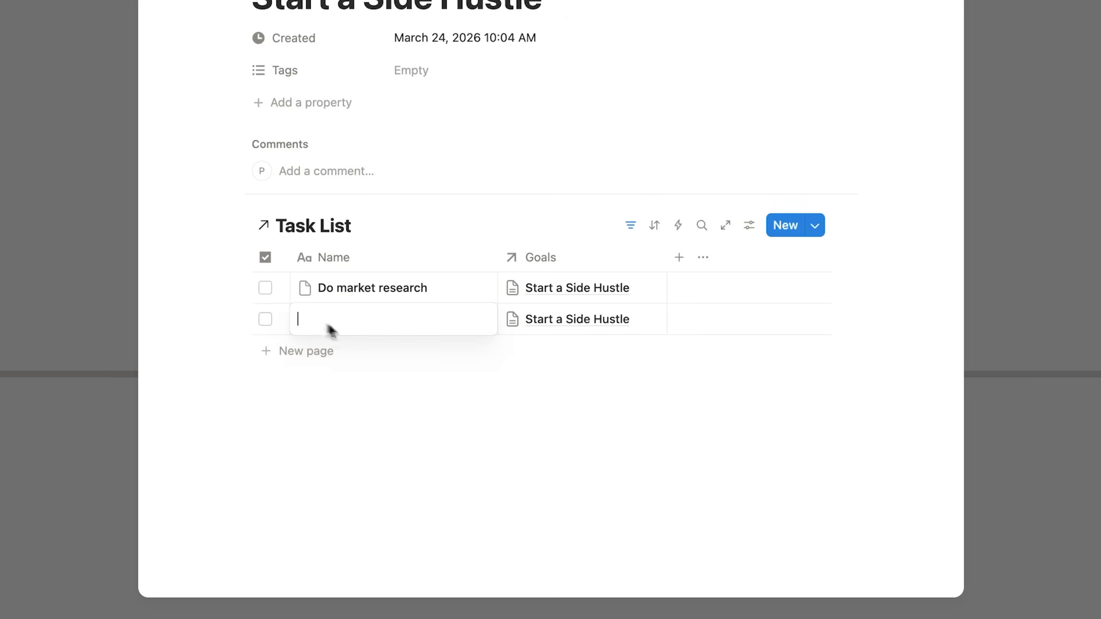
pyautogui.write('task 2')
pyautogui.press('Escape')
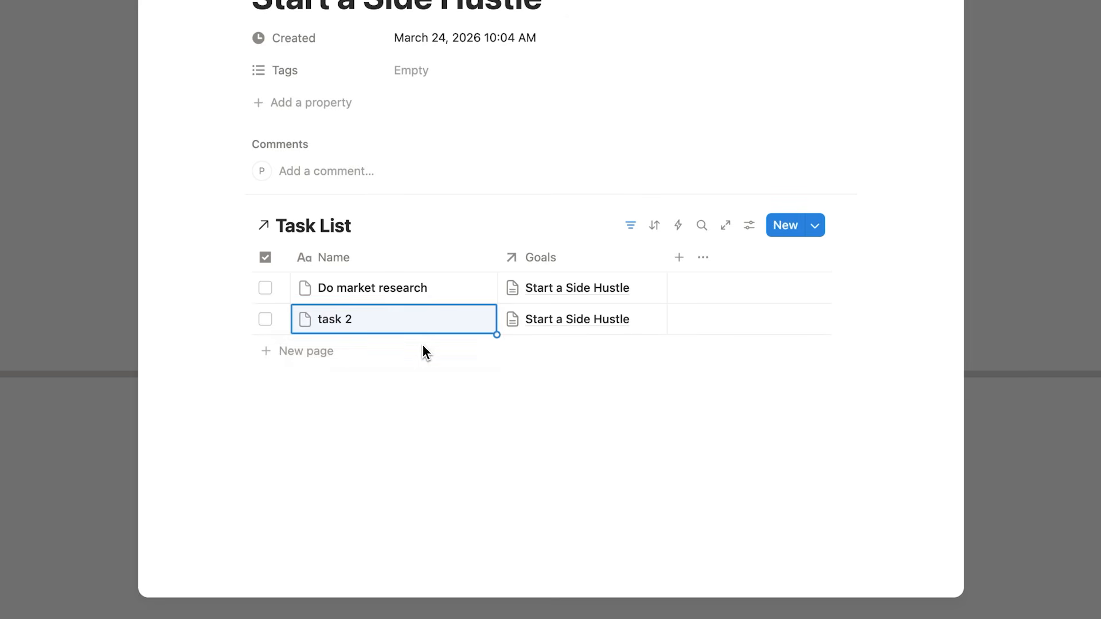
pyautogui.click(306, 489)
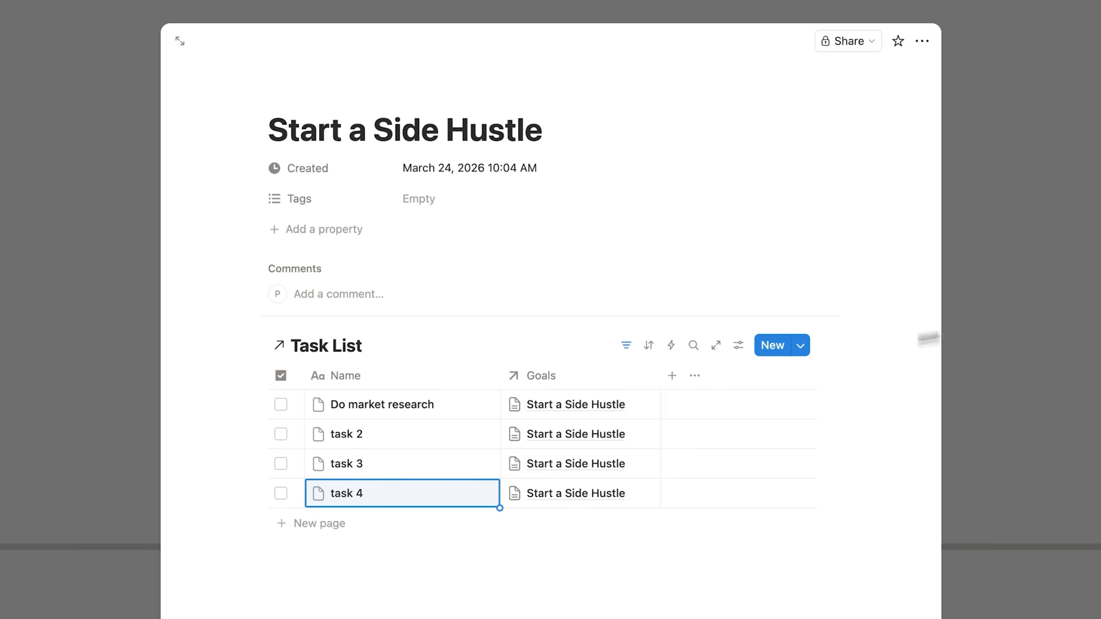
pyautogui.click(1028, 319)
# Check off task 4, task 3 and task 2 in the Task List's "Uncomplete" view on the Goals Hub page
pyautogui.scroll(-3, 998, 341)
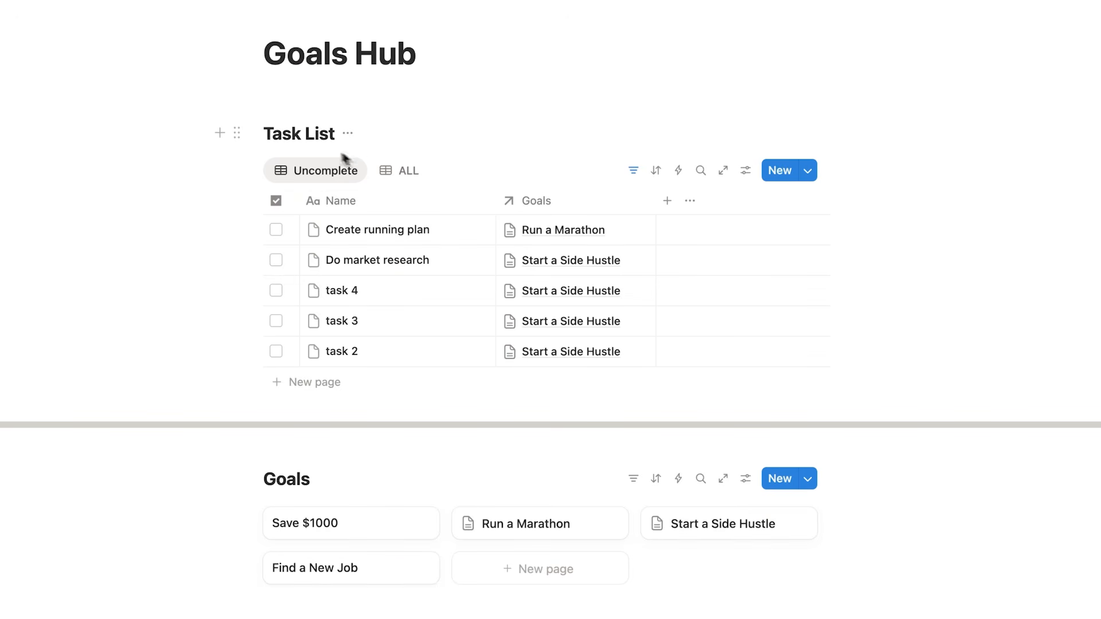
pyautogui.scroll(-5, 319, 143)
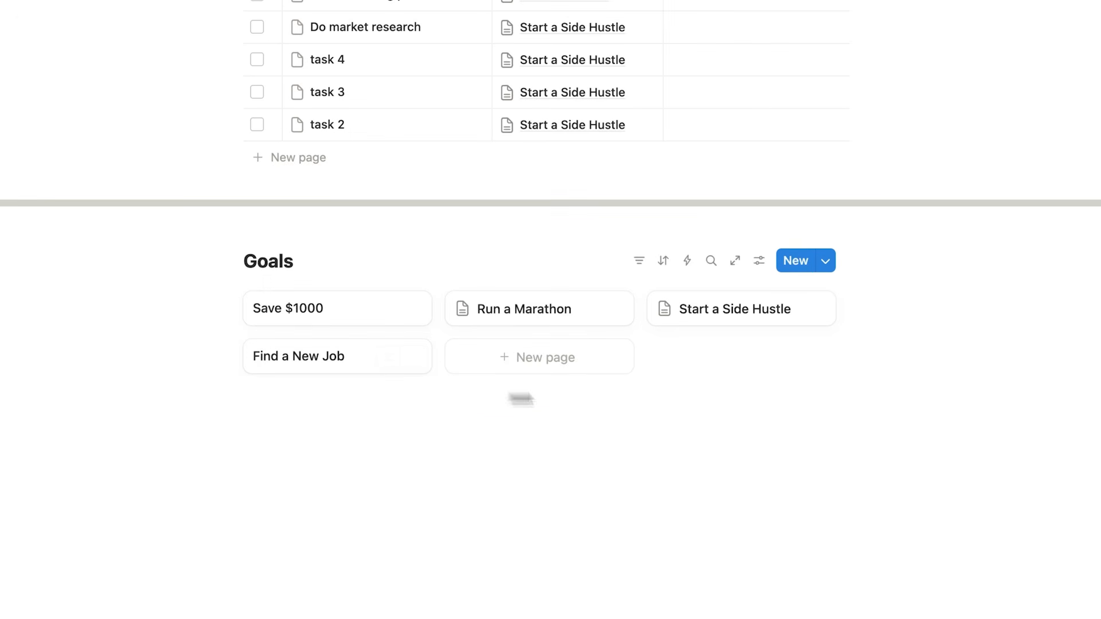
pyautogui.scroll(5, 631, 507)
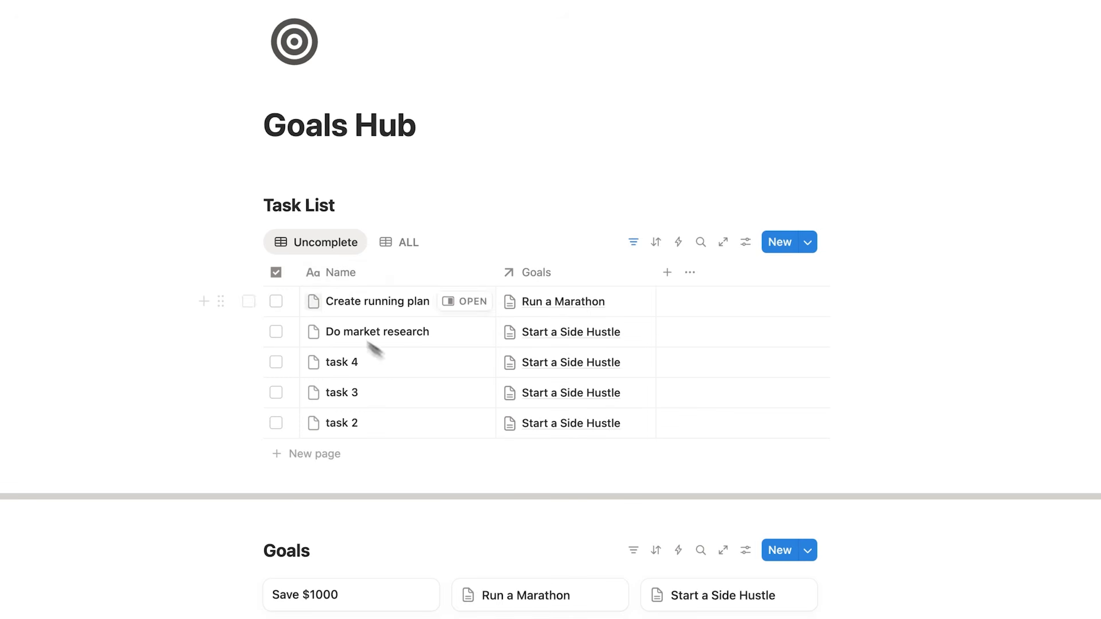
pyautogui.scroll(-3, 711, 467)
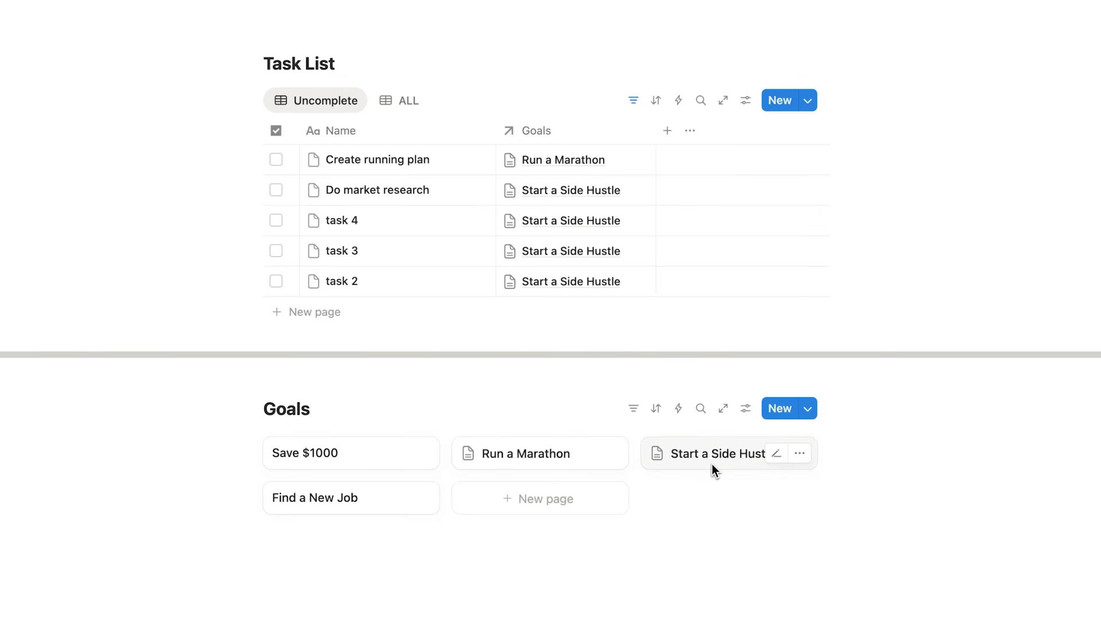
pyautogui.scroll(1, 711, 464)
pyautogui.click(280, 263)
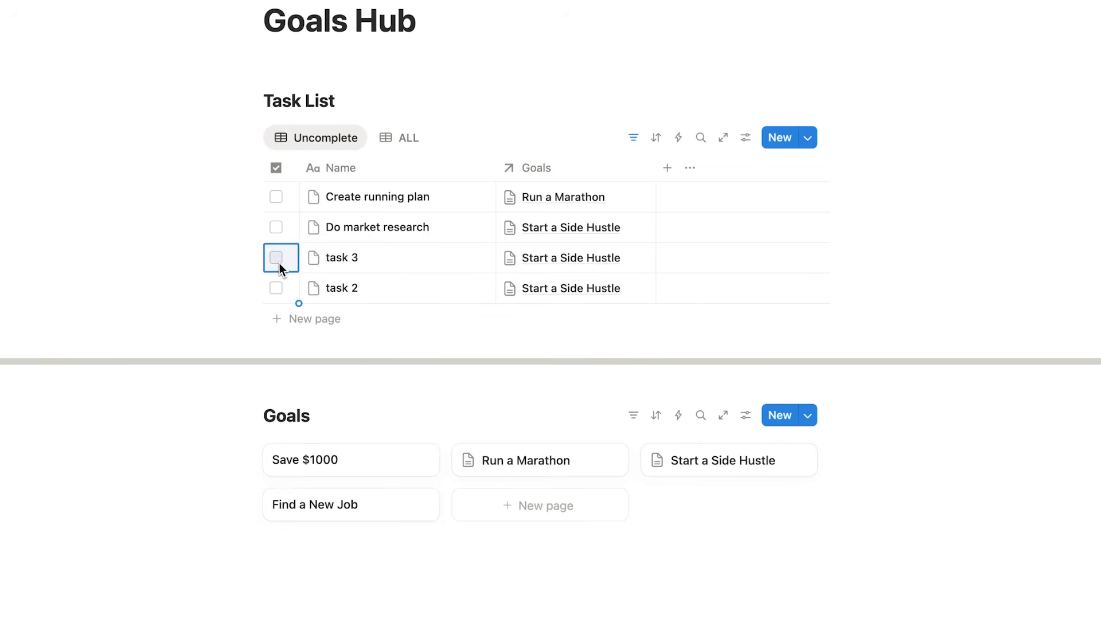
pyautogui.click(280, 263)
pyautogui.click(281, 277)
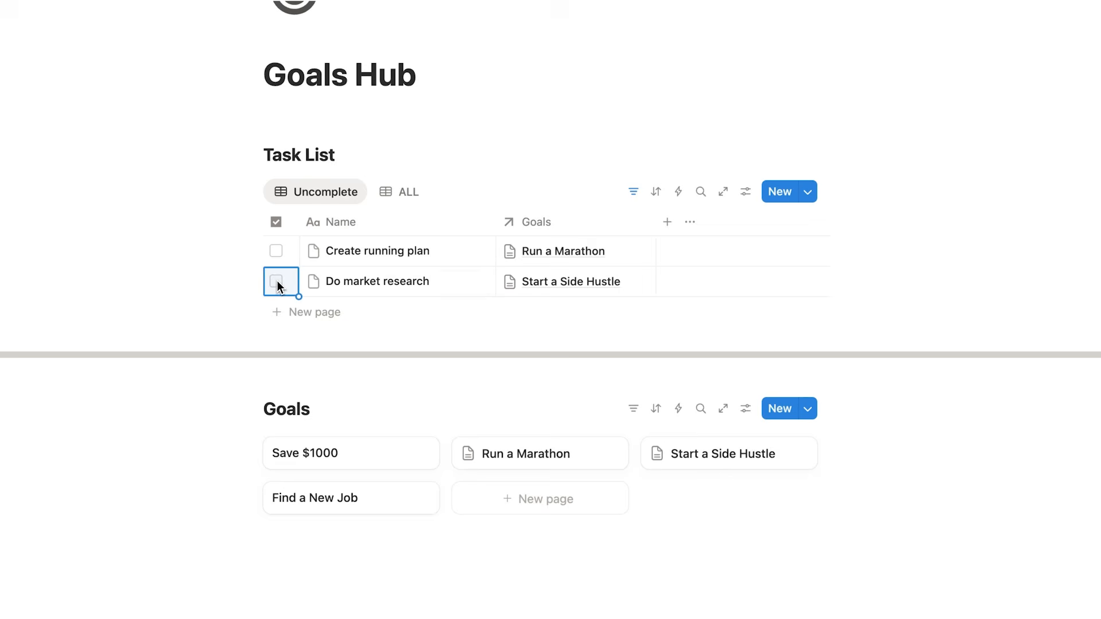
# Review the task list on the "Start a Side Hustle" goal page and return to the Goals Hub
pyautogui.click(711, 479)
pyautogui.scroll(2, 711, 478)
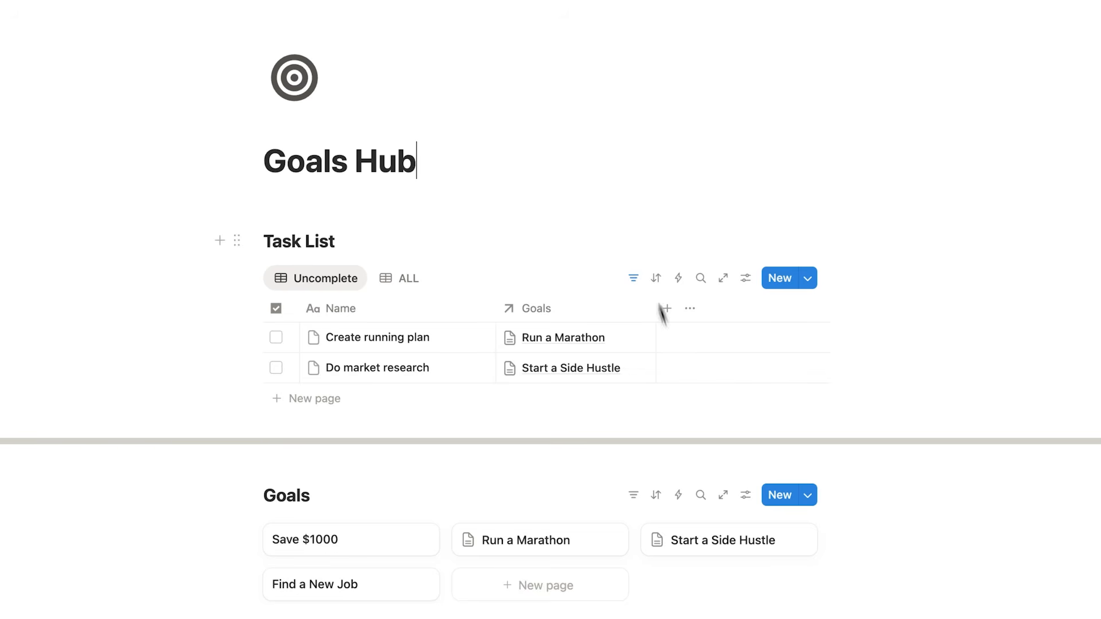
# Rename the Goals gallery "Projects"
pyautogui.scroll(-5, 599, 208)
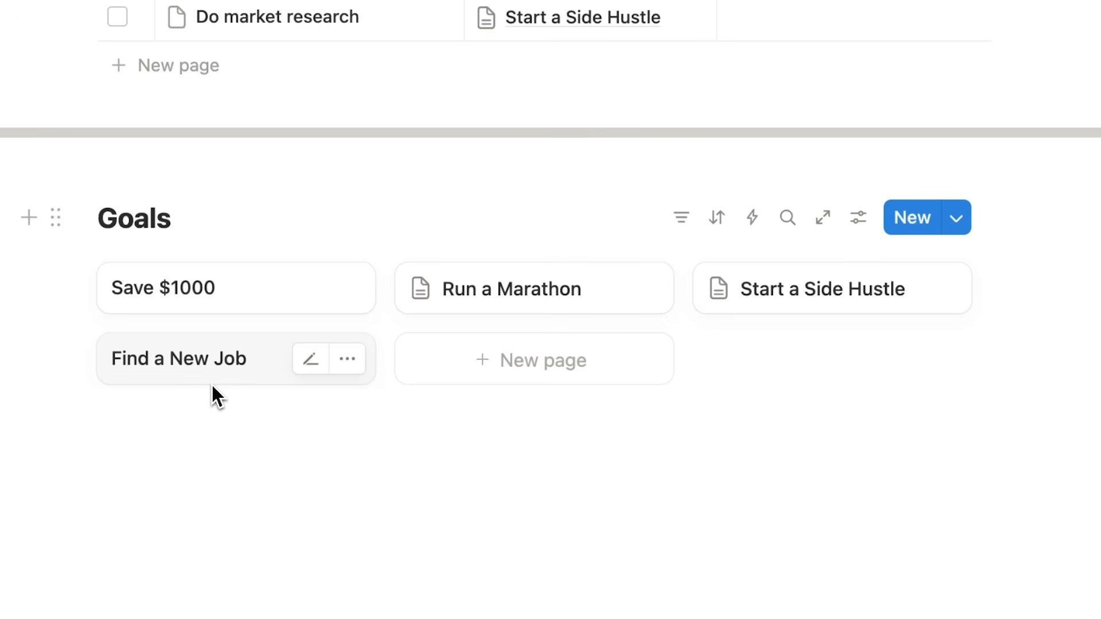
pyautogui.doubleClick(139, 222)
pyautogui.write('Projects')
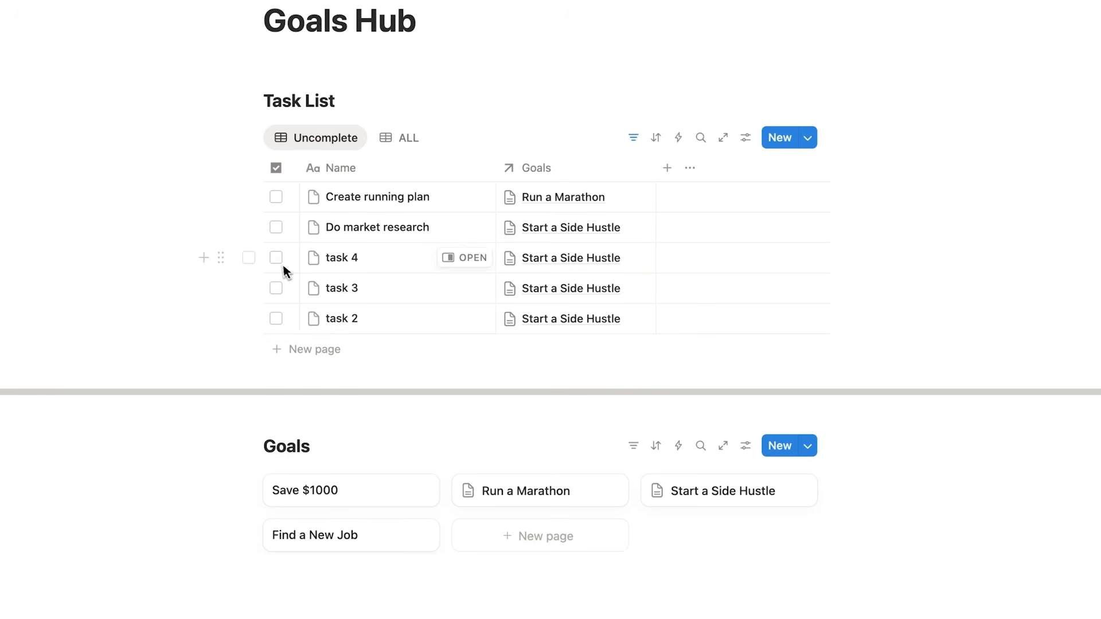
# Mark the "Start a Side Hustle" tasks task 4, task 3 and task 2 as complete in the "Uncomplete" view
pyautogui.click(276, 258)
pyautogui.click(279, 262)
pyautogui.click(278, 282)
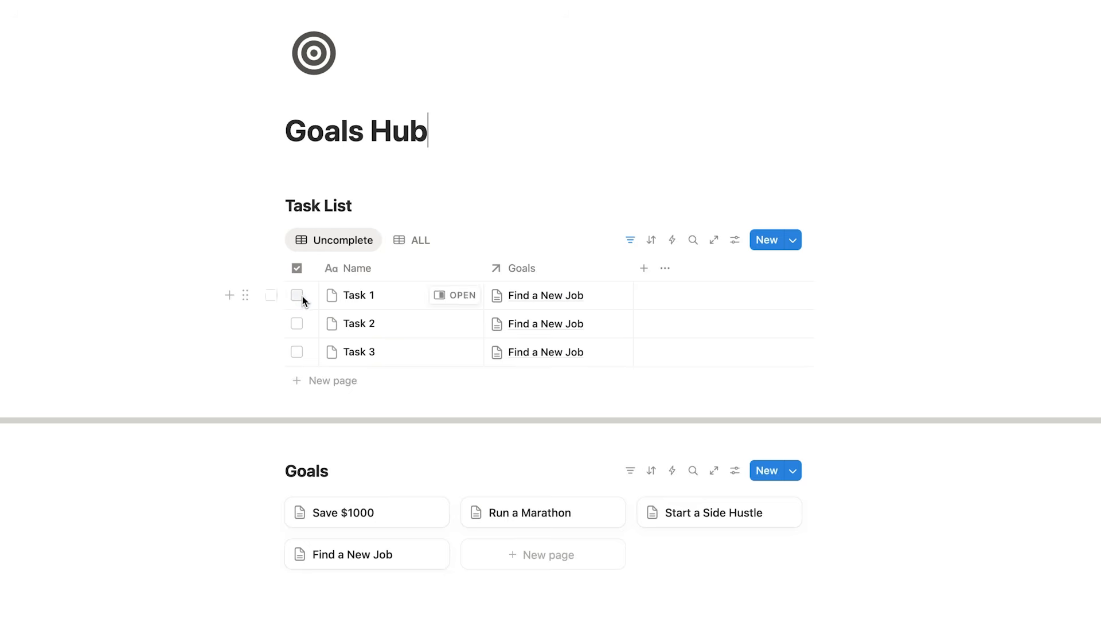
# Check off Task 1, Task 2 and Task 3 of the "Find a New Job" goal and open that goal from the gallery
pyautogui.click(298, 296)
pyautogui.click(299, 296)
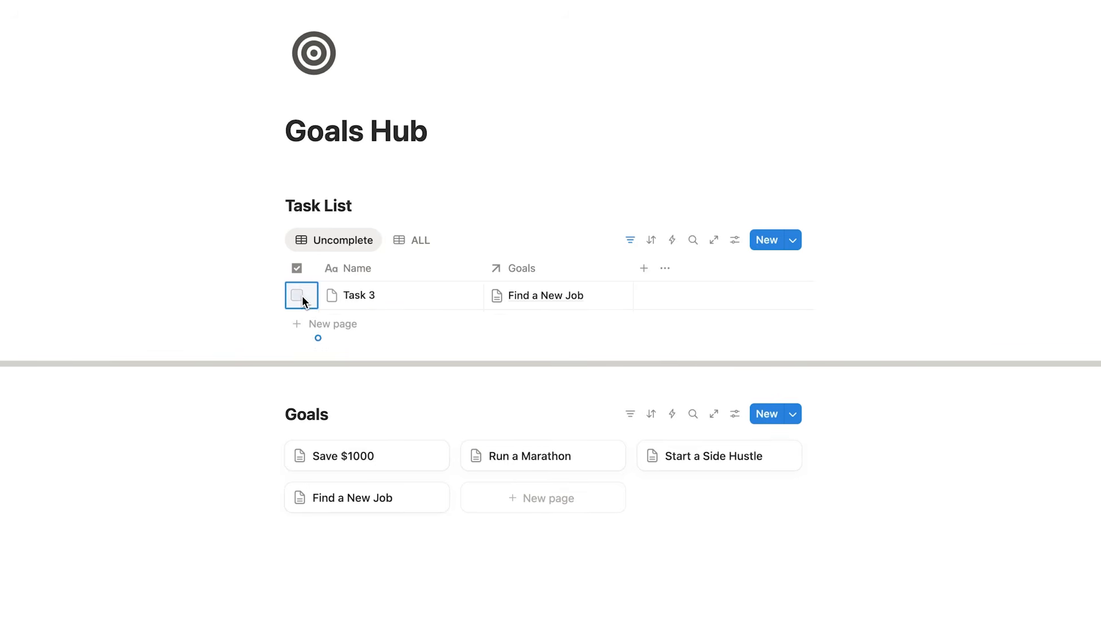
pyautogui.click(298, 296)
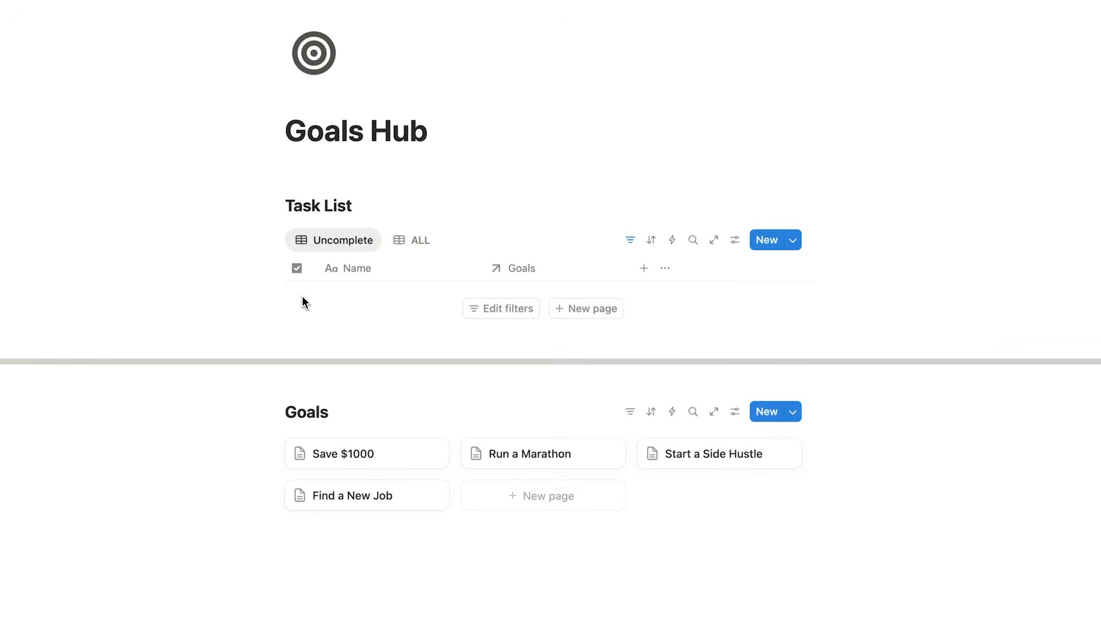
pyautogui.click(349, 499)
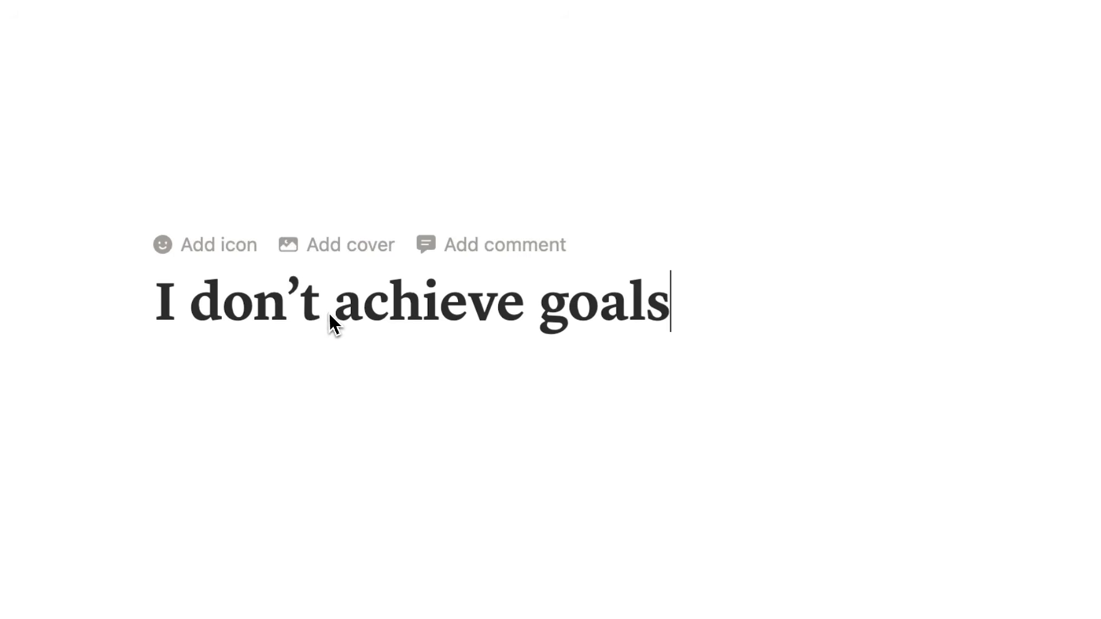
# Delete the word "don't" from the page title "I don't achieve goals"
pyautogui.moveTo(332, 317); pyautogui.dragTo(195, 313)
pyautogui.press('BackSpace')
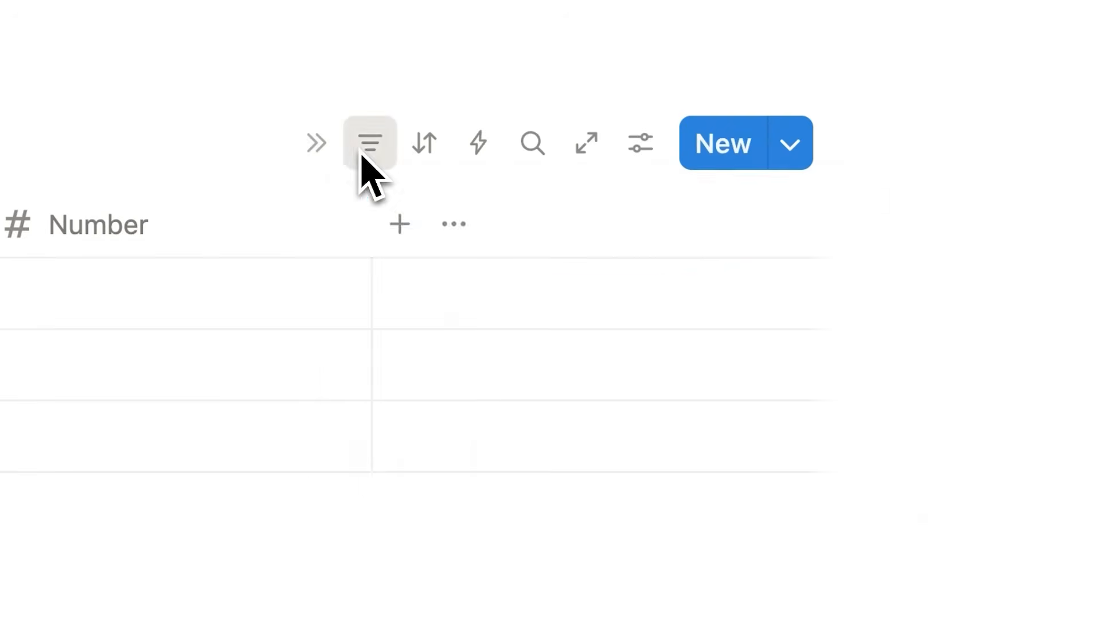
pyautogui.click(373, 150)
pyautogui.click(372, 153)
pyautogui.click(437, 158)
pyautogui.click(651, 143)
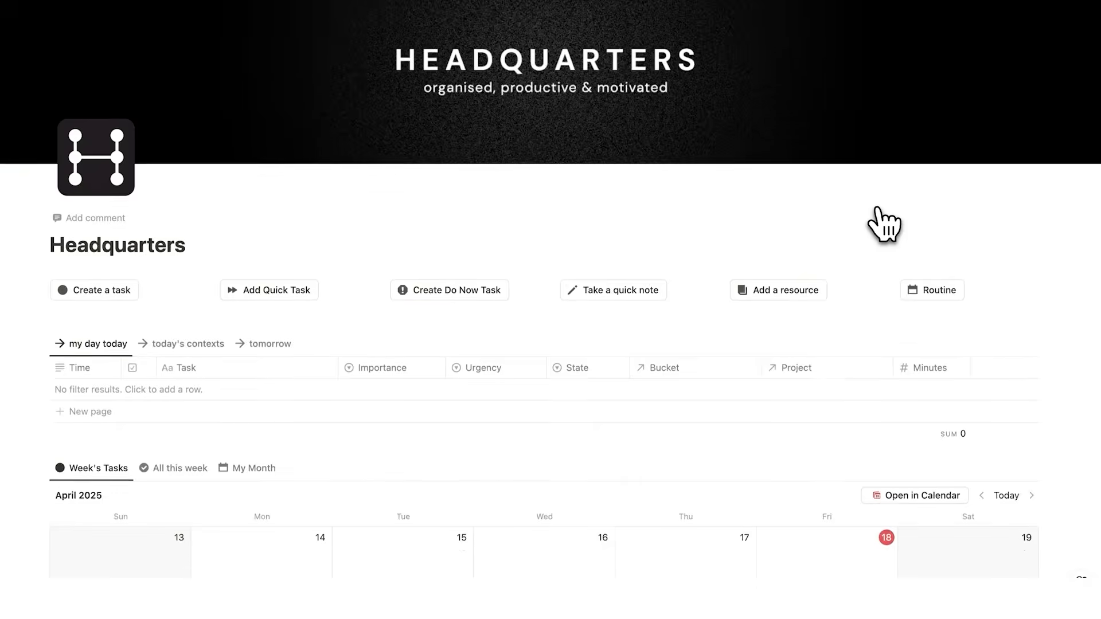
# Open the Job bucket from the Headquarters page's My Life Buckets as a full page and review its tasks and projects
pyautogui.scroll(-10, 884, 224)
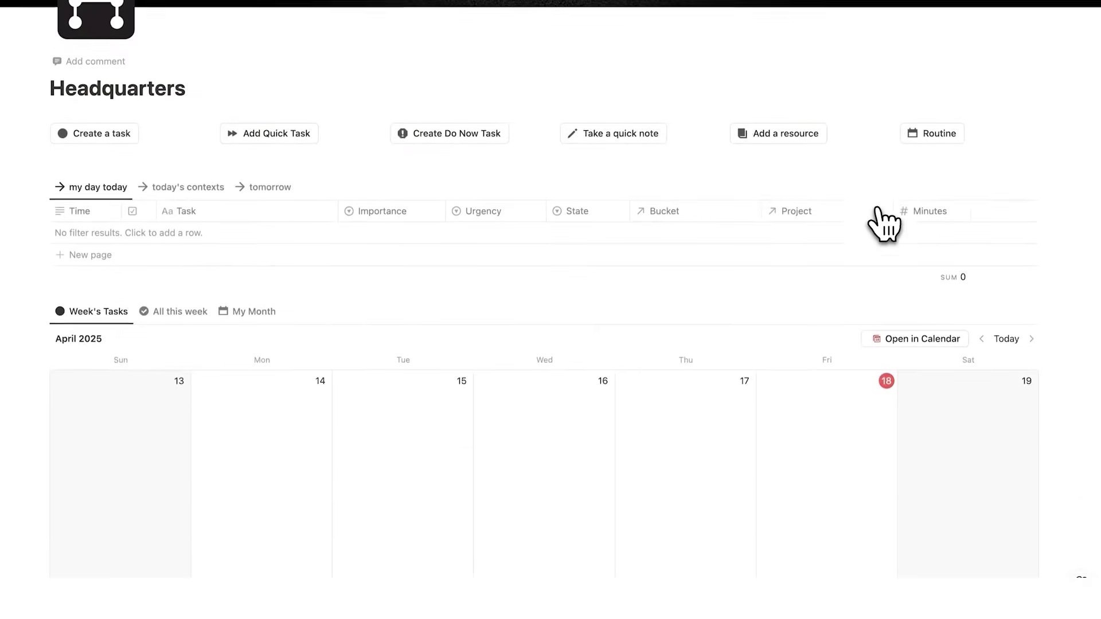
pyautogui.scroll(-5, 884, 224)
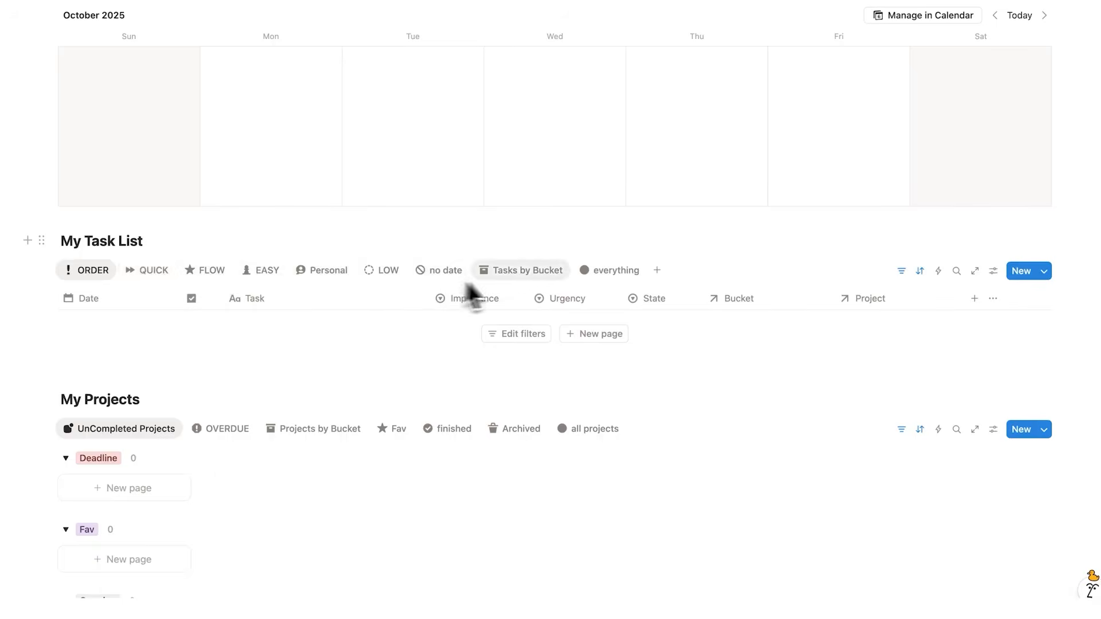
pyautogui.scroll(-6, 321, 281)
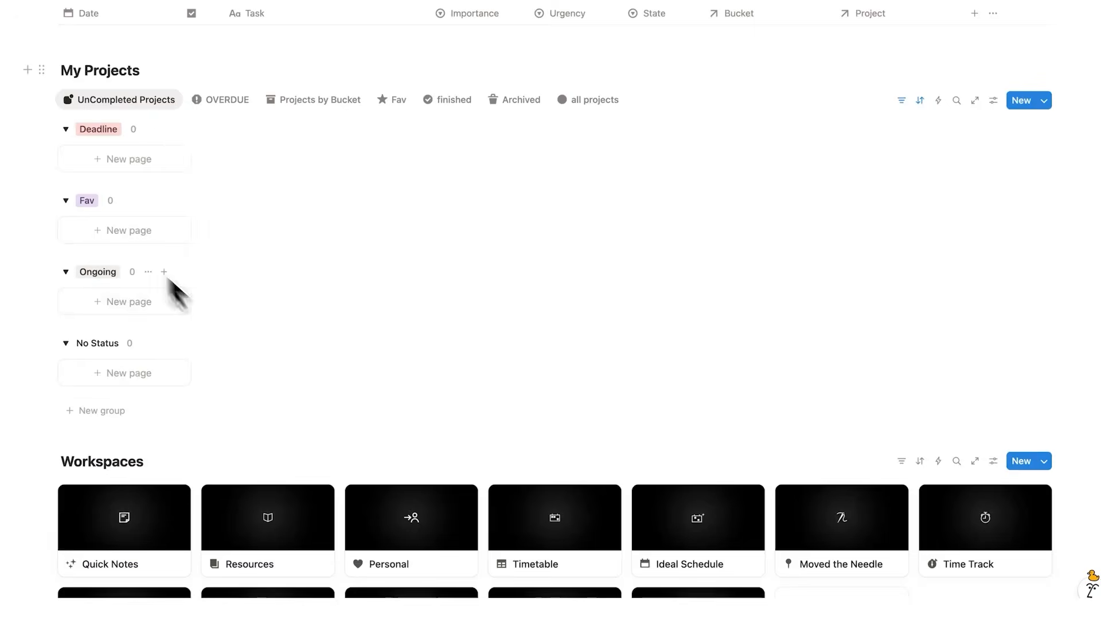
pyautogui.scroll(-8, 402, 194)
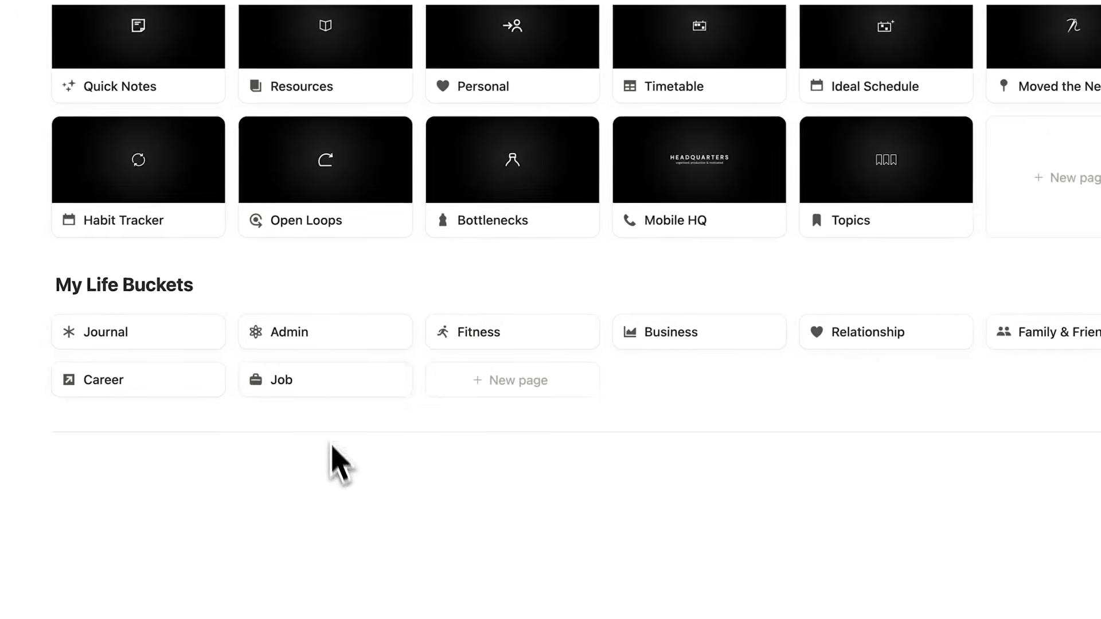
pyautogui.click(265, 346)
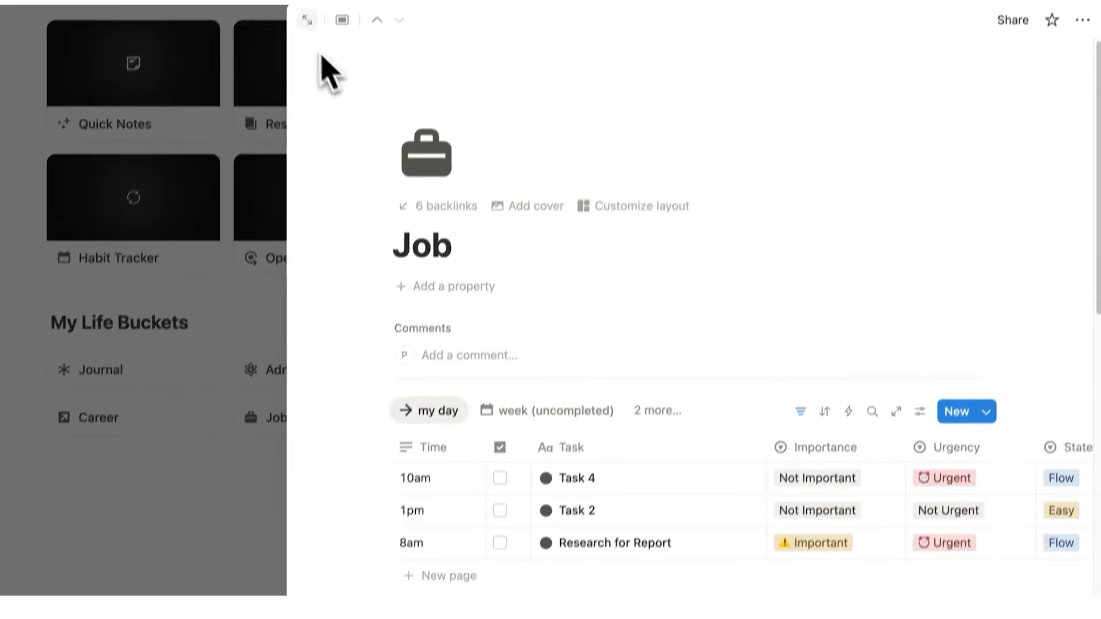
pyautogui.click(303, 46)
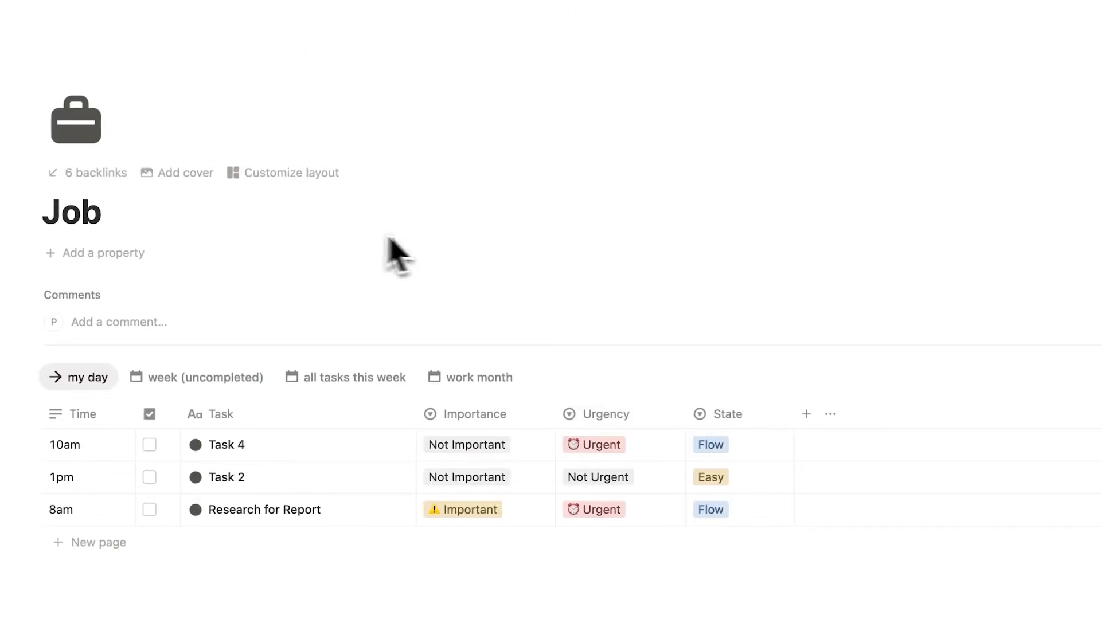
pyautogui.scroll(-2, 367, 235)
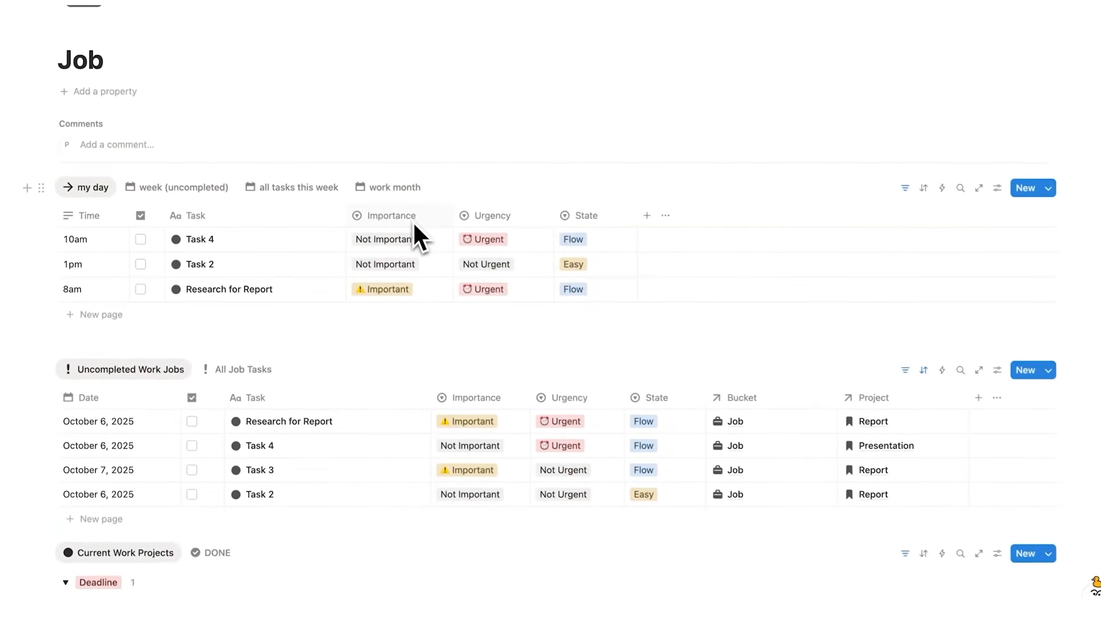
pyautogui.scroll(-6, 256, 244)
# Browse the My Projects, Workspaces and My Life Buckets sections of the Headquarters page
pyautogui.scroll(-10, 273, 229)
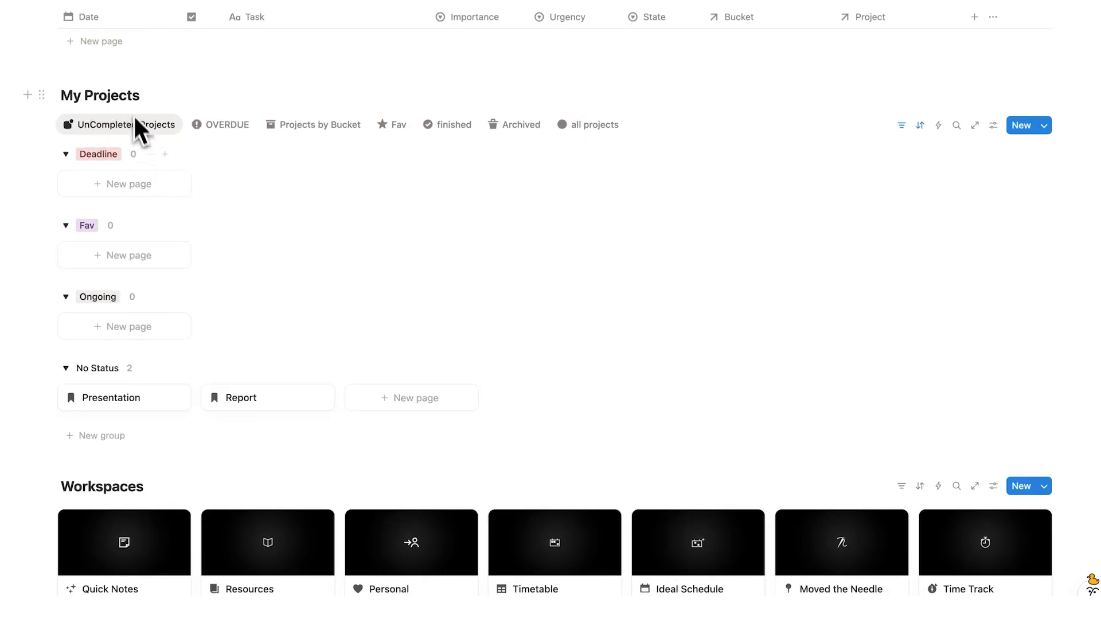
pyautogui.scroll(-8, 101, 380)
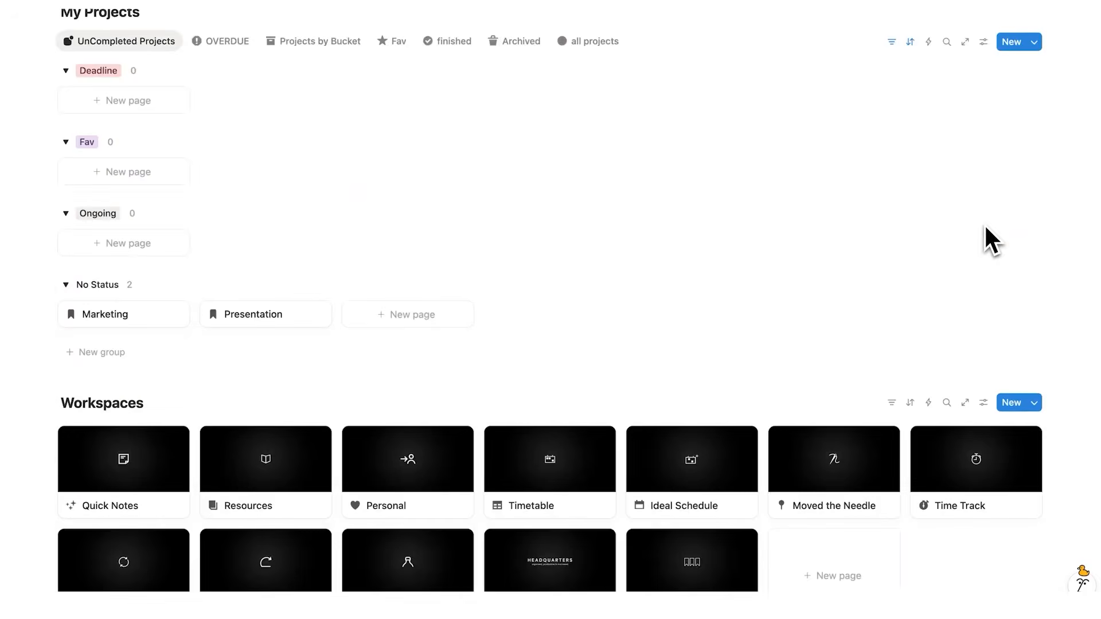
pyautogui.scroll(-2, 983, 241)
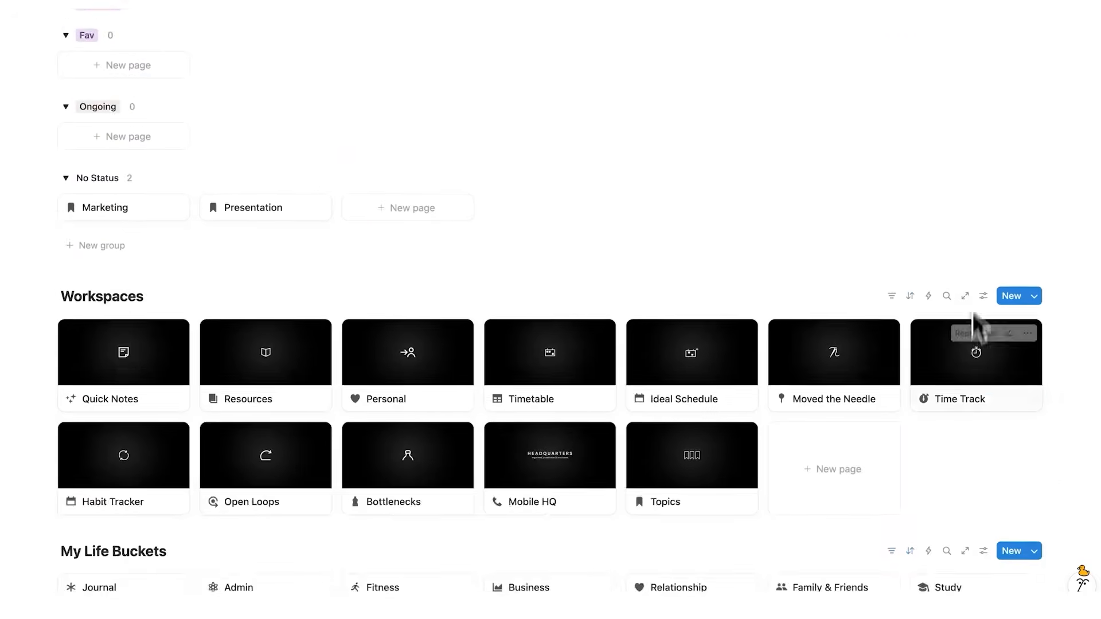
pyautogui.click(975, 373)
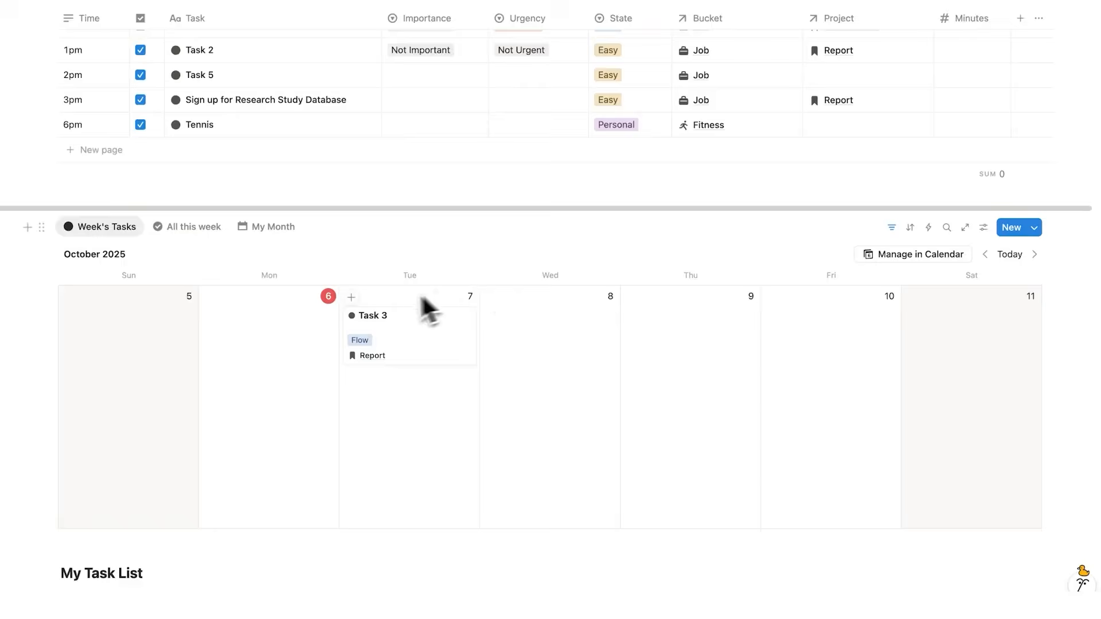
# Add a page to the Week's Tasks calendar using the Weekly Review template
pyautogui.click(381, 319)
pyautogui.scroll(-5, 459, 401)
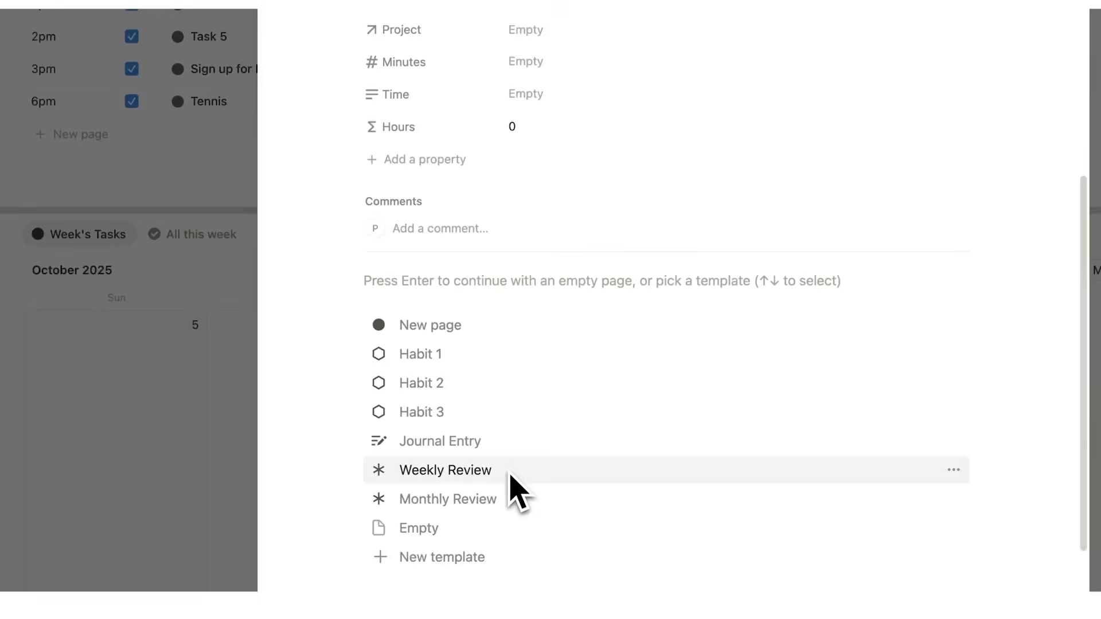
pyautogui.click(510, 469)
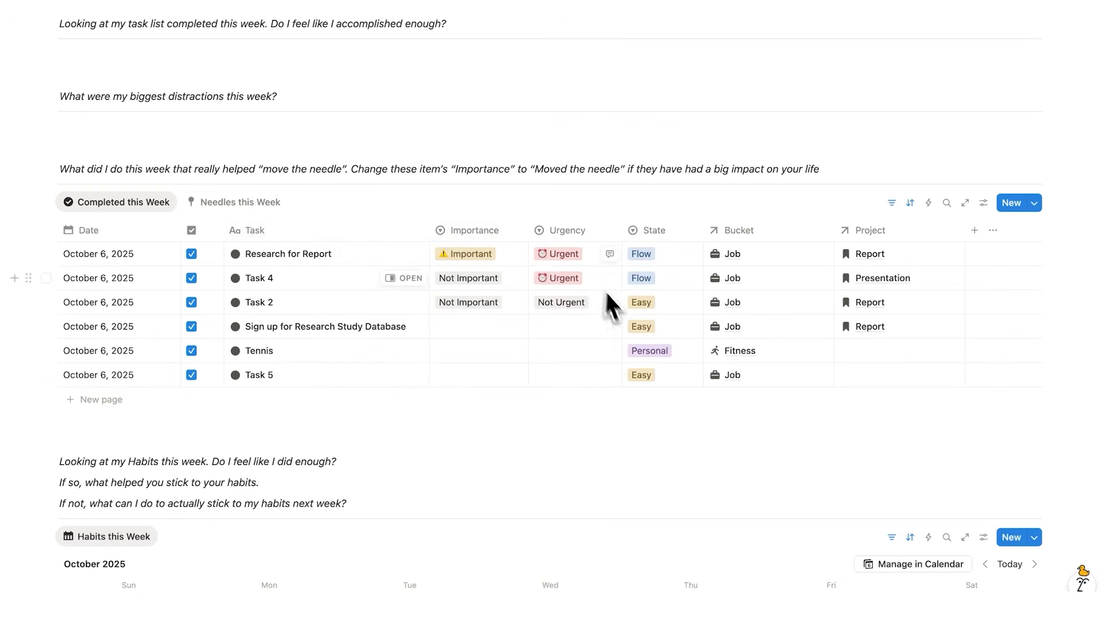
# Set the Importance of "Sign up for Research Study Database" to "Moved the needle" and switch to the "Needles this Week" view
pyautogui.click(477, 326)
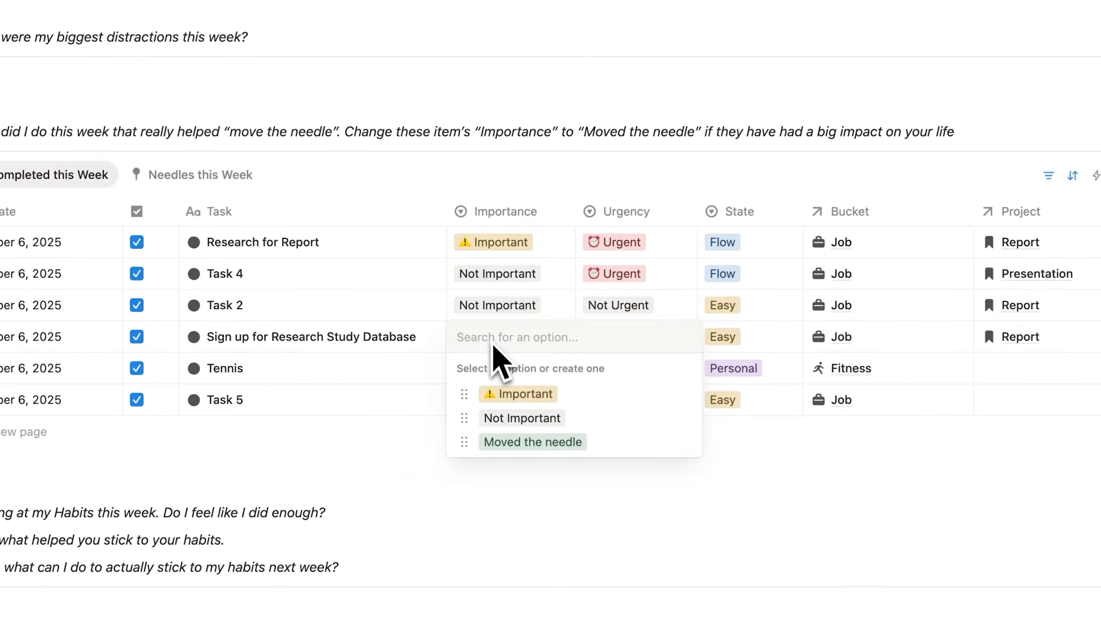
pyautogui.click(519, 442)
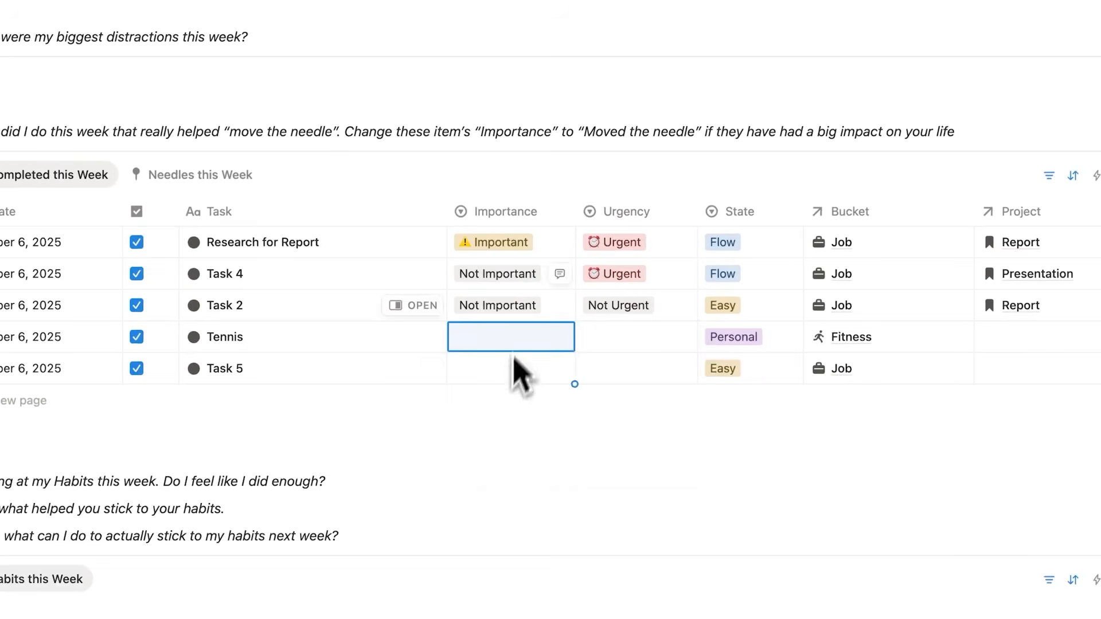
pyautogui.click(232, 177)
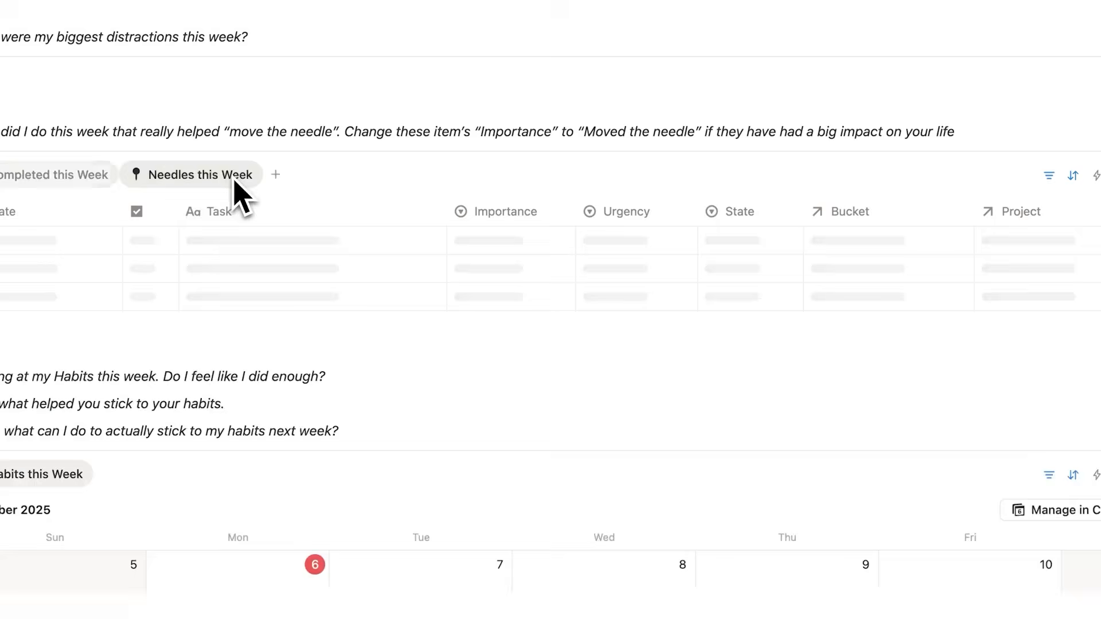